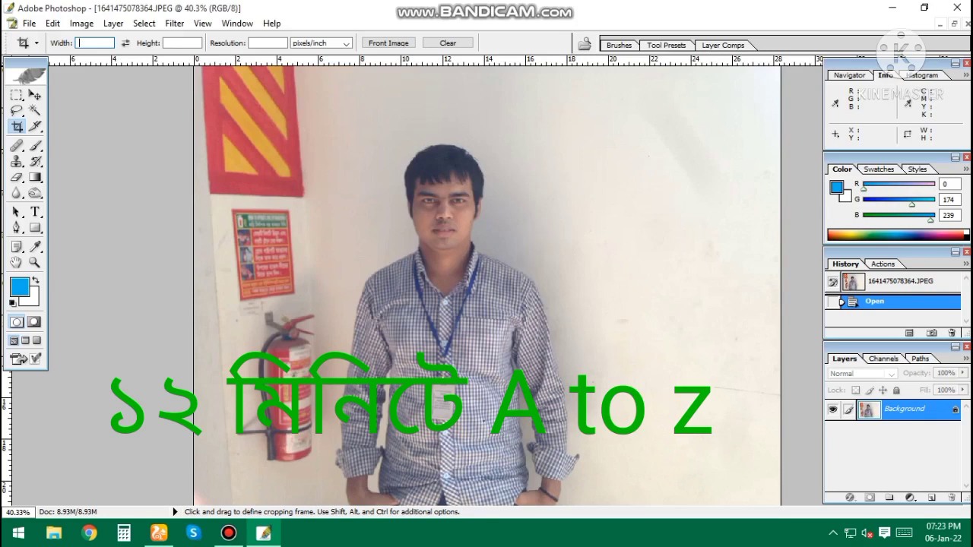
# - Load the .PP crop preset and verify its 1.58 × 2 in size at 300 ppi
pyautogui.click(36, 43)
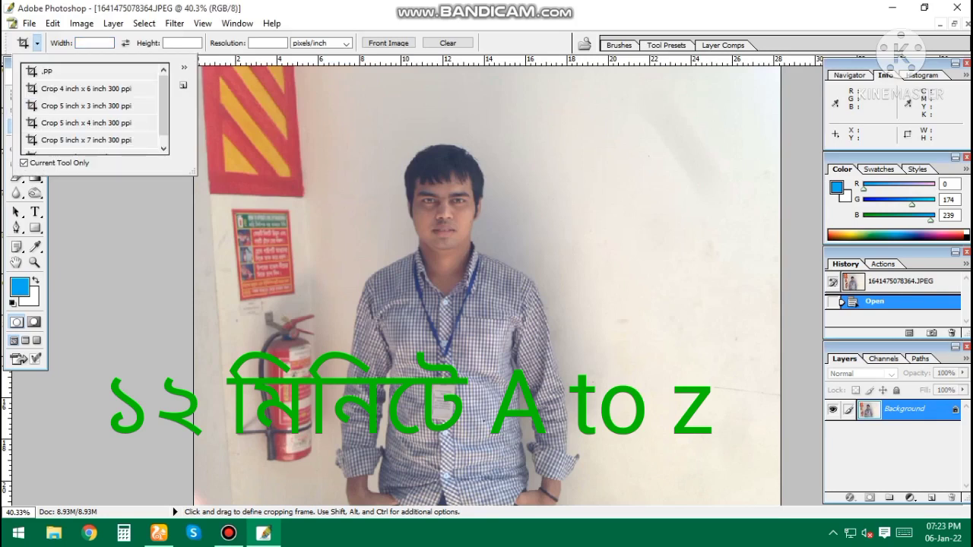
pyautogui.click(47, 71)
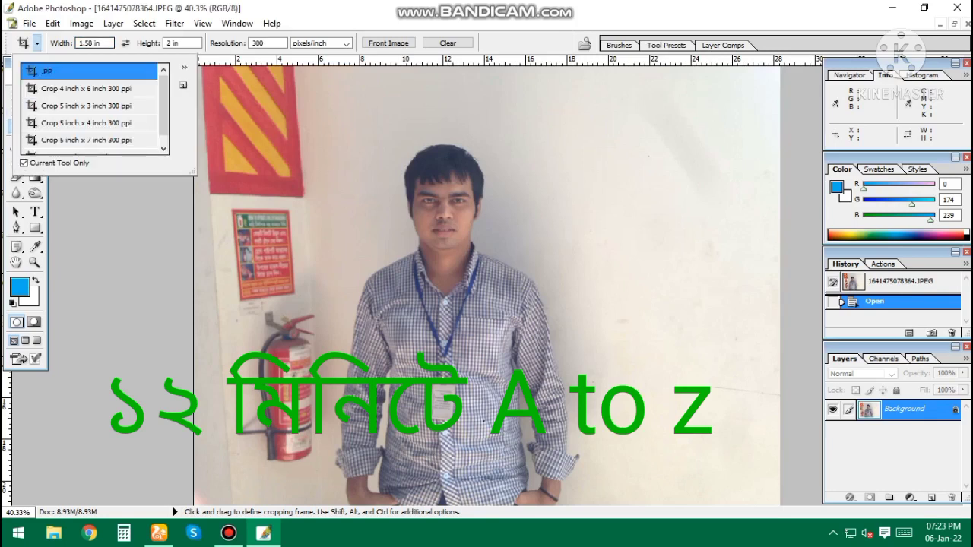
pyautogui.click(268, 43)
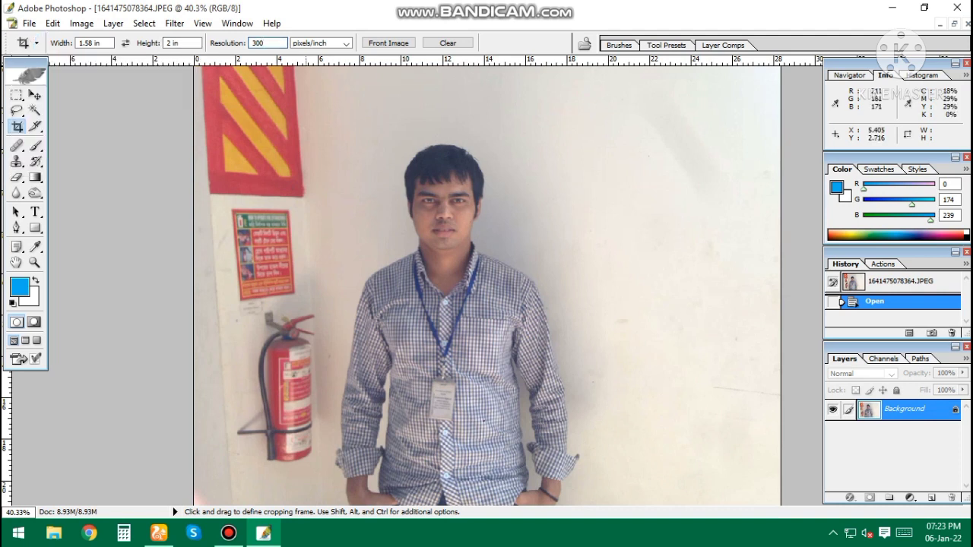
pyautogui.click(100, 42)
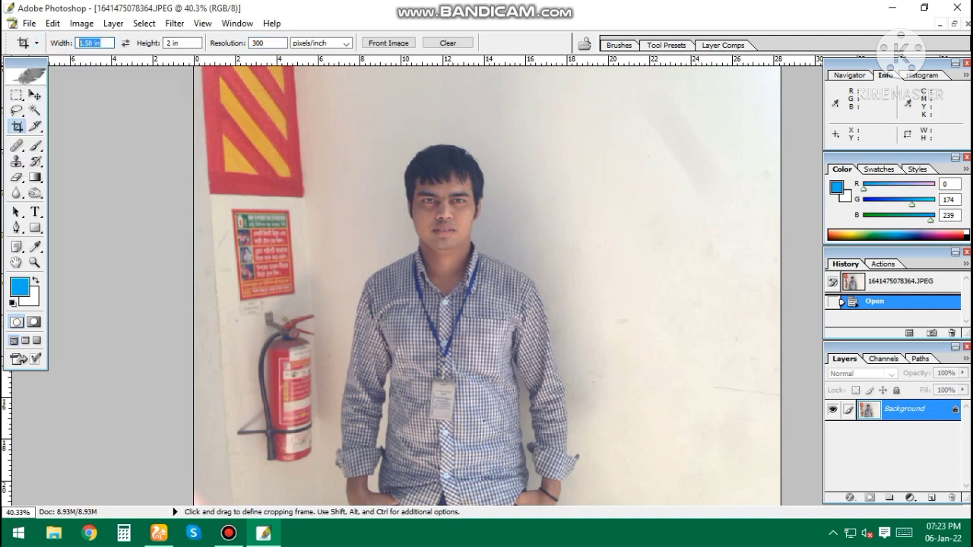
pyautogui.press('Tab')
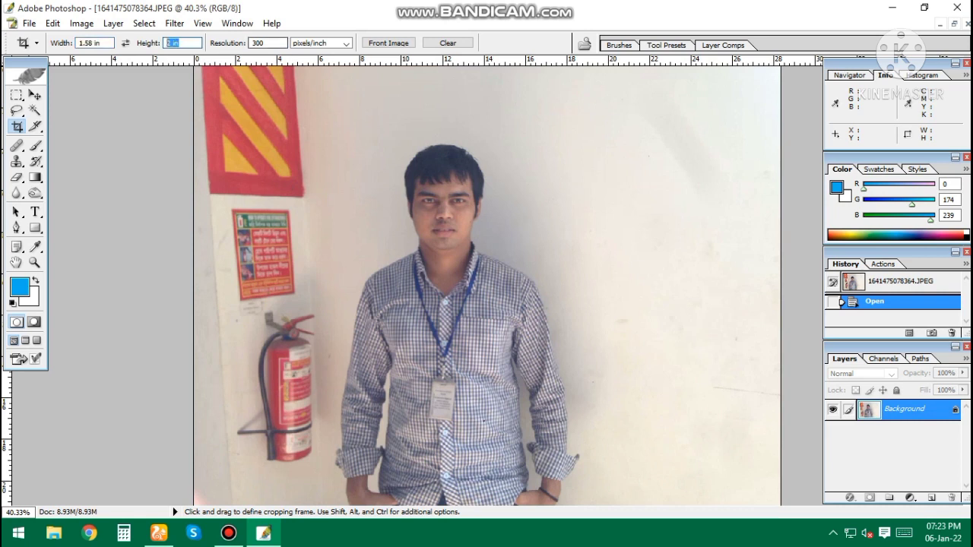
pyautogui.press('Tab')
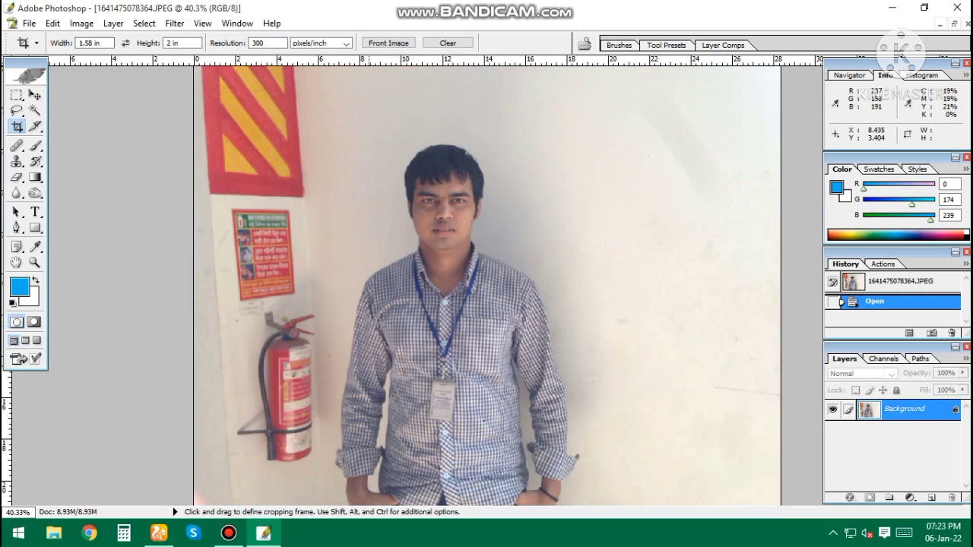
# - Crop to a centred head-and-torso frame around the man, then fit the result in view
pyautogui.moveTo(350, 123); pyautogui.dragTo(536, 359)
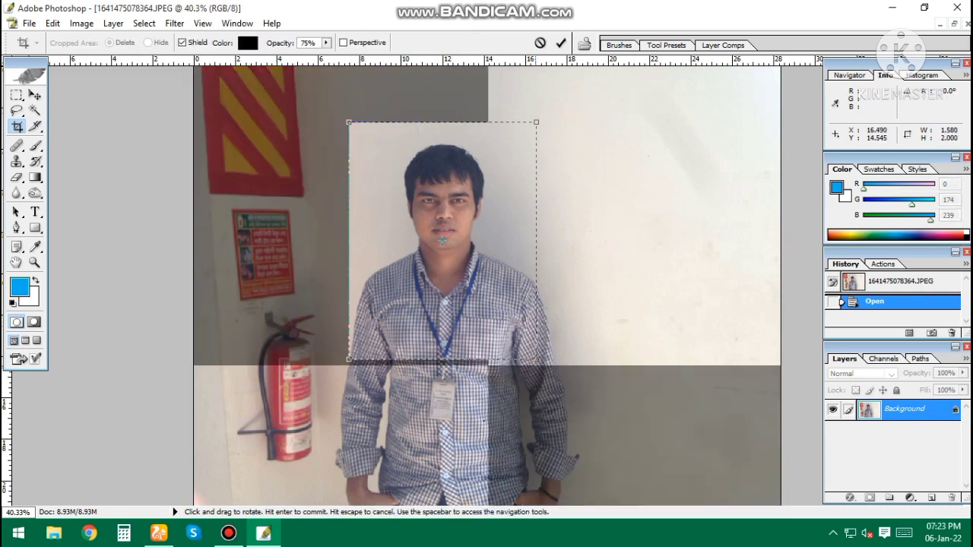
pyautogui.moveTo(442, 240); pyautogui.dragTo(444, 244)
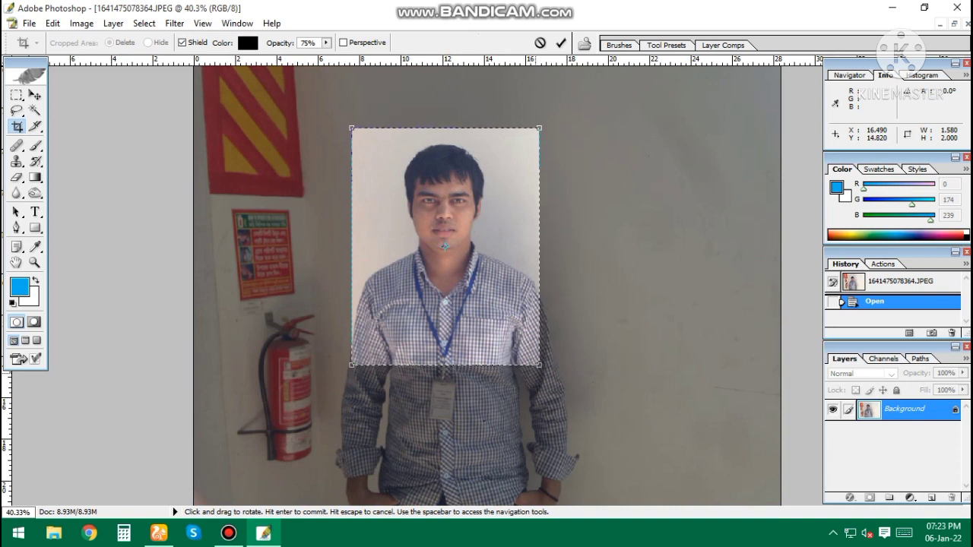
pyautogui.press('Return')
pyautogui.hotkey('ctrl', '0')
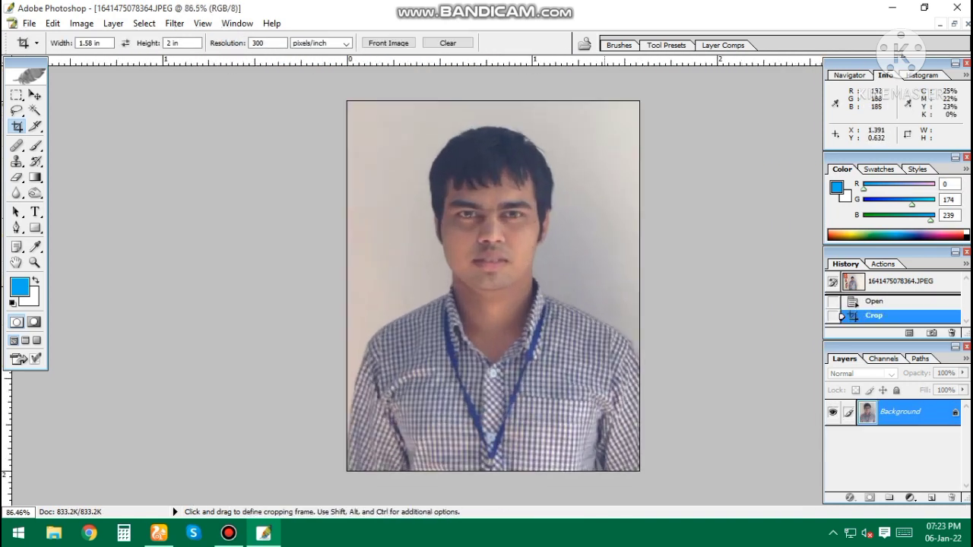
pyautogui.hotkey('ctrl', 'alt', '0')
pyautogui.hotkey('ctrl', '0')
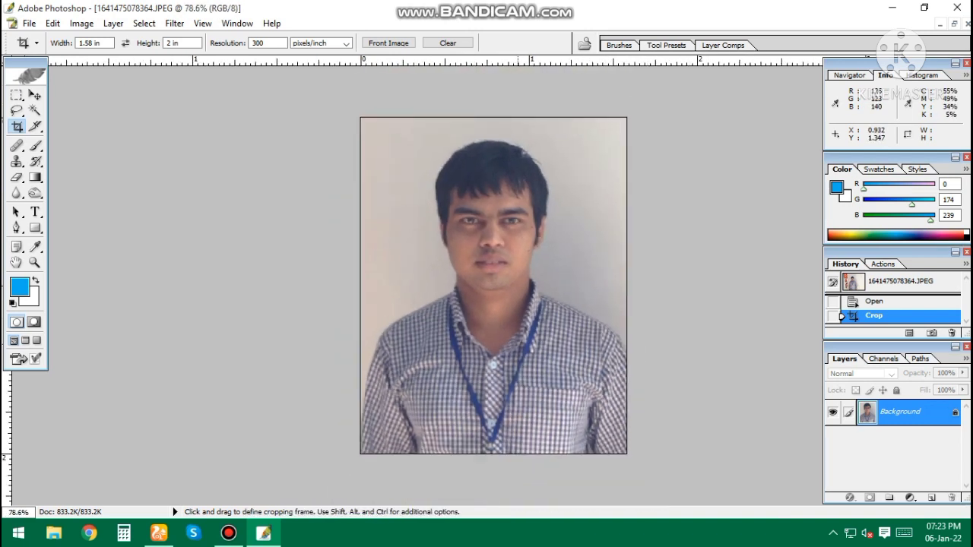
# - Select the whole photo and nudge it a few pixels left, then back right
pyautogui.press('m')
pyautogui.moveTo(304, 99); pyautogui.dragTo(639, 464)
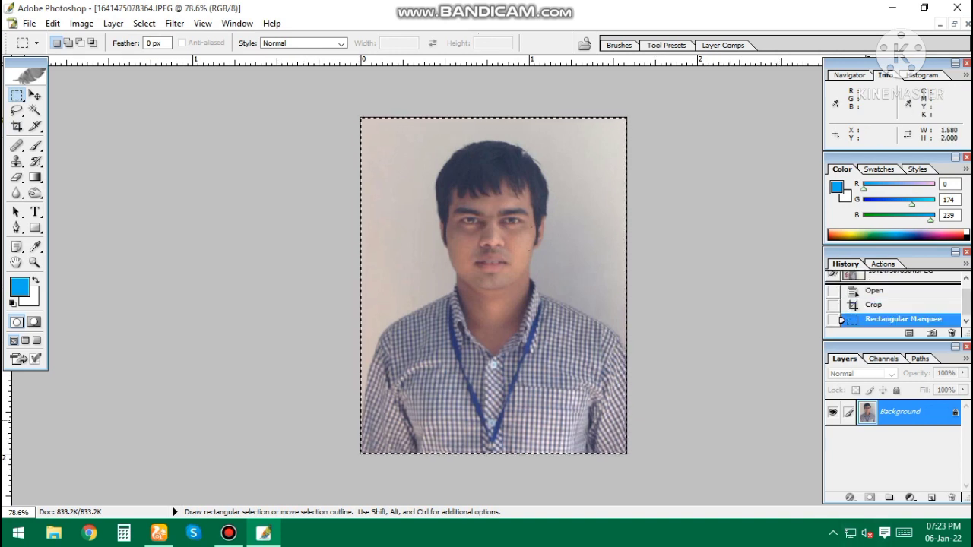
pyautogui.press('v')
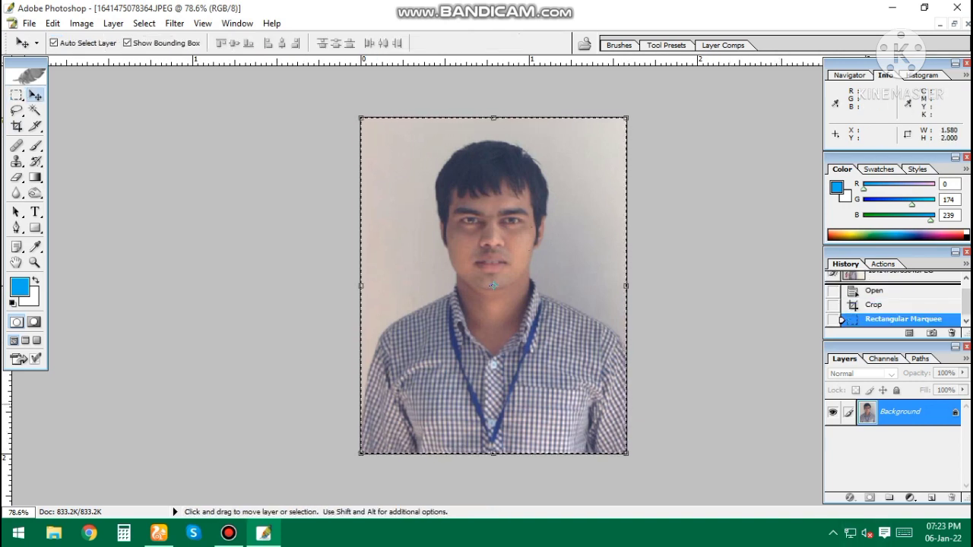
pyautogui.press('Left')
pyautogui.press('Left')
pyautogui.press('Left')
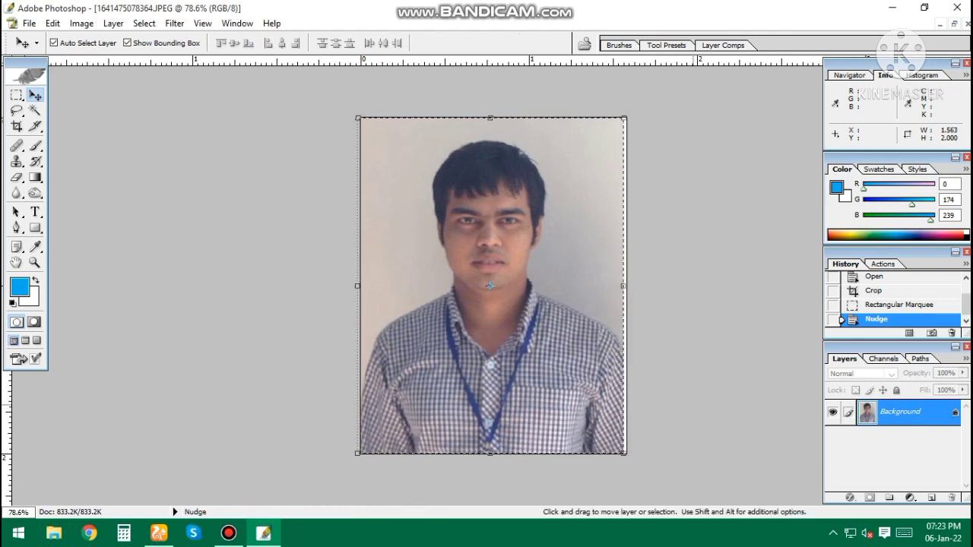
pyautogui.press('Left')
pyautogui.press('Left')
pyautogui.press('Left')
pyautogui.press('Right')
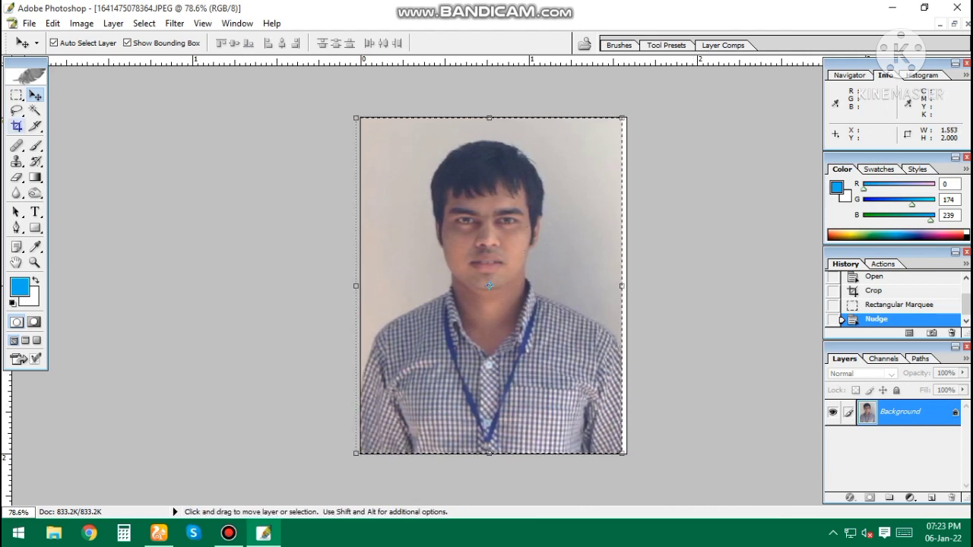
# - Stretch a narrow right-edge strip out to the photo's border, then deselect
pyautogui.press('m')
pyautogui.hotkey('ctrl', 'c')
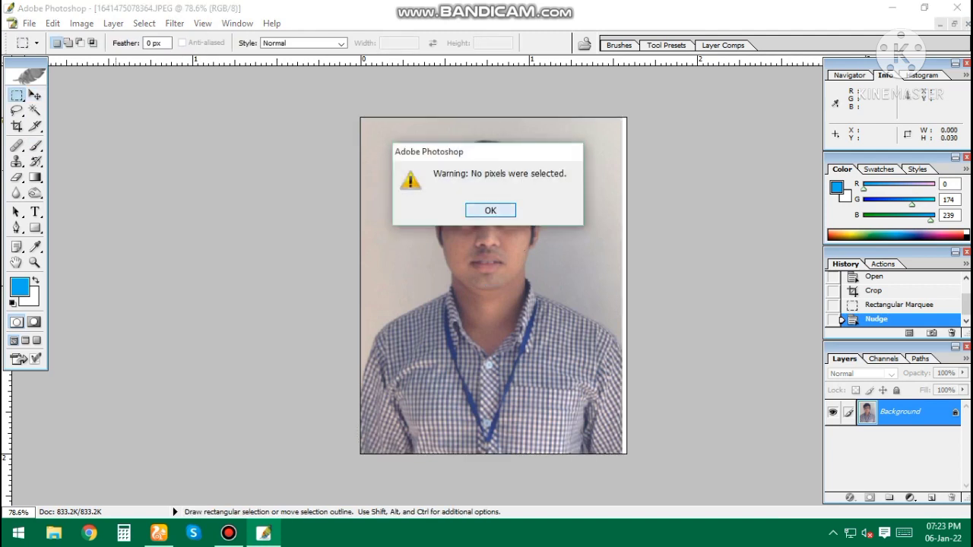
pyautogui.press('Return')
pyautogui.moveTo(606, 118); pyautogui.dragTo(626, 454)
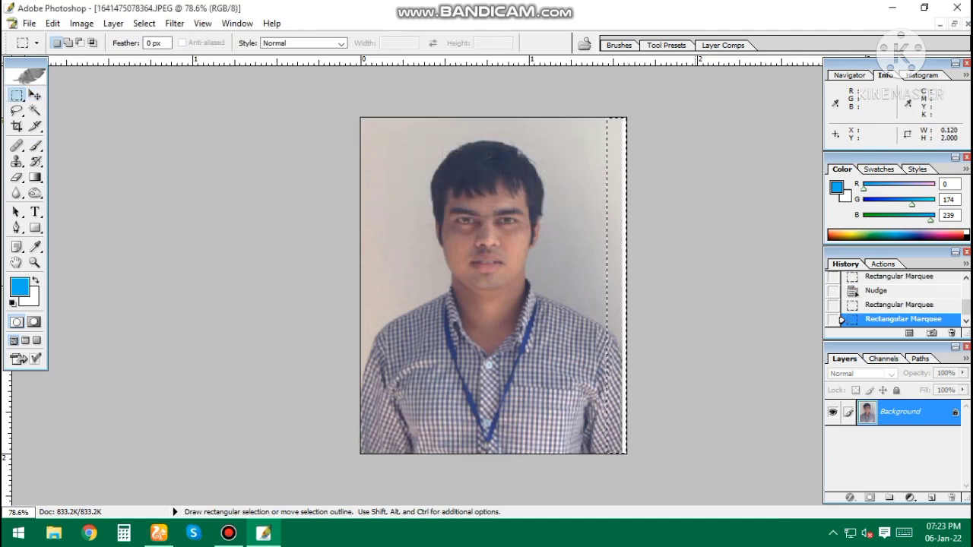
pyautogui.press('v')
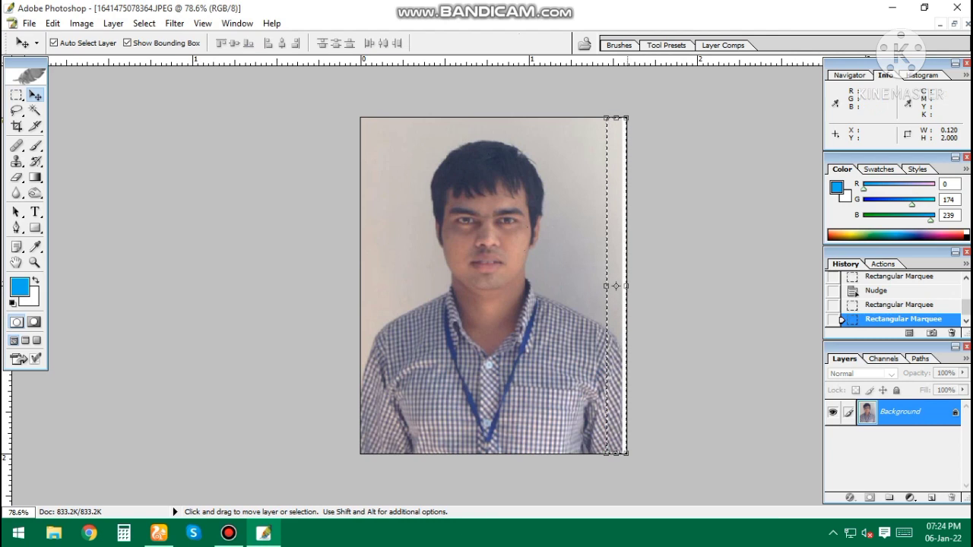
pyautogui.moveTo(626, 285); pyautogui.dragTo(635, 285)
pyautogui.press('Return')
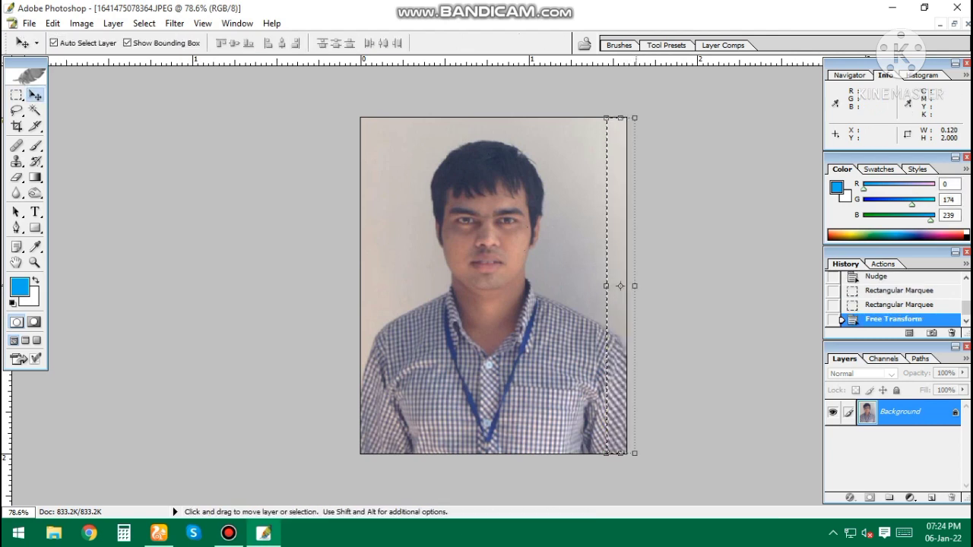
pyautogui.press('m')
pyautogui.hotkey('ctrl', 'd')
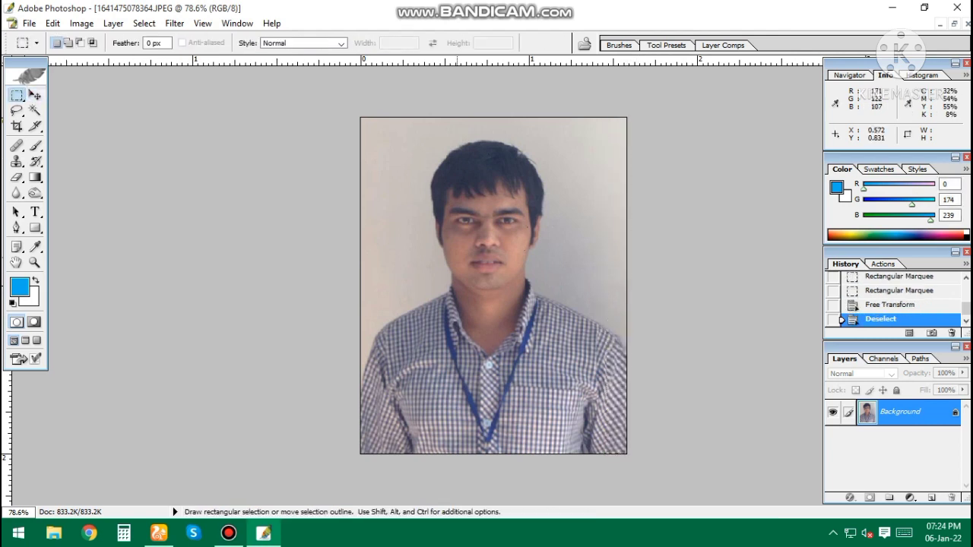
pyautogui.scroll(1, 493, 286)
pyautogui.scroll(1, 493, 286)
pyautogui.scroll(-1, 493, 286)
pyautogui.scroll(-2, 493, 285)
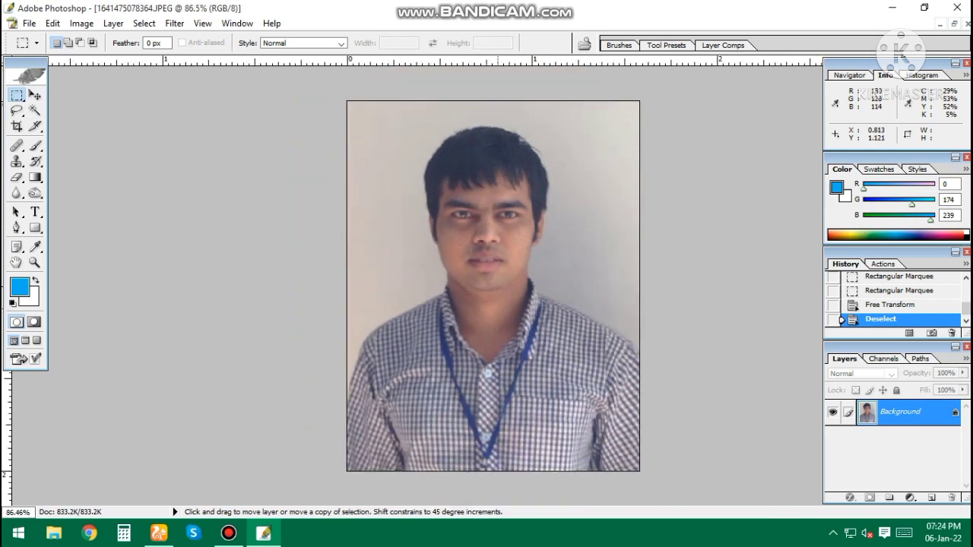
pyautogui.scroll(1, 493, 286)
# - Apply Brightness +9 / Contrast +11 and a +4 red Color Balance shift in the highlights
pyautogui.hotkey('ctrl', 'alt', 'b')
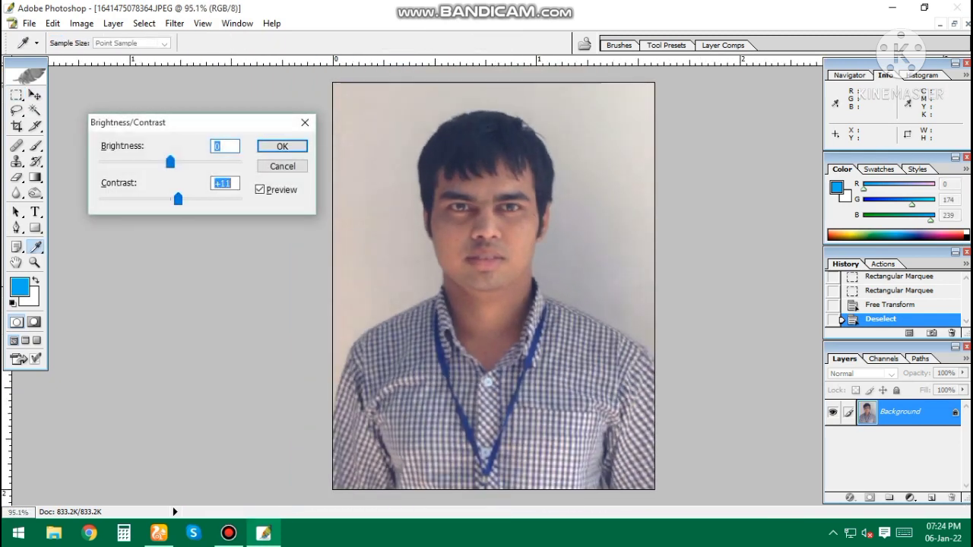
pyautogui.press('Tab')
pyautogui.hotkey('shift', 'Tab')
pyautogui.press('Up')
pyautogui.press('Up')
pyautogui.press('Up')
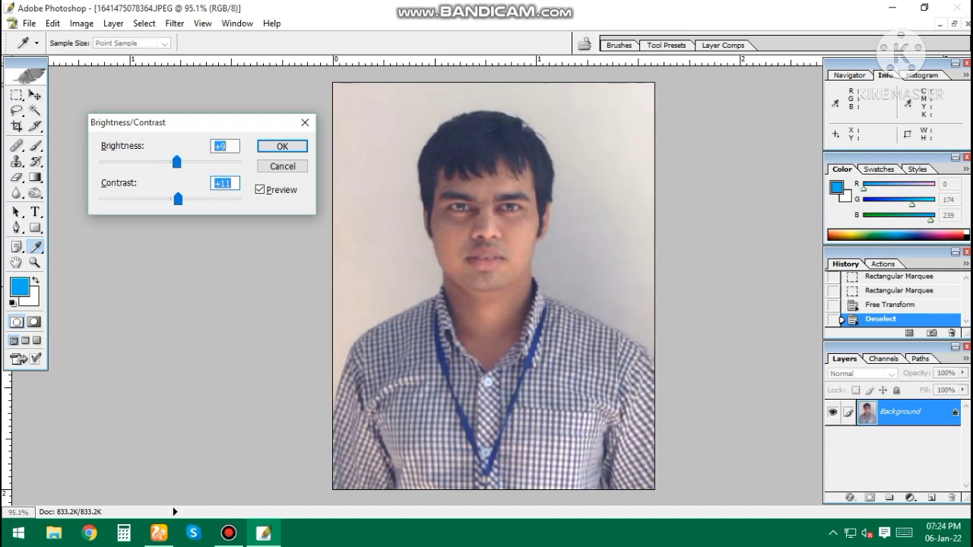
pyautogui.press('Return')
pyautogui.hotkey('ctrl', 'b')
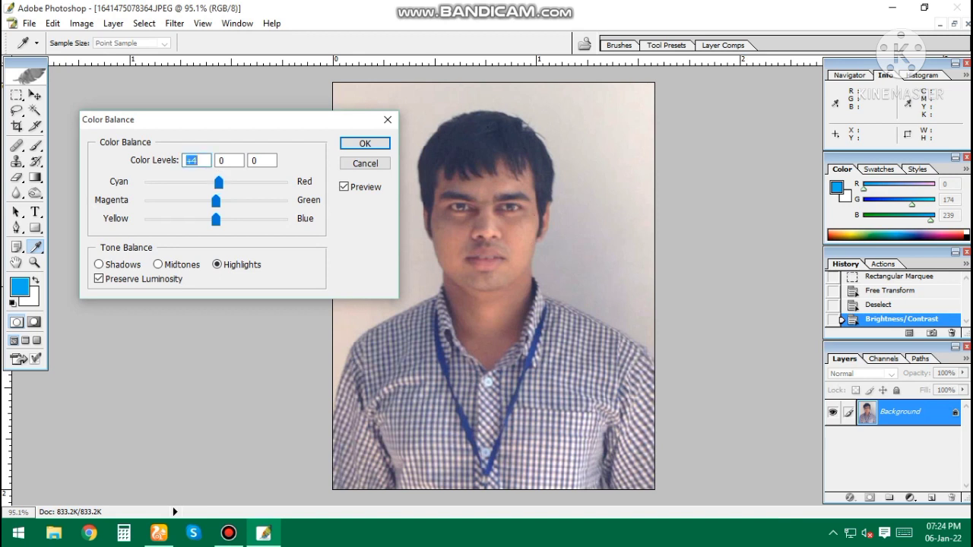
pyautogui.press('Return')
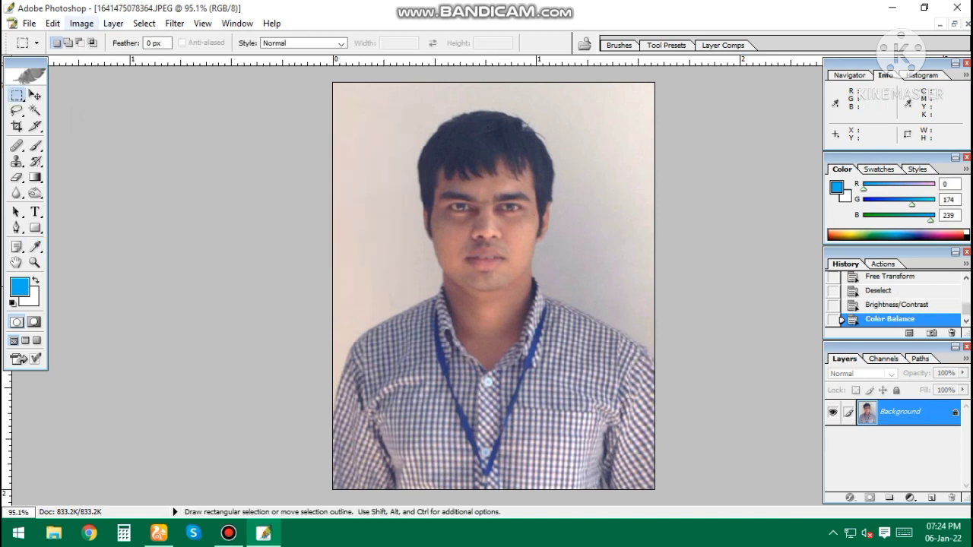
pyautogui.click(81, 22)
pyautogui.moveTo(116, 180)
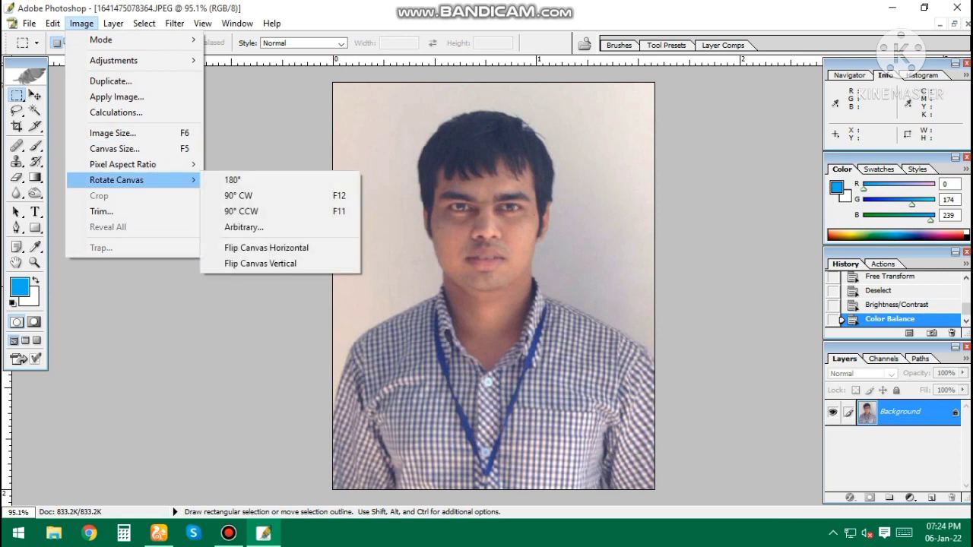
pyautogui.press('Escape')
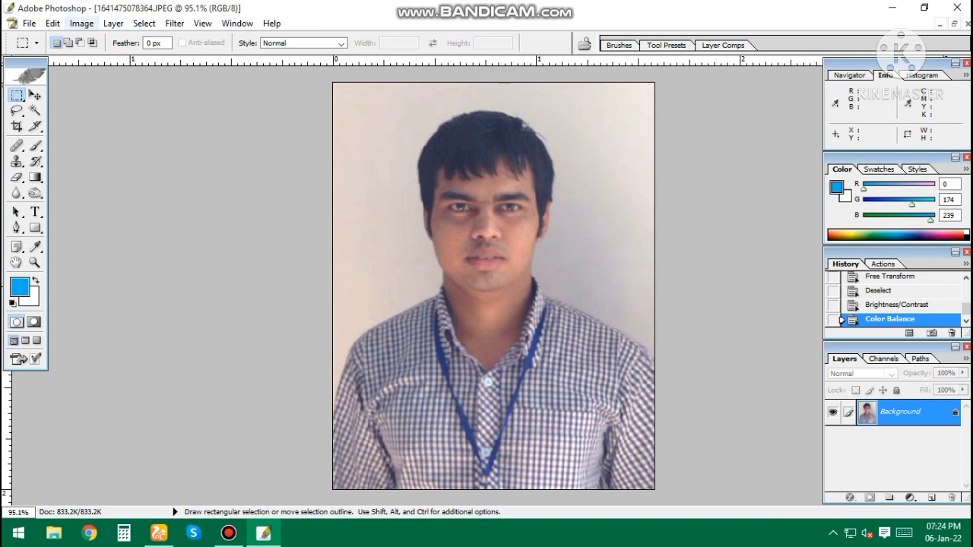
pyautogui.click(82, 23)
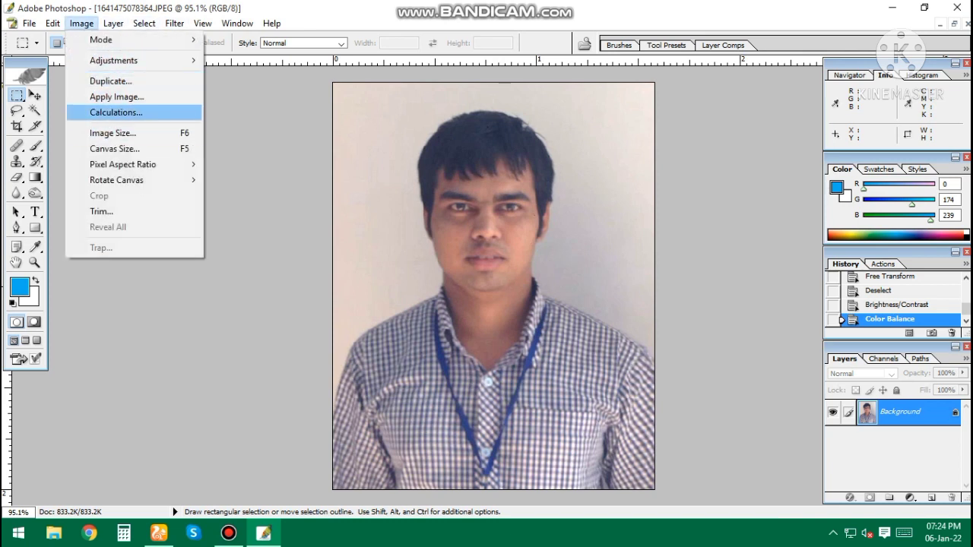
pyautogui.click(112, 133)
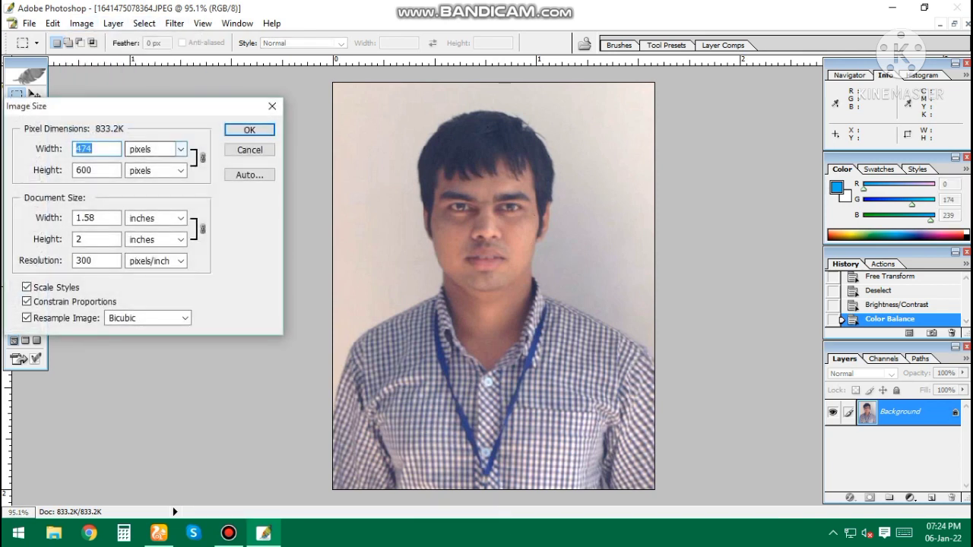
pyautogui.moveTo(114, 106); pyautogui.dragTo(124, 77)
pyautogui.click(257, 100)
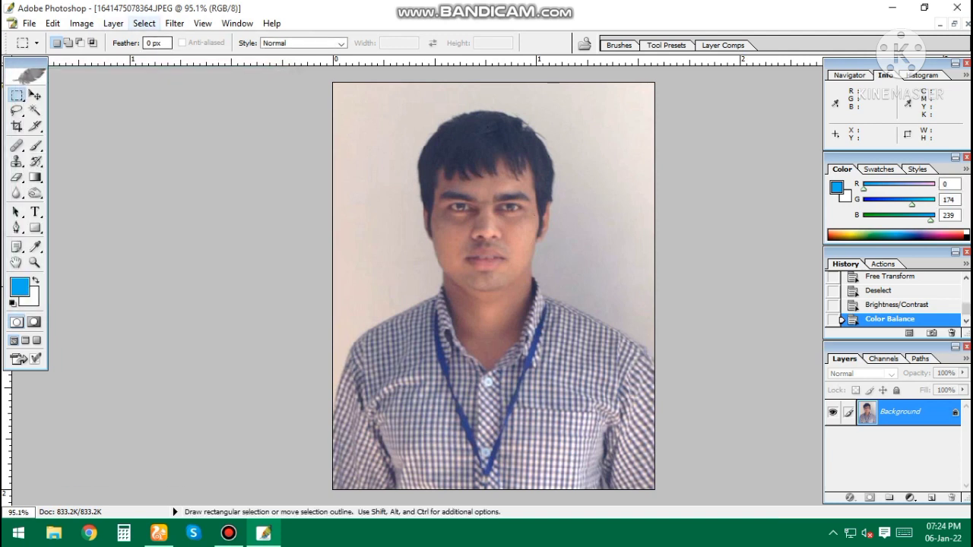
pyautogui.click(143, 23)
# - Make a Color Range selection of the grey backdrop at Fuzziness 149, then deselect it
pyautogui.click(179, 107)
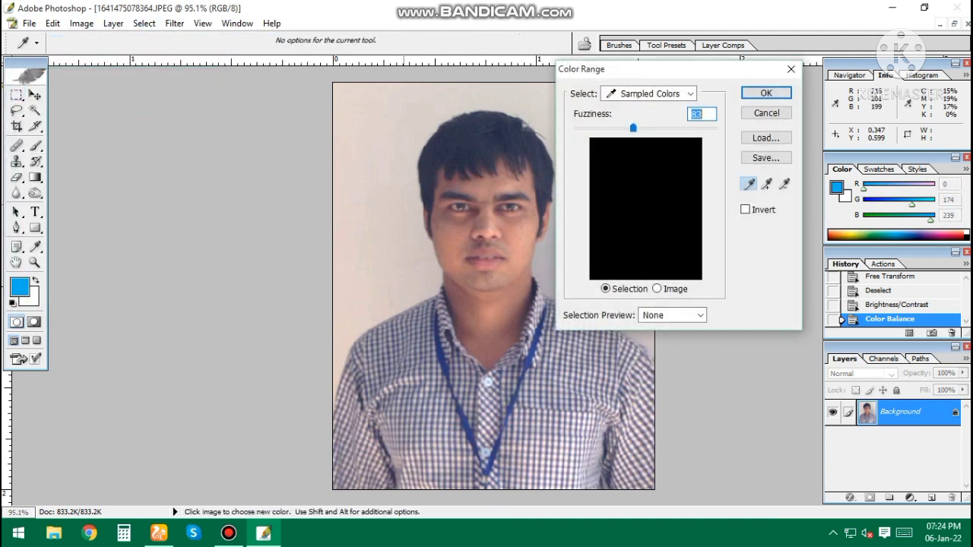
pyautogui.click(380, 190)
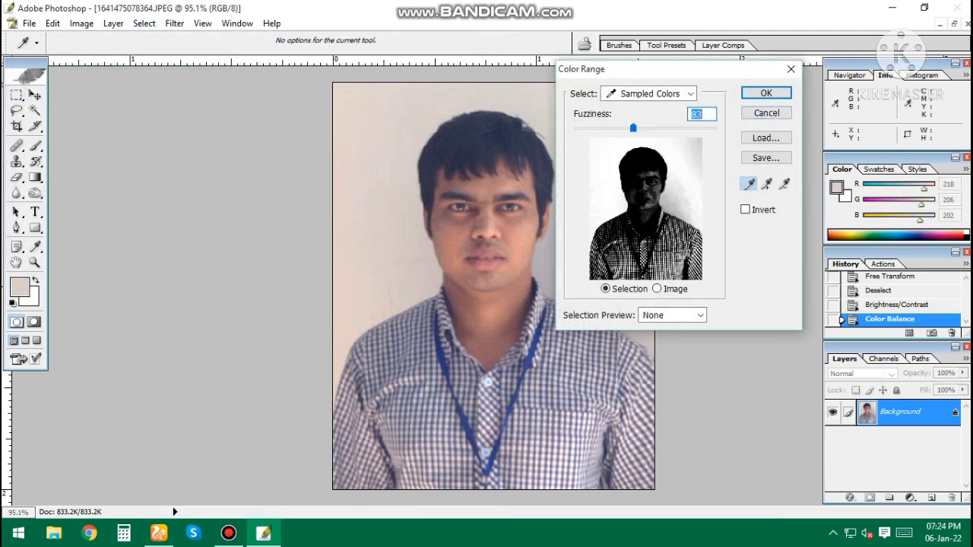
pyautogui.moveTo(632, 128)
pyautogui.mouseDown()
pyautogui.moveTo(588, 127)
pyautogui.moveTo(697, 128)
pyautogui.moveTo(679, 128)
pyautogui.mouseUp()
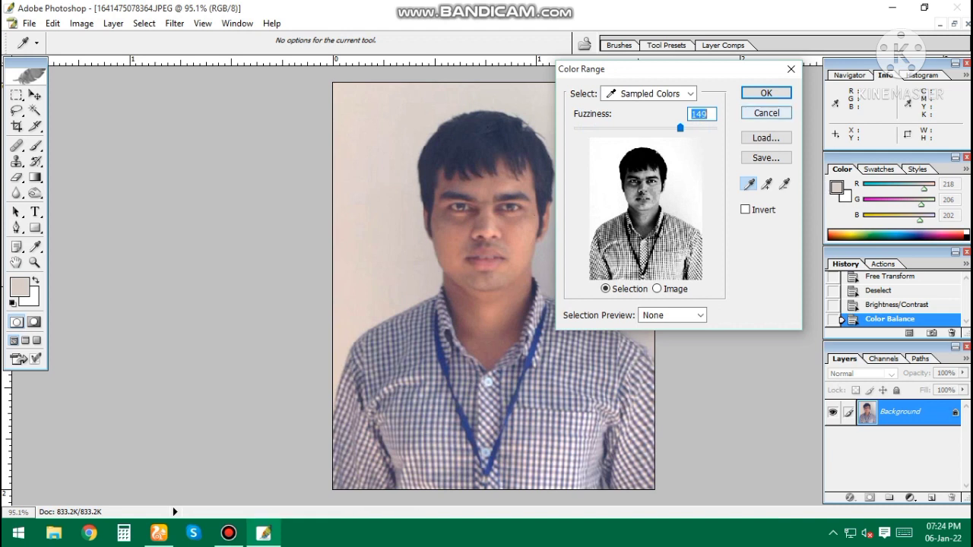
pyautogui.click(766, 94)
pyautogui.hotkey('ctrl', 'd')
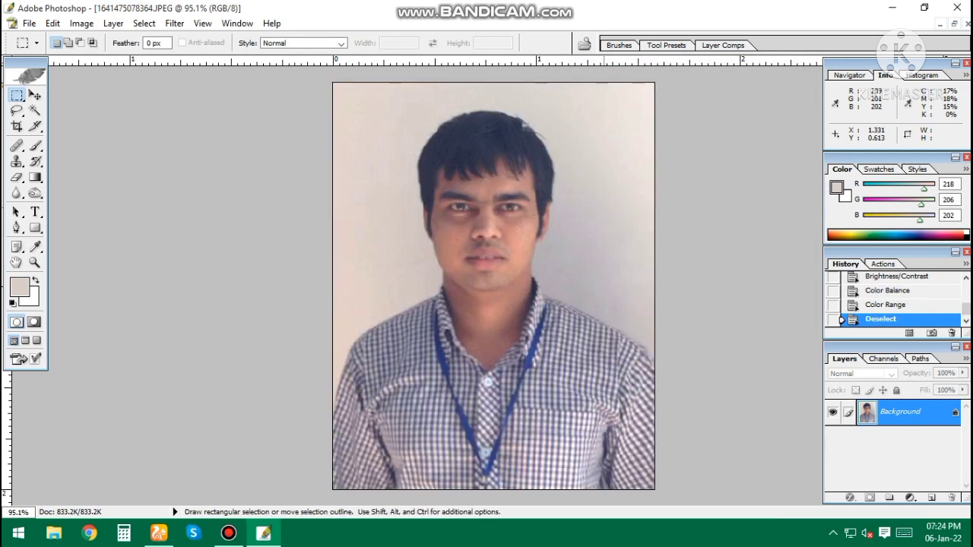
# - Magic Wand the backdrop beside the face, neck and top right, then drop it to restart
pyautogui.press('w')
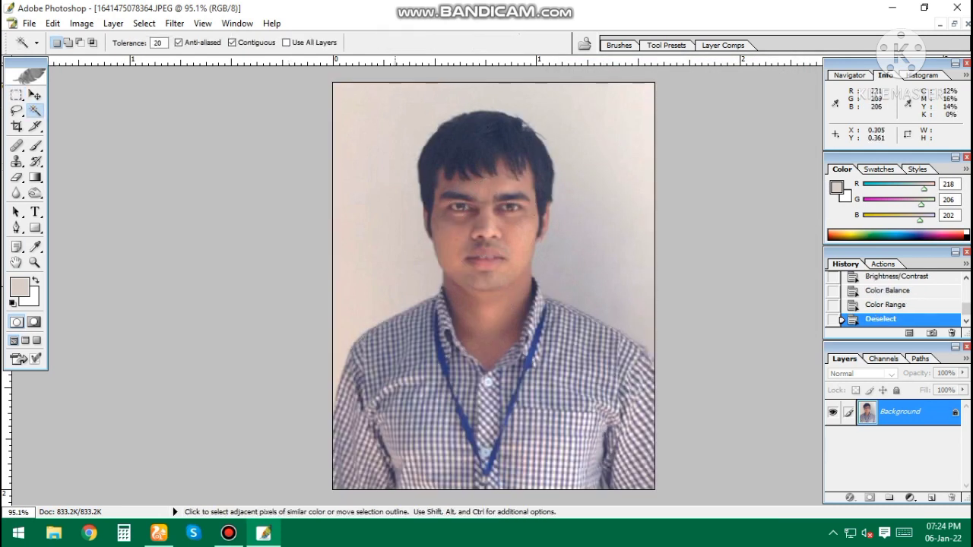
pyautogui.click(583, 215)
pyautogui.click(570, 228)
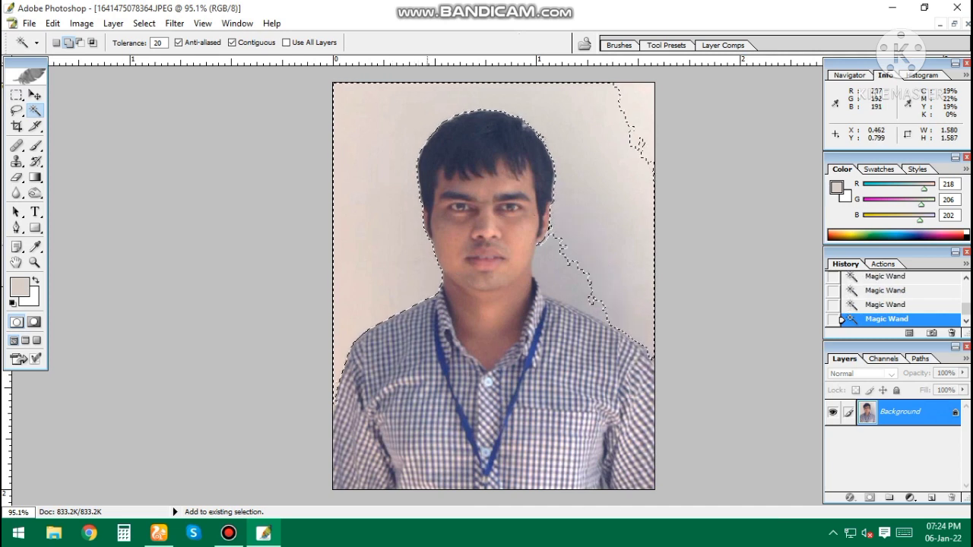
pyautogui.click(581, 266)
pyautogui.click(593, 298)
pyautogui.click(575, 269)
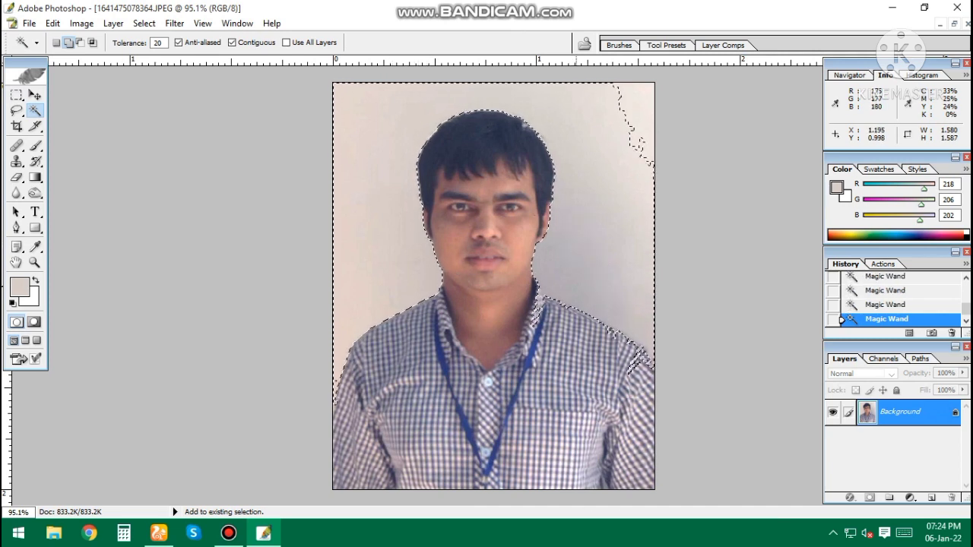
pyautogui.keyDown('shift'); pyautogui.click(642, 127); pyautogui.keyUp('shift')
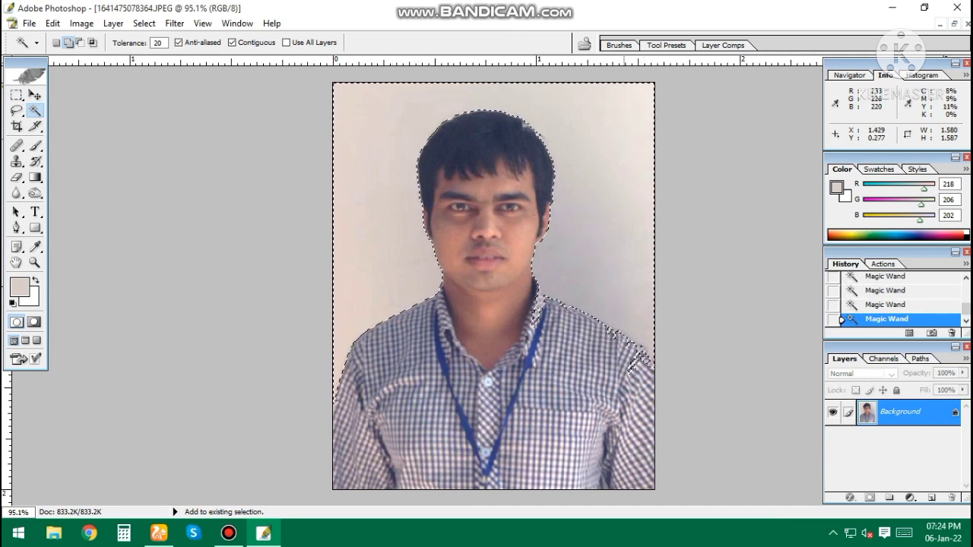
pyautogui.press('alt')
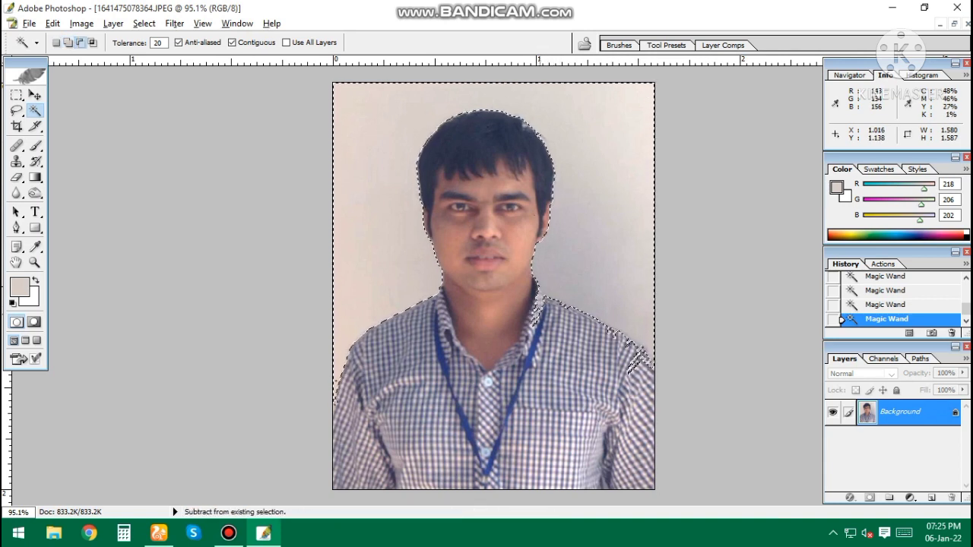
pyautogui.keyDown('alt'); pyautogui.click(537, 312); pyautogui.keyUp('alt')
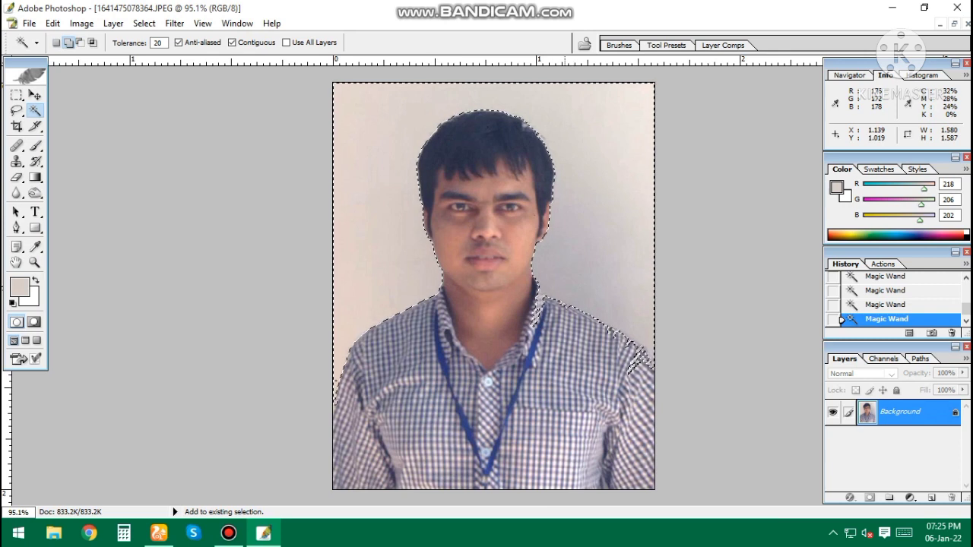
pyautogui.hotkey('ctrl', 'd')
pyautogui.write('15')
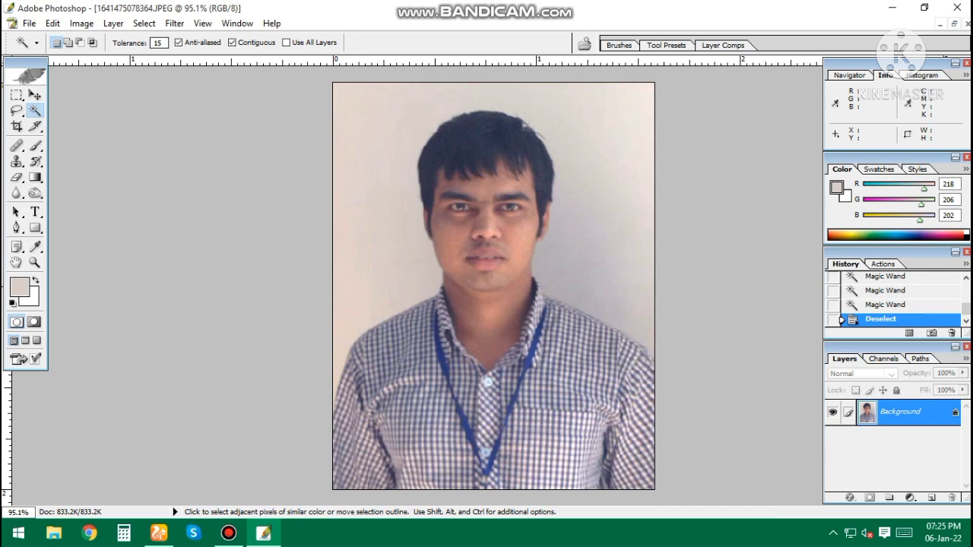
# - Reselect the grey backdrop at Tolerance 15 with four clicks around the head and shoulders
pyautogui.click(380, 190)
pyautogui.keyDown('shift'); pyautogui.click(600, 190); pyautogui.keyUp('shift')
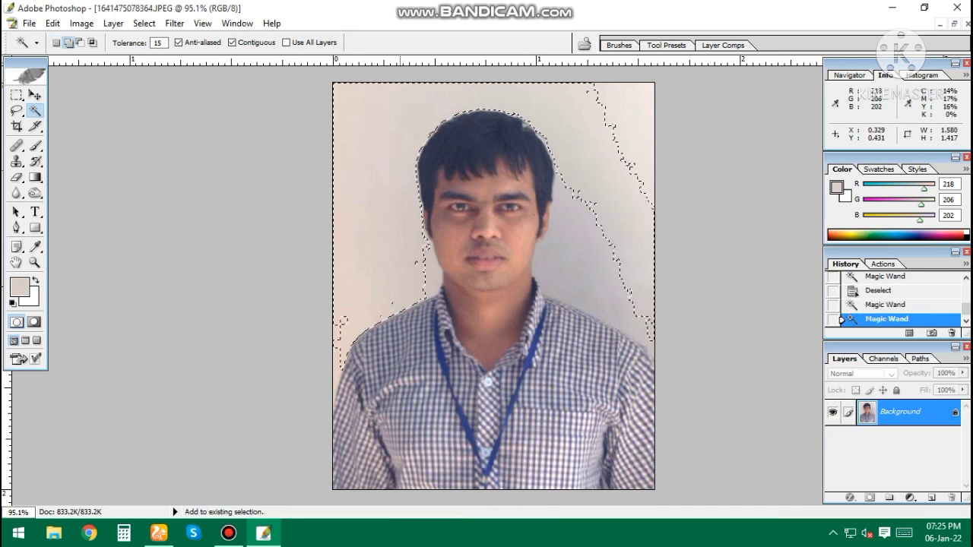
pyautogui.keyDown('shift'); pyautogui.click(428, 272); pyautogui.keyUp('shift')
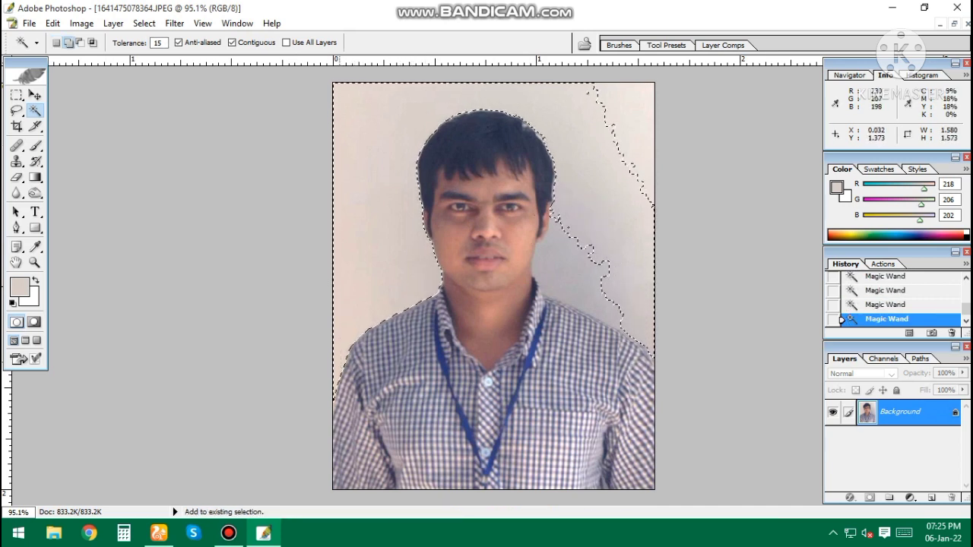
pyautogui.click(588, 289)
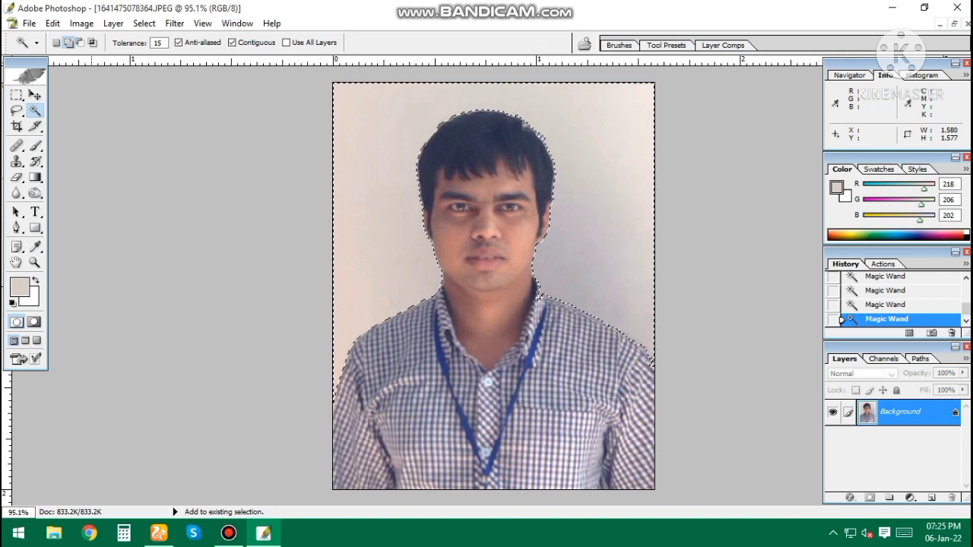
# - Refine the selection edge with the Lasso and feather it by 1.3 pixels
pyautogui.click(16, 110)
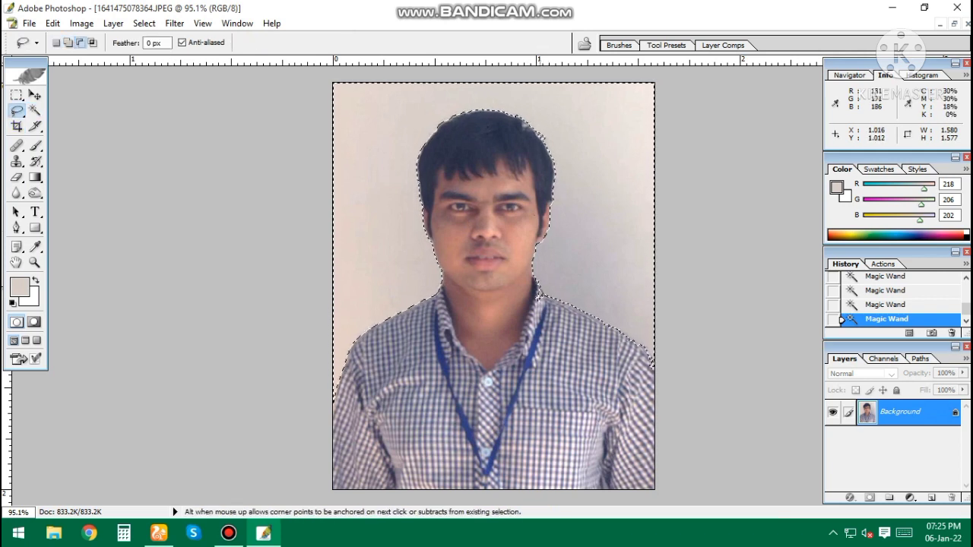
pyautogui.moveTo(525, 300); pyautogui.dragTo(536, 289)
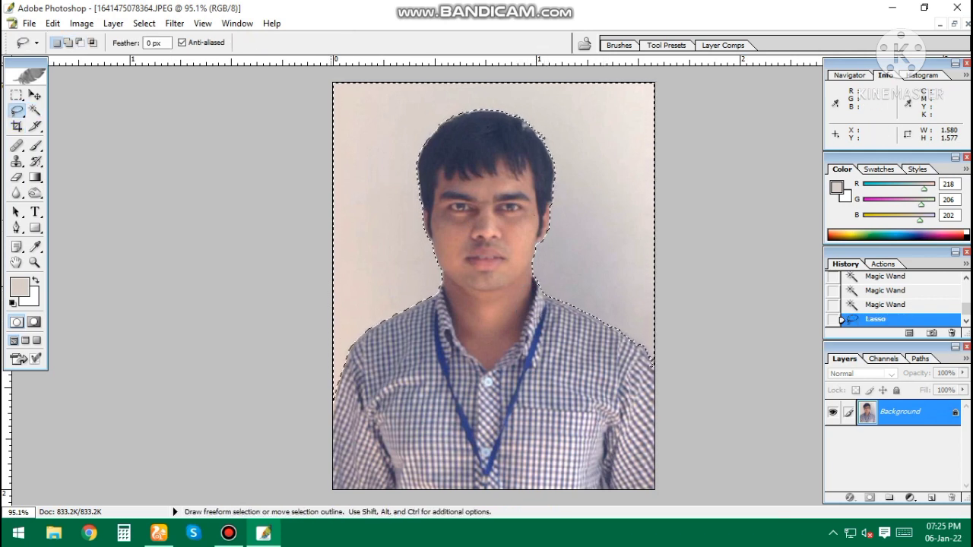
pyautogui.hotkey('ctrl', 'alt', 'd')
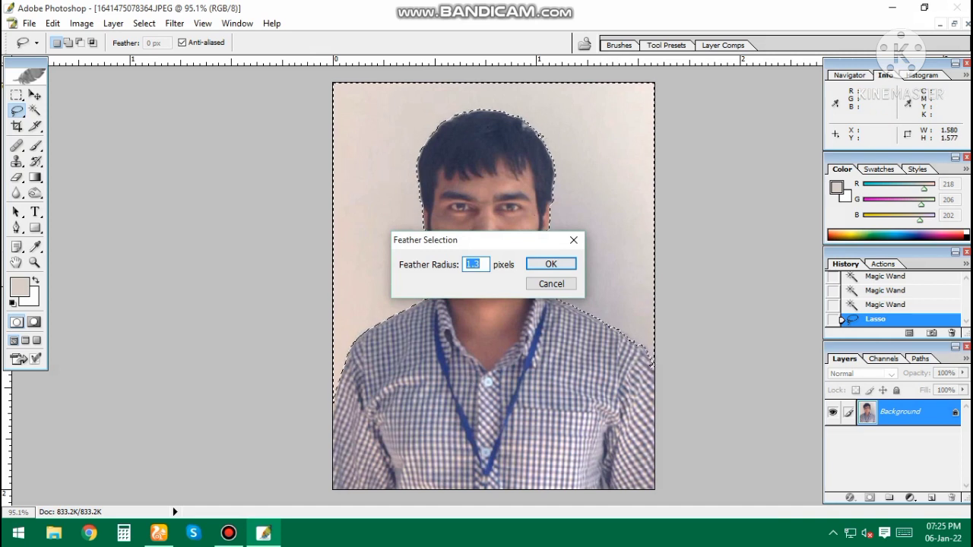
pyautogui.press('Return')
pyautogui.press('Delete')
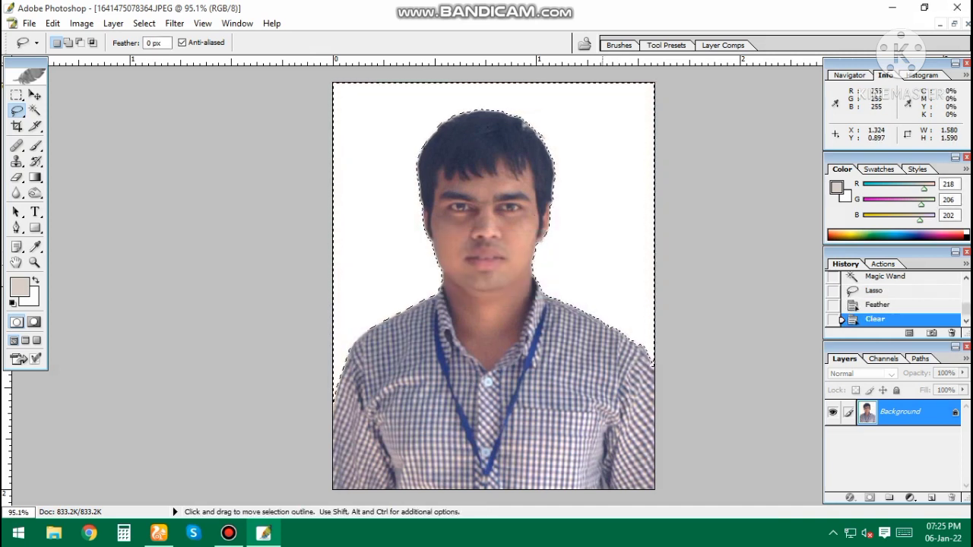
pyautogui.hotkey('ctrl', 'z')
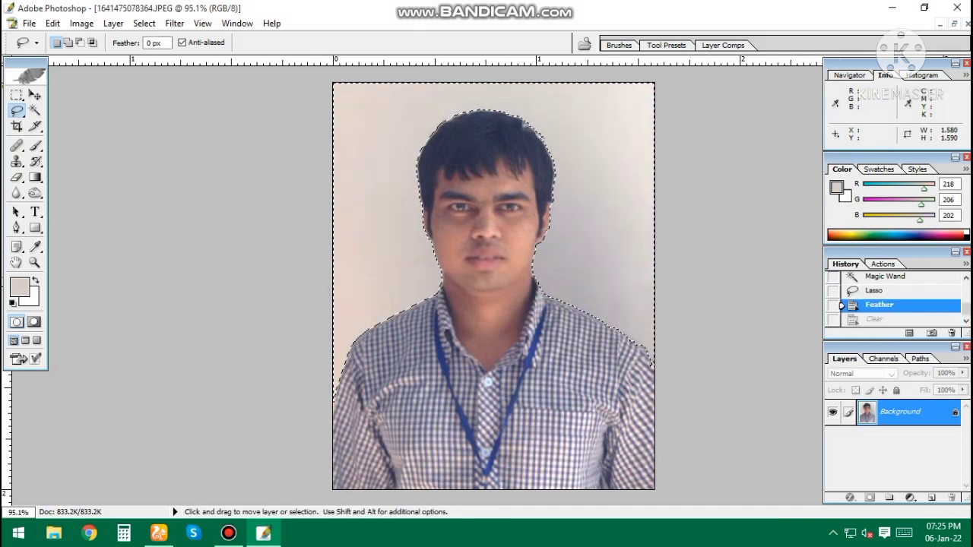
# - Fill the selected backdrop with background colour #3300FF, then reselect the blue area
pyautogui.click(29, 297)
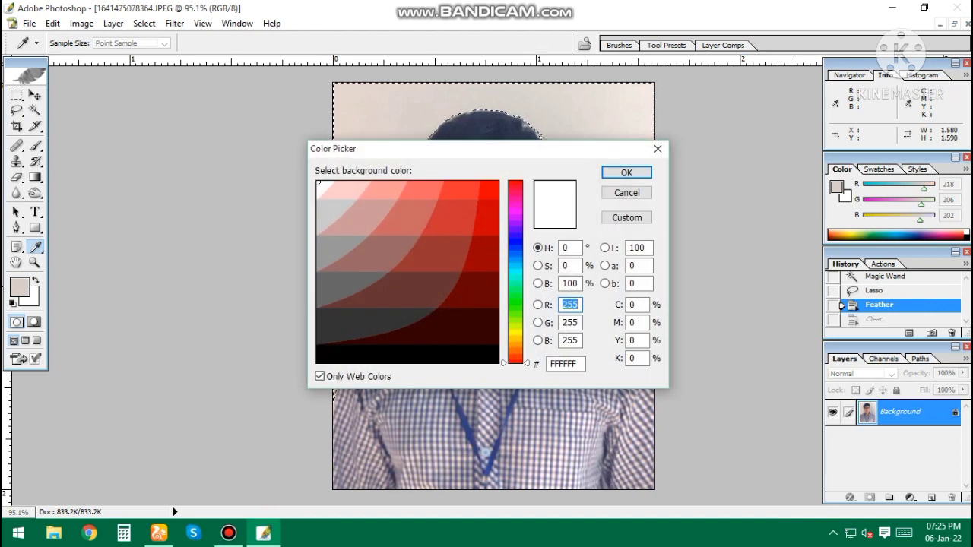
pyautogui.click(515, 238)
pyautogui.click(497, 183)
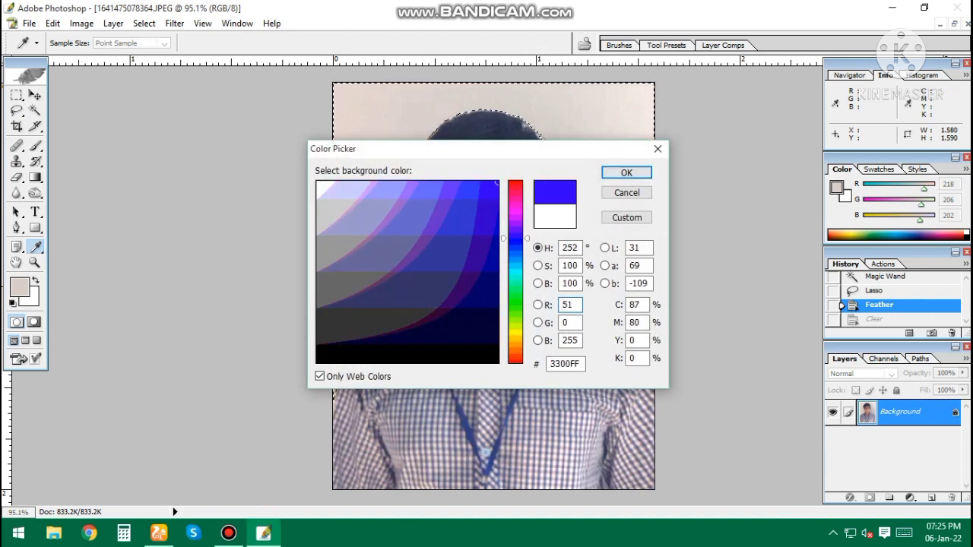
pyautogui.click(626, 172)
pyautogui.press('Delete')
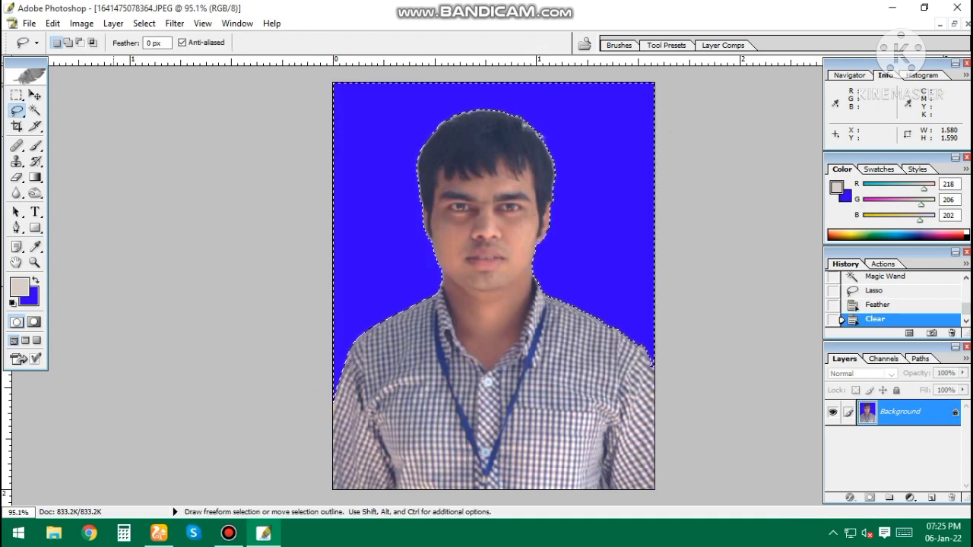
pyautogui.press('w')
pyautogui.keyDown('shift'); pyautogui.click(438, 114); pyautogui.keyUp('shift')
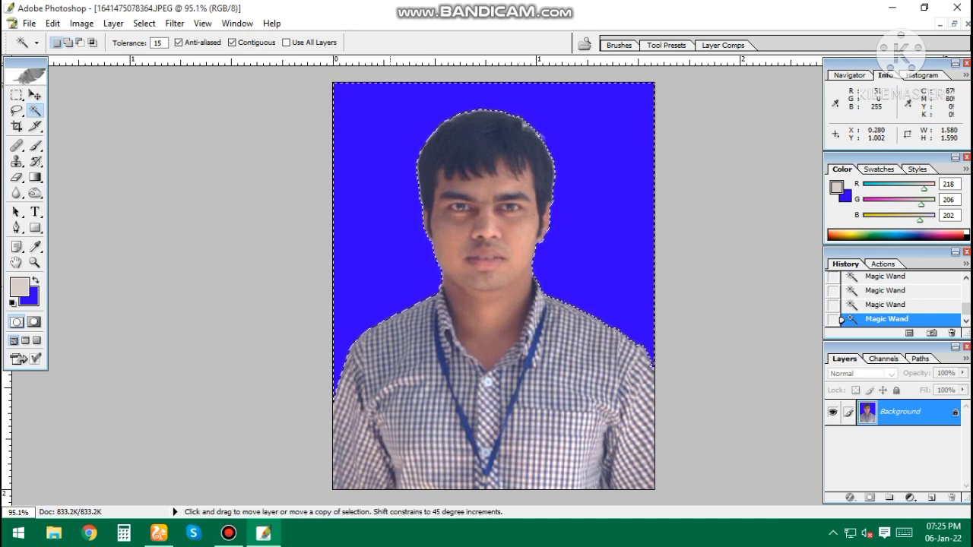
# - Feather the blue-backdrop selection, refill it with blue, and deselect
pyautogui.hotkey('ctrl', 'alt', 'd')
pyautogui.press('Return')
pyautogui.press('Delete')
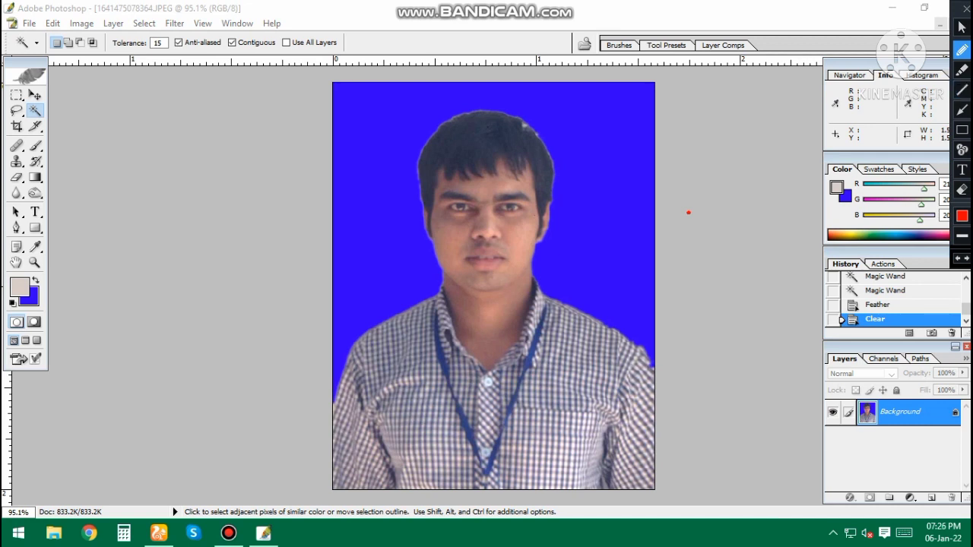
pyautogui.press('Escape')
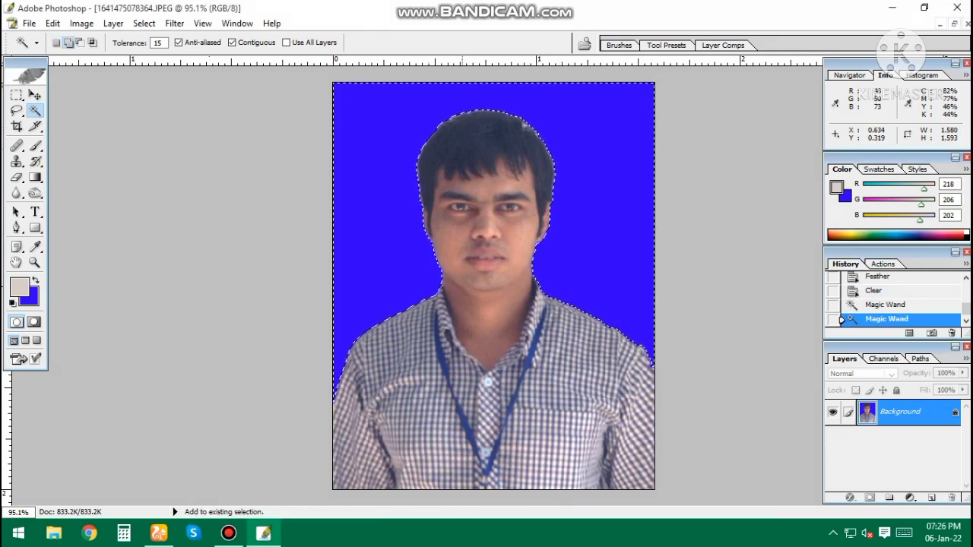
pyautogui.hotkey('ctrl', 'd')
# - Reselect the blue backdrop with the Magic Wand, feather it, and refill with blue, nudged left
pyautogui.click(16, 95)
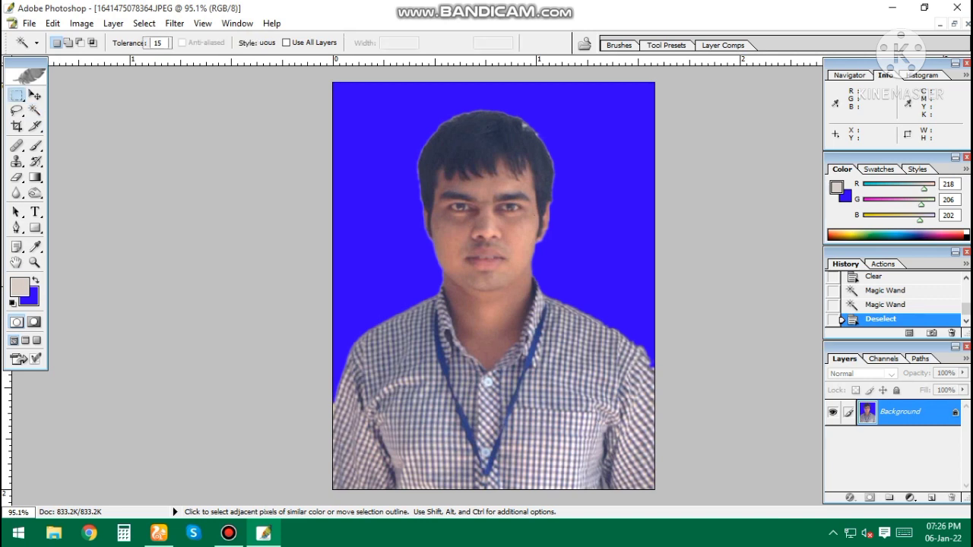
pyautogui.click(16, 177)
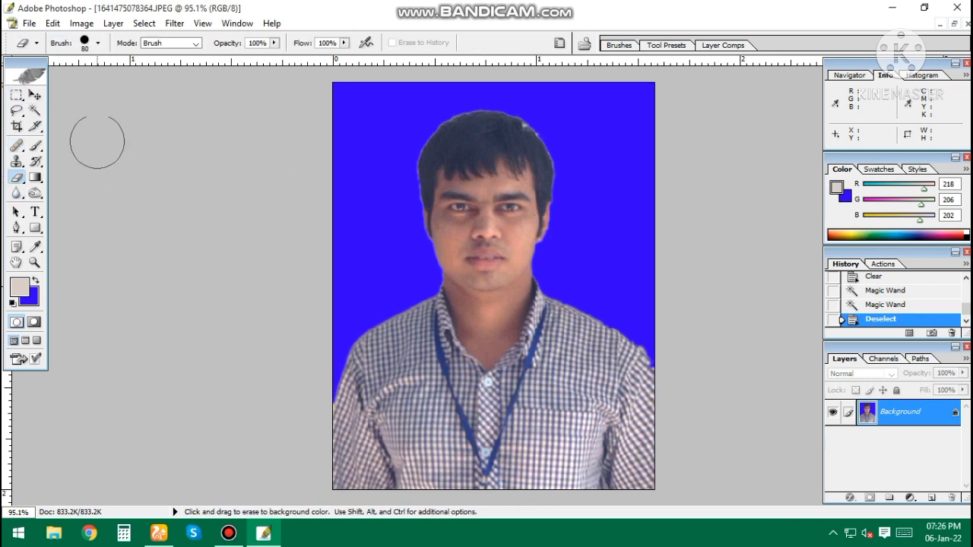
pyautogui.click(35, 110)
pyautogui.write('2')
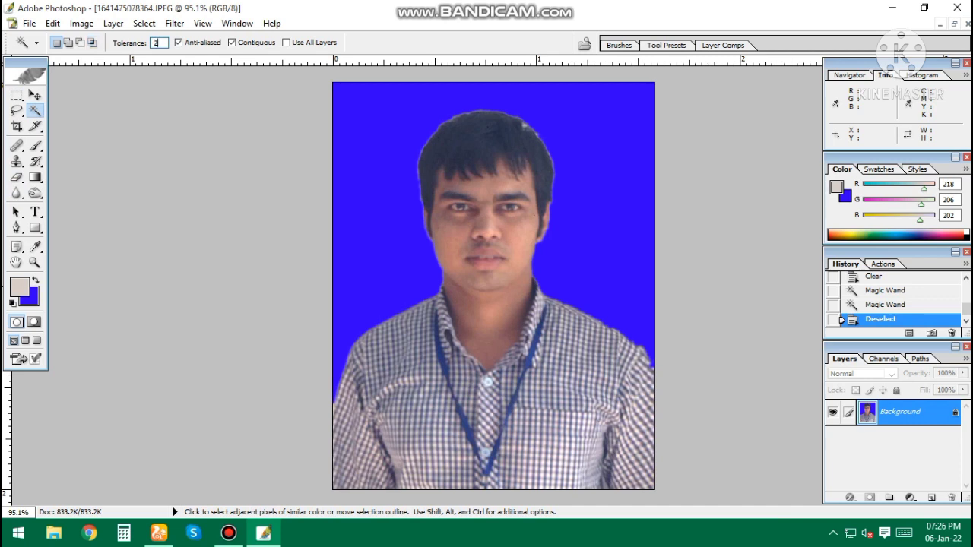
pyautogui.write('0')
pyautogui.click(531, 133)
pyautogui.keyDown('shift'); pyautogui.click(544, 127); pyautogui.keyUp('shift')
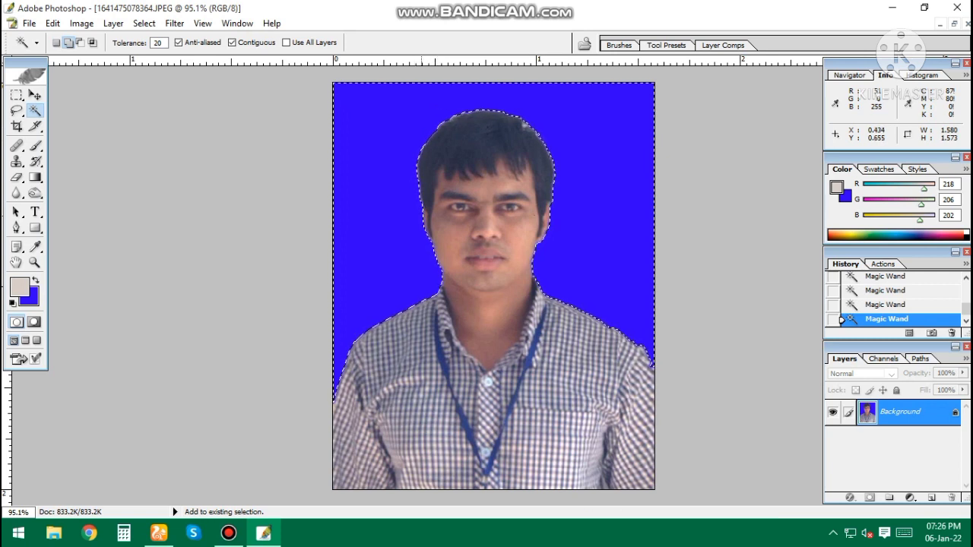
pyautogui.press('alt')
pyautogui.hotkey('ctrl', 'alt', 'd')
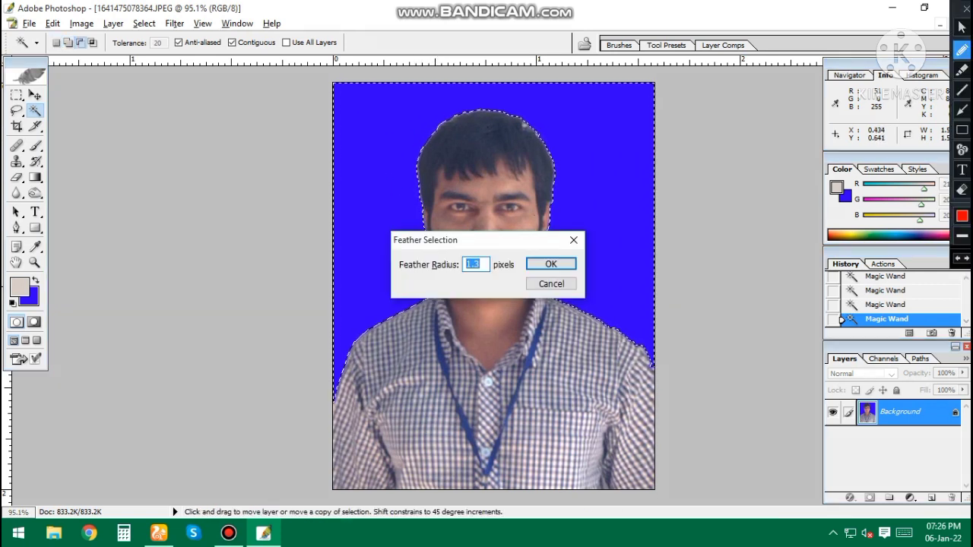
pyautogui.press('Return')
pyautogui.press('Delete')
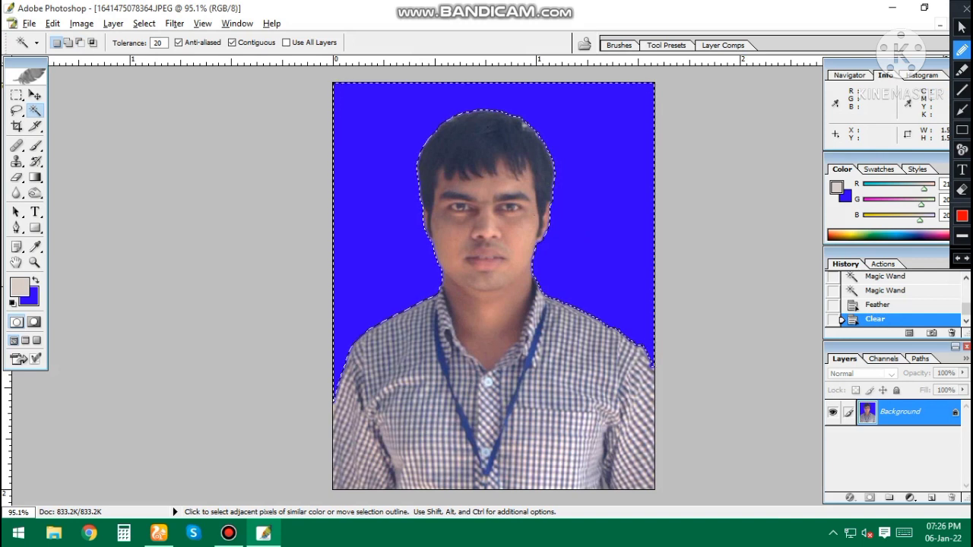
pyautogui.press('Left')
pyautogui.press('Delete')
pyautogui.hotkey('ctrl', 'h')
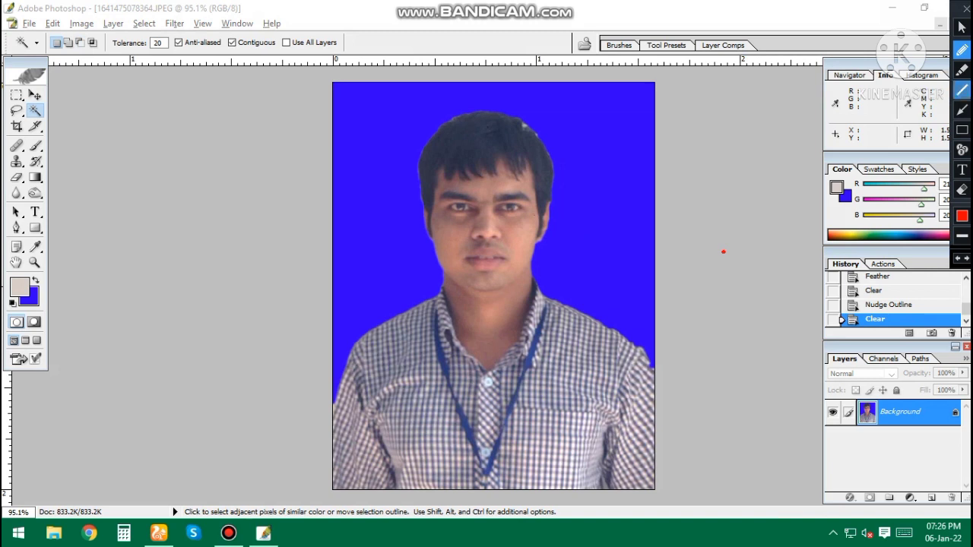
# - Select the blue background edges, nudge the outline down, refill with blue, and deselect
pyautogui.click(961, 27)
pyautogui.hotkey('ctrl', '+')
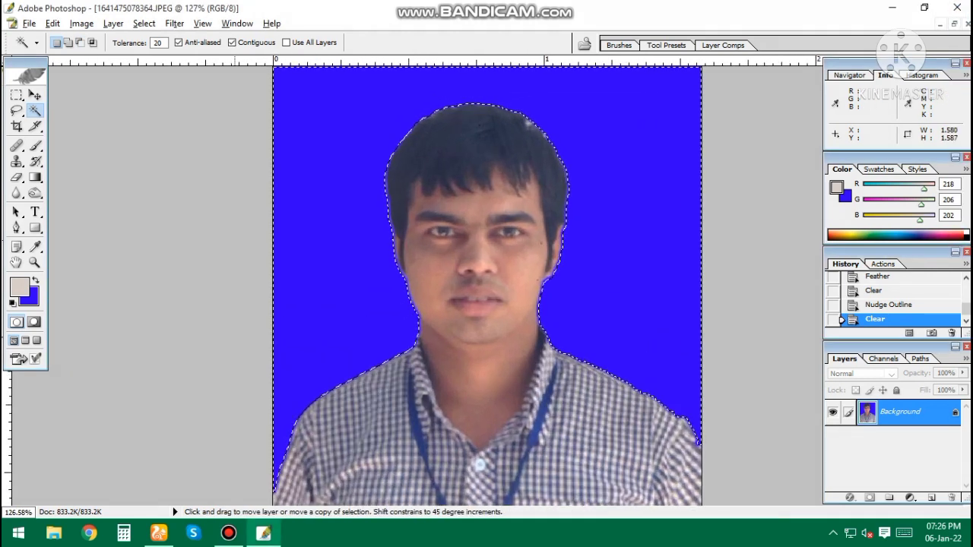
pyautogui.hotkey('ctrl', 'd')
pyautogui.hotkey('ctrl', '+')
pyautogui.hotkey('ctrl', '0')
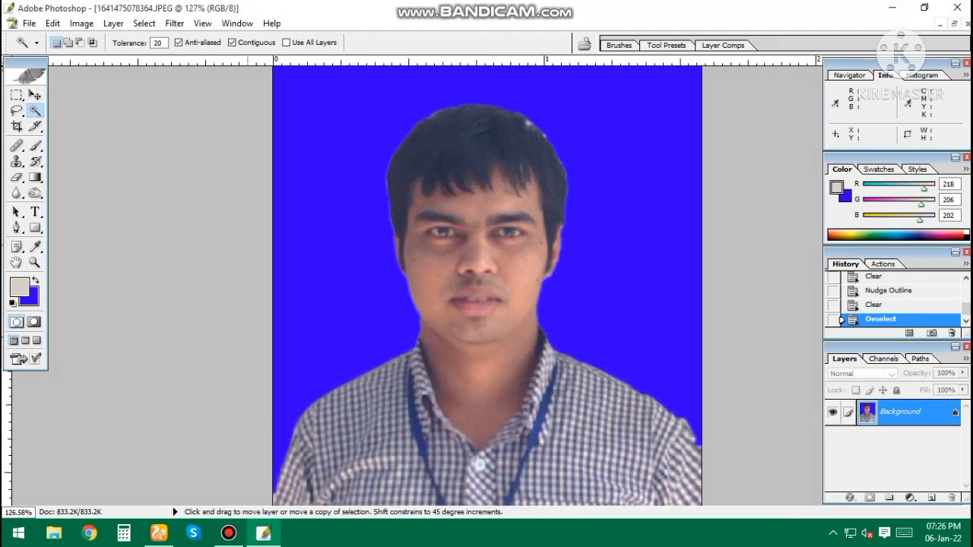
pyautogui.click(361, 209)
pyautogui.keyDown('shift'); pyautogui.click(282, 437); pyautogui.keyUp('shift')
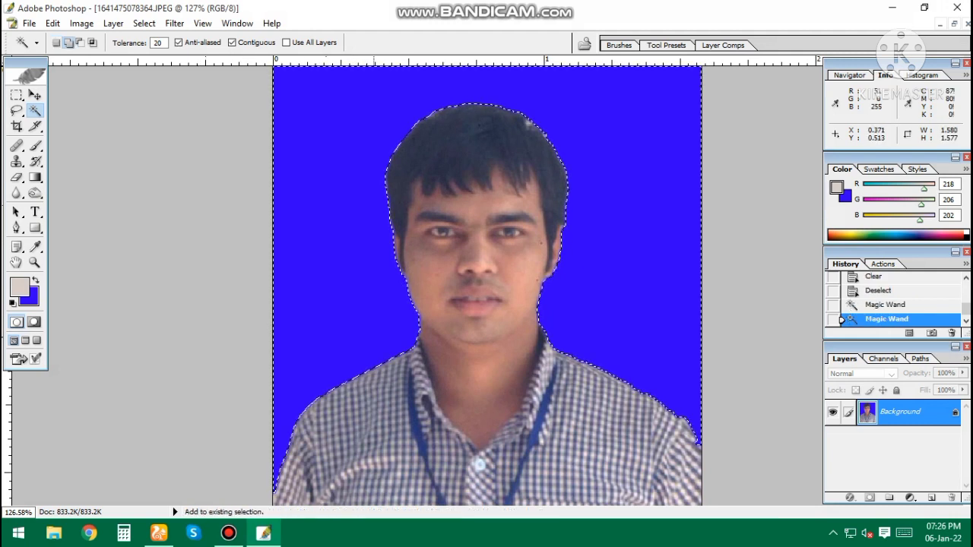
pyautogui.keyDown('shift'); pyautogui.click(566, 327); pyautogui.keyUp('shift')
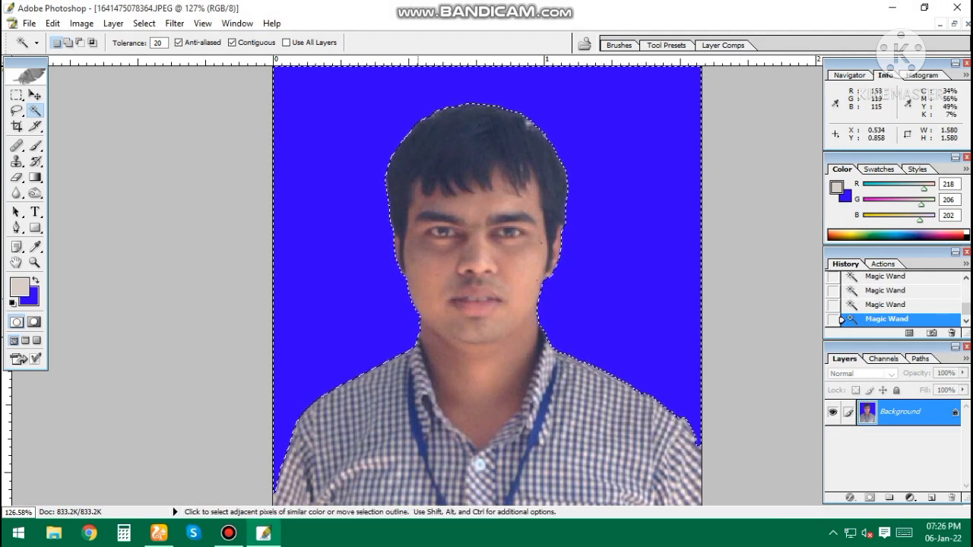
pyautogui.press('Down')
pyautogui.press('Delete')
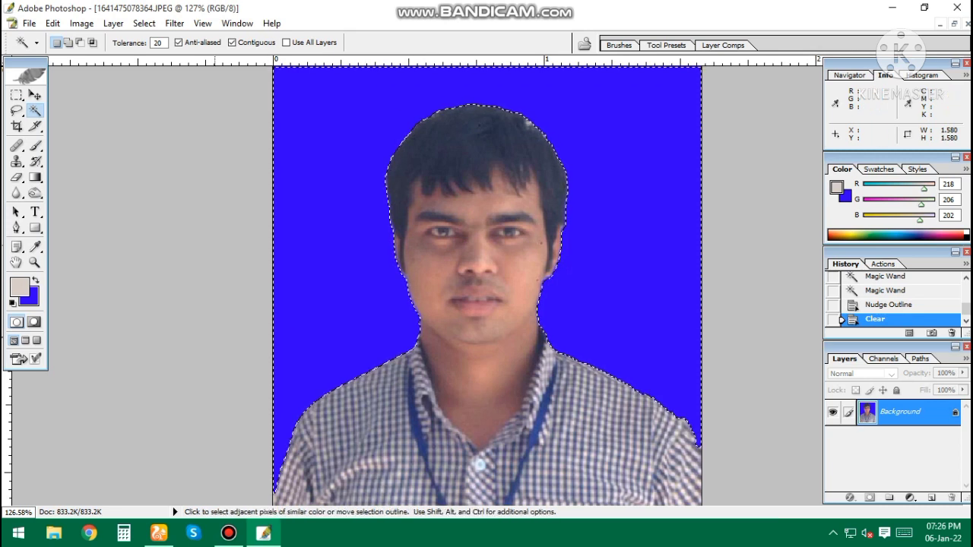
pyautogui.hotkey('ctrl', 'd')
pyautogui.click(35, 193)
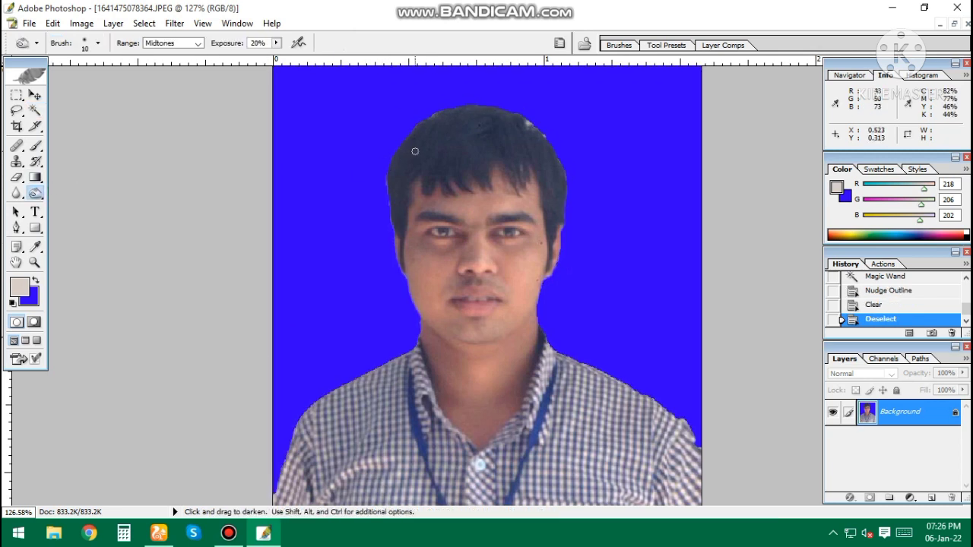
# - Burn the top and upper edge of the hair, resizing the brush as needed
pyautogui.press(']')
pyautogui.press(']')
pyautogui.press(']')
pyautogui.press('[')
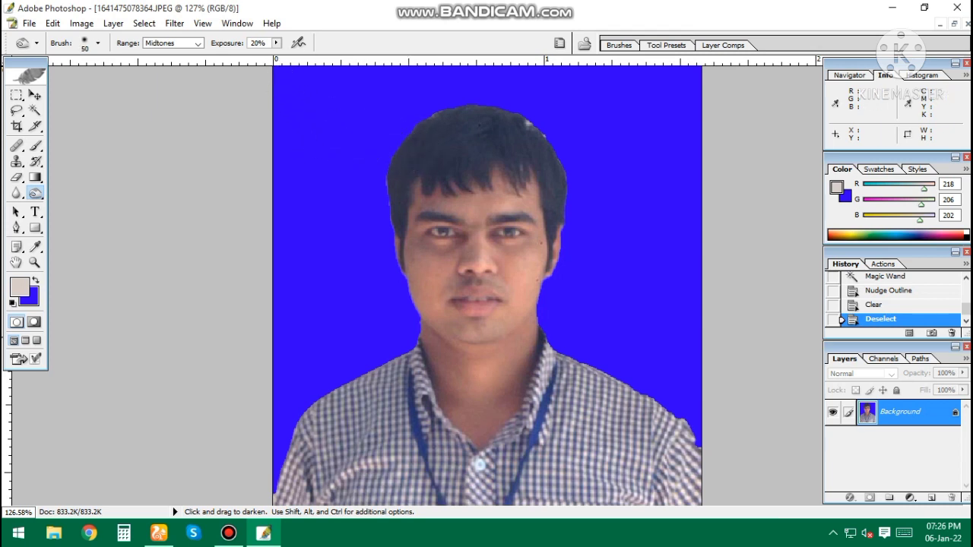
pyautogui.moveTo(468, 140)
pyautogui.mouseDown()
pyautogui.moveTo(478, 152)
pyautogui.moveTo(449, 139)
pyautogui.moveTo(481, 114)
pyautogui.moveTo(431, 154)
pyautogui.moveTo(477, 141)
pyautogui.moveTo(445, 130)
pyautogui.moveTo(486, 140)
pyautogui.mouseUp()
pyautogui.press('[')
pyautogui.press('[')
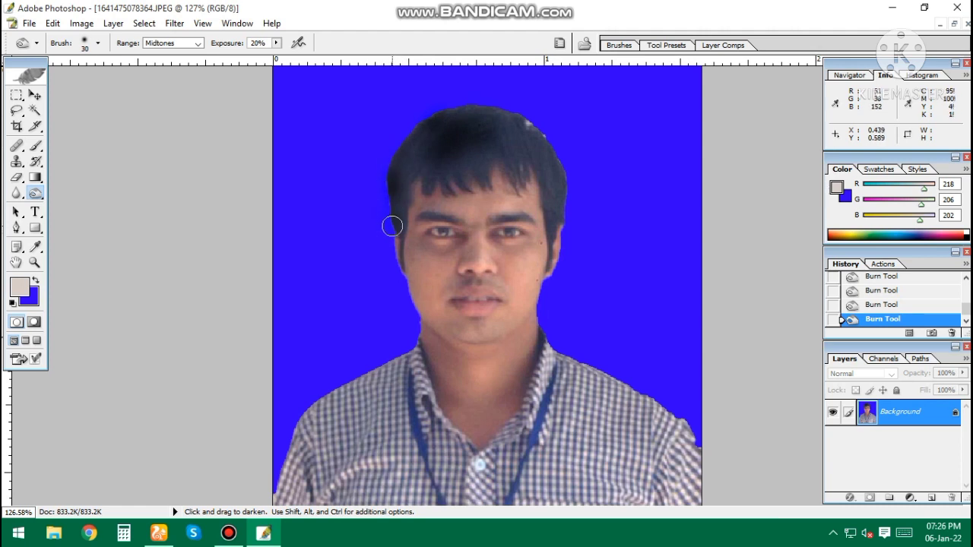
pyautogui.moveTo(440, 114)
pyautogui.mouseDown()
pyautogui.moveTo(533, 125)
pyautogui.moveTo(567, 203)
pyautogui.mouseUp()
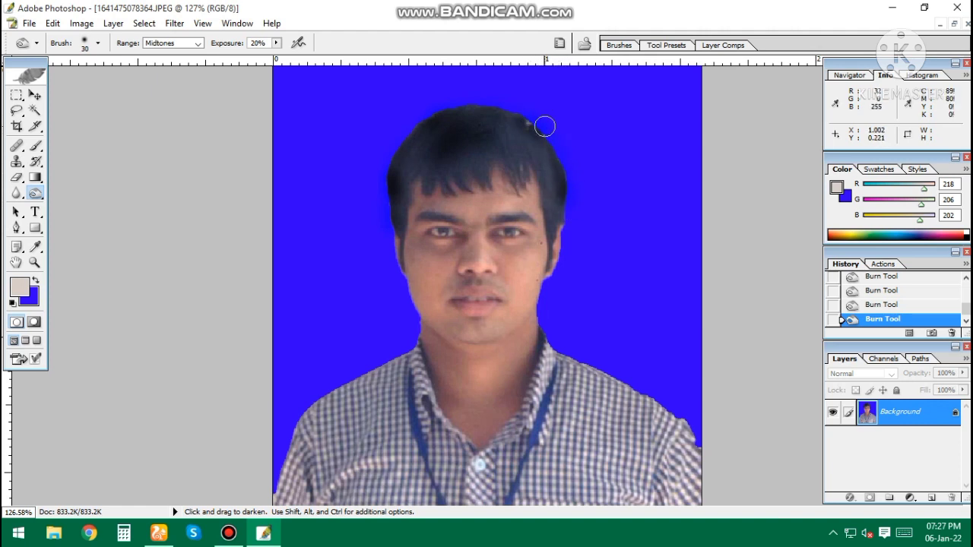
pyautogui.press(']')
pyautogui.press(']')
pyautogui.press(']')
pyautogui.moveTo(530, 150); pyautogui.dragTo(467, 130)
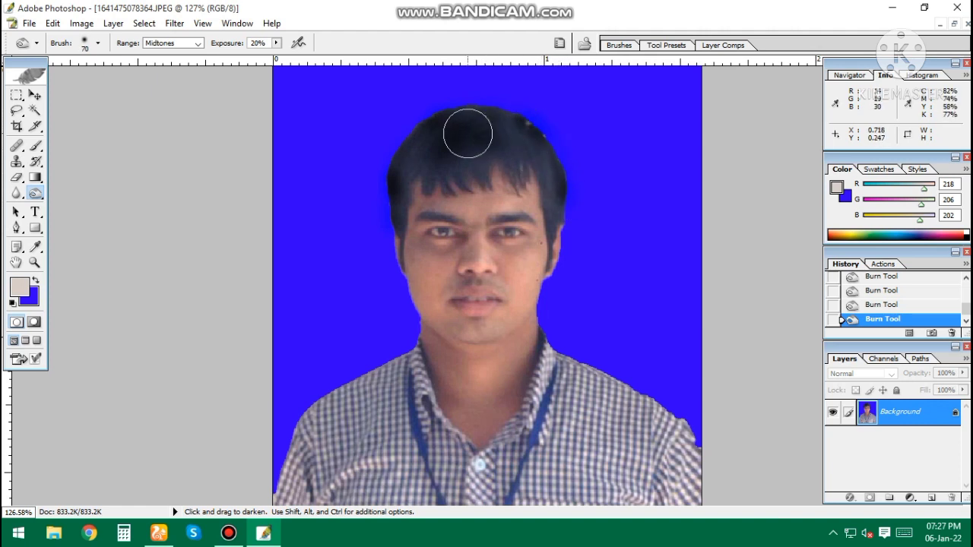
# - Burn across the head and along the hair edge beside the ear
pyautogui.press('[')
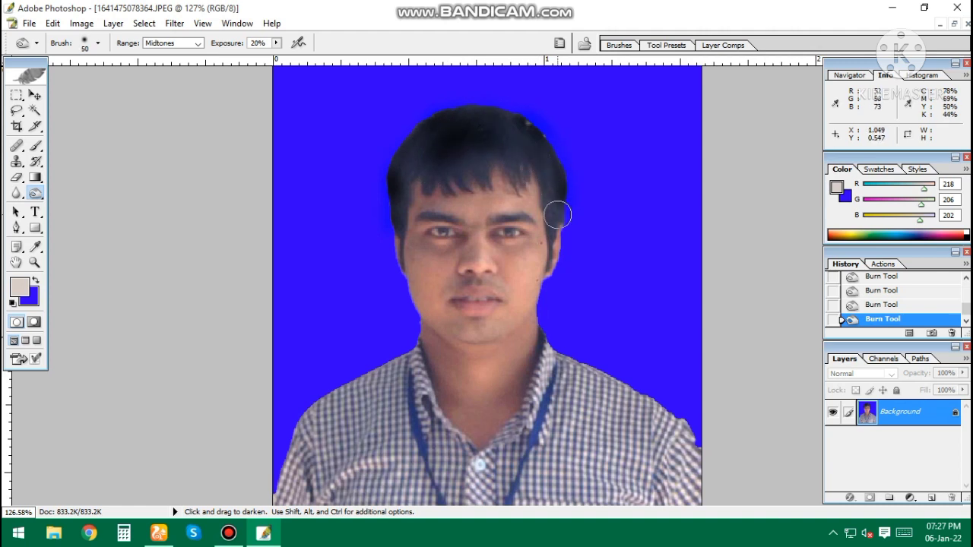
pyautogui.press('[')
pyautogui.press('[')
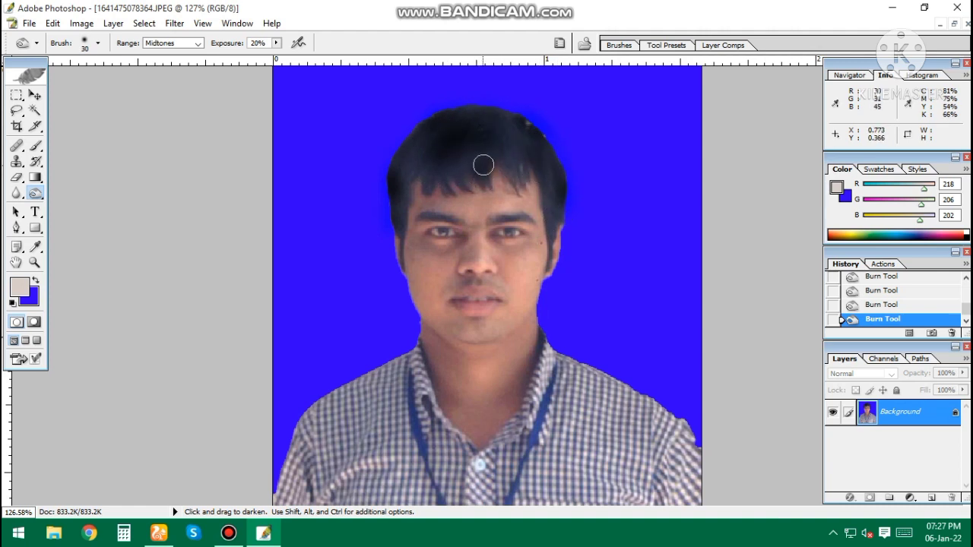
pyautogui.moveTo(483, 170)
pyautogui.mouseDown()
pyautogui.moveTo(397, 180)
pyautogui.moveTo(412, 165)
pyautogui.moveTo(402, 205)
pyautogui.moveTo(413, 160)
pyautogui.moveTo(441, 145)
pyautogui.moveTo(509, 150)
pyautogui.moveTo(499, 142)
pyautogui.mouseUp()
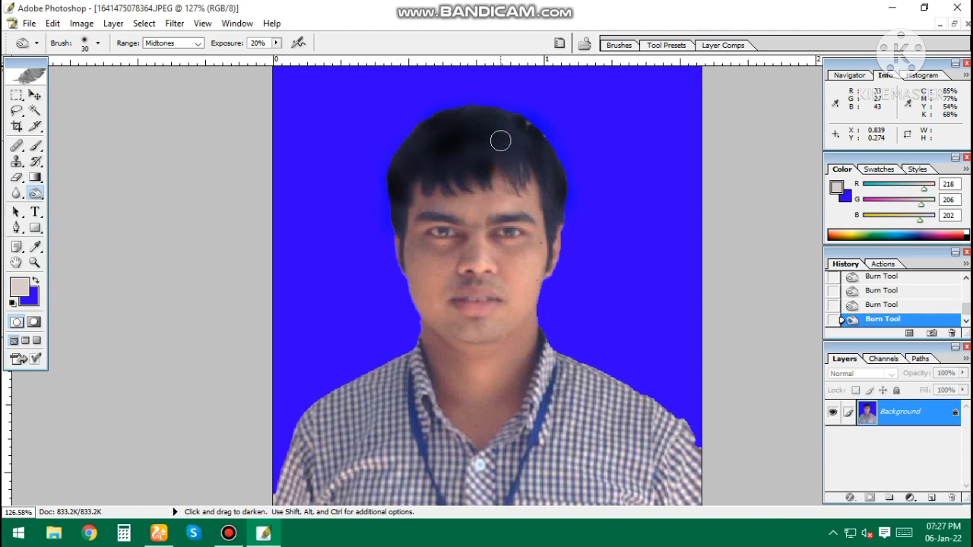
pyautogui.press(']')
pyautogui.press(']')
pyautogui.press('[')
pyautogui.press('[')
pyautogui.press('[')
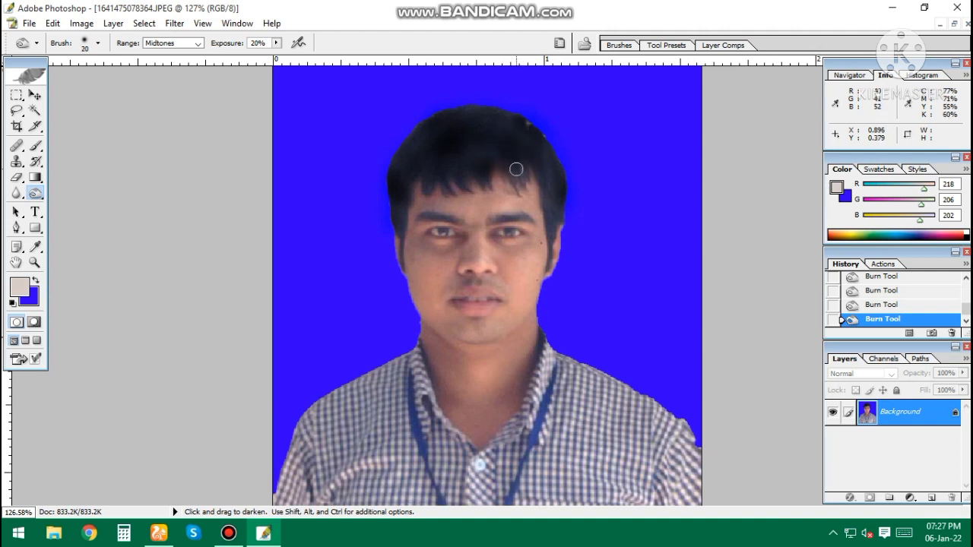
pyautogui.press(']')
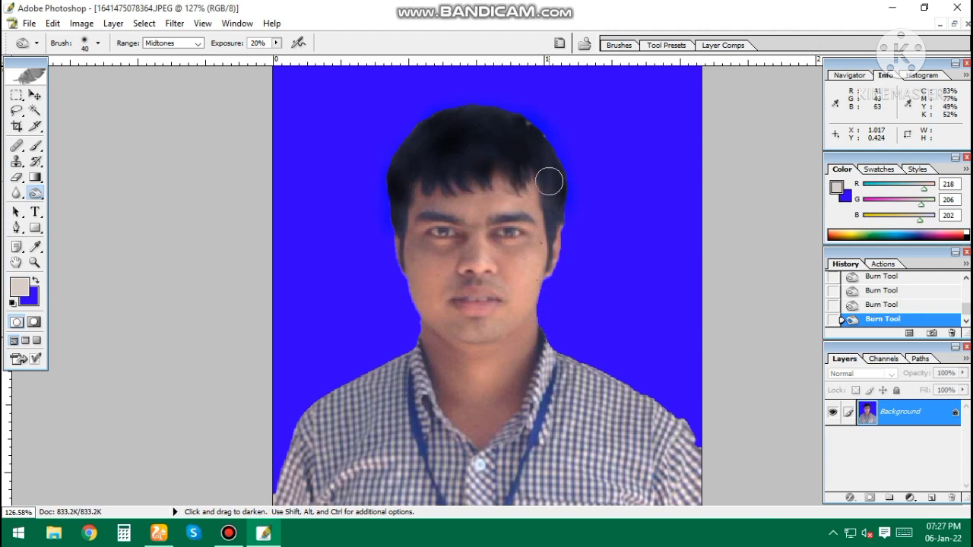
pyautogui.moveTo(547, 209); pyautogui.dragTo(548, 253)
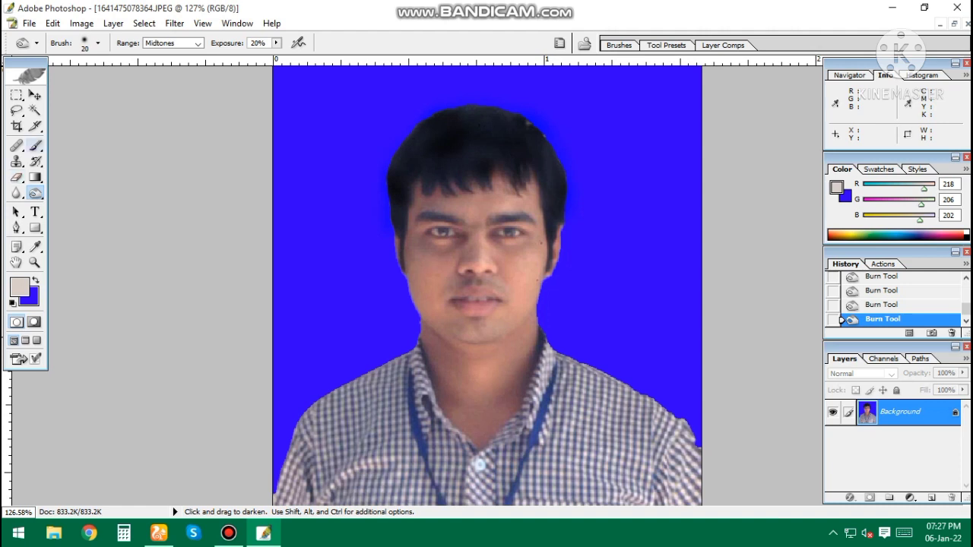
# - Lasso small dark hair patches and copy them over the light spots near the top of the hair
pyautogui.click(17, 110)
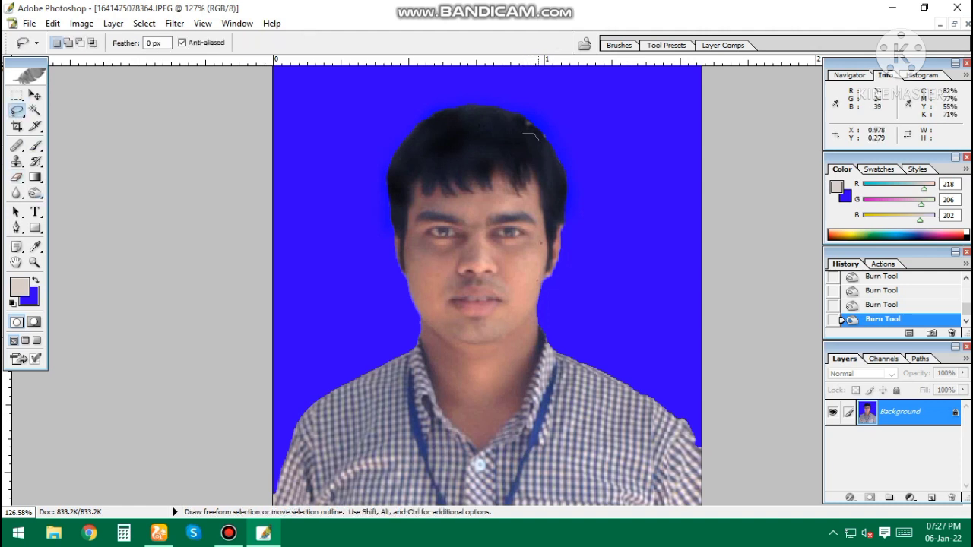
pyautogui.moveTo(526, 136); pyautogui.dragTo(528, 134)
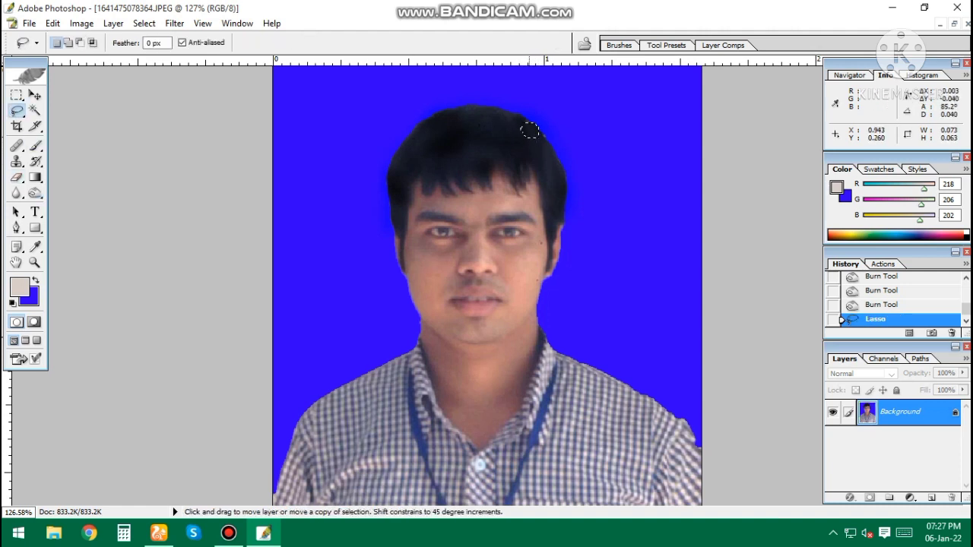
pyautogui.moveTo(524, 129); pyautogui.dragTo(540, 129)
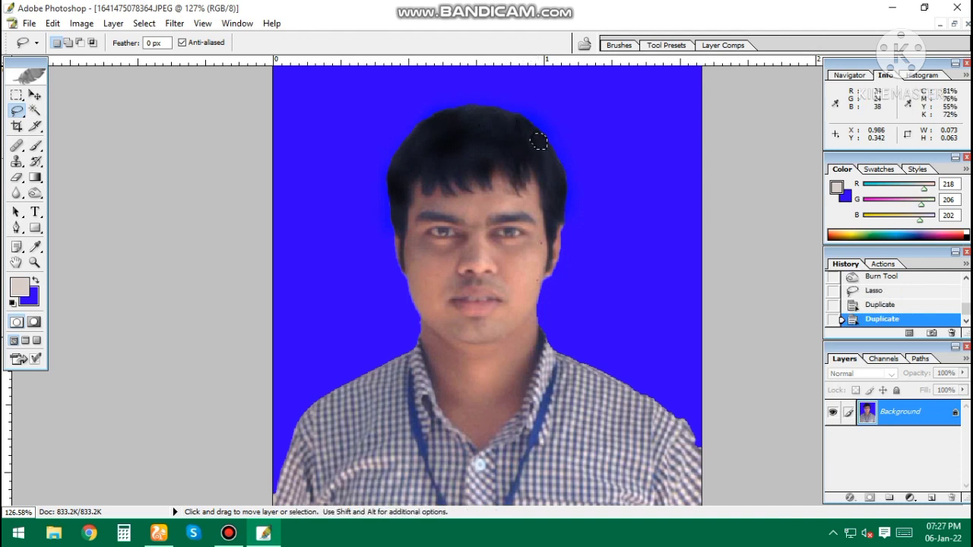
pyautogui.hotkey('ctrl', 'd')
pyautogui.moveTo(470, 140)
pyautogui.mouseDown()
pyautogui.moveTo(462, 149)
pyautogui.moveTo(469, 143)
pyautogui.mouseUp()
pyautogui.hotkey('ctrl', 'd')
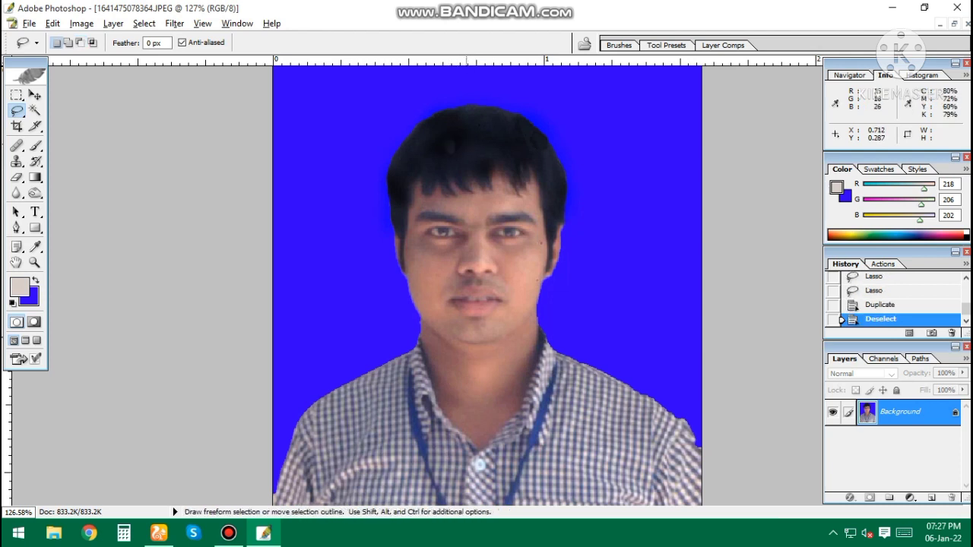
pyautogui.hotkey('ctrl', 'alt', 'z')
pyautogui.hotkey('ctrl', 'alt', 'z')
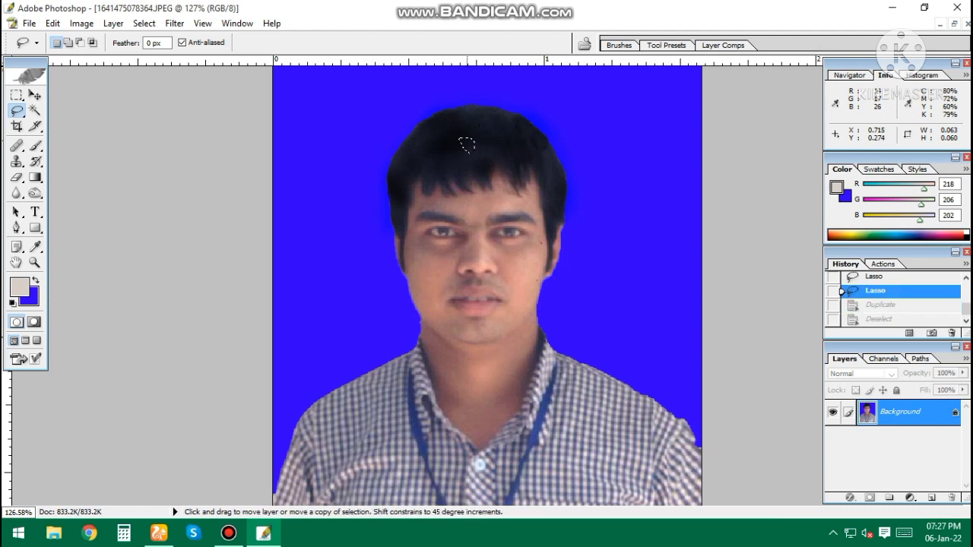
pyautogui.hotkey('ctrl', 'd')
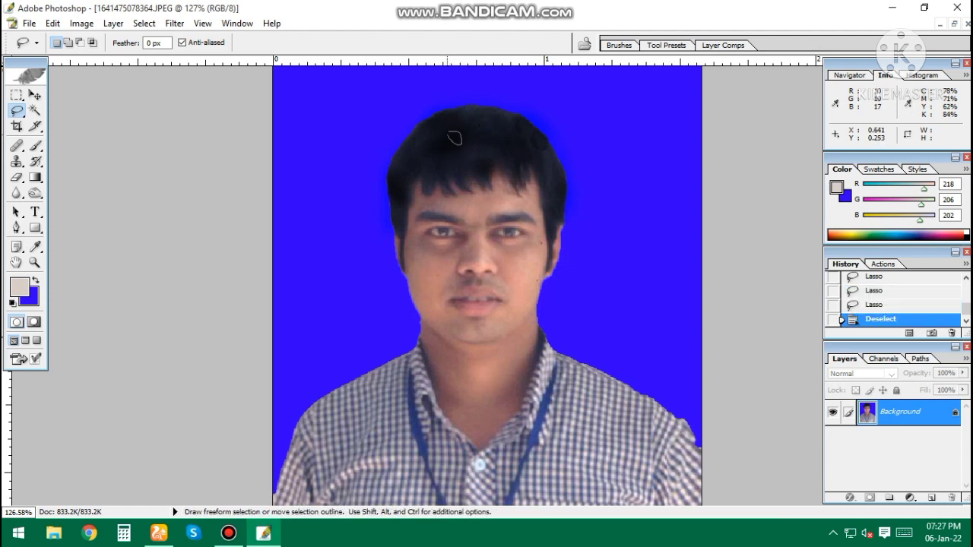
pyautogui.moveTo(454, 137); pyautogui.dragTo(443, 143)
pyautogui.hotkey('ctrl', 'd')
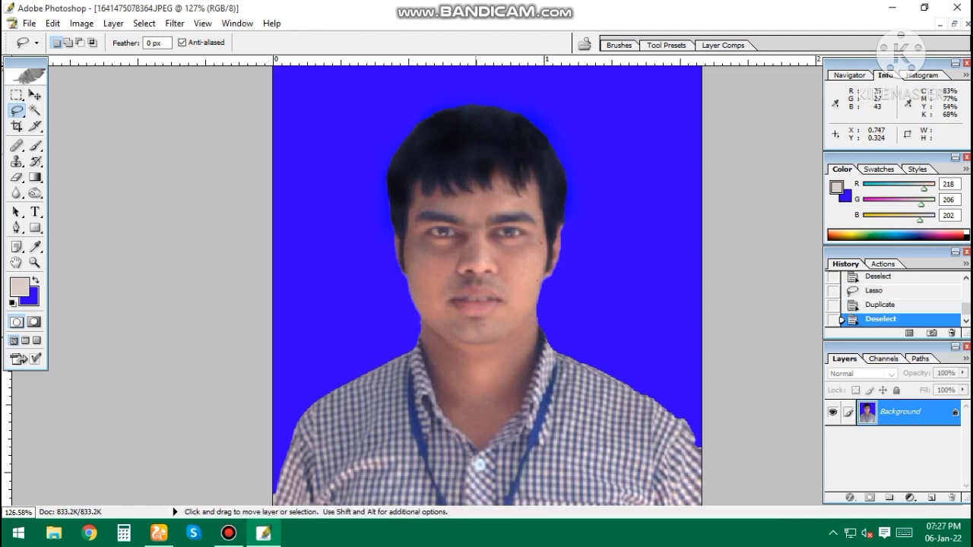
pyautogui.hotkey('ctrl', 'alt', 'z')
pyautogui.hotkey('ctrl', 'alt', 'z')
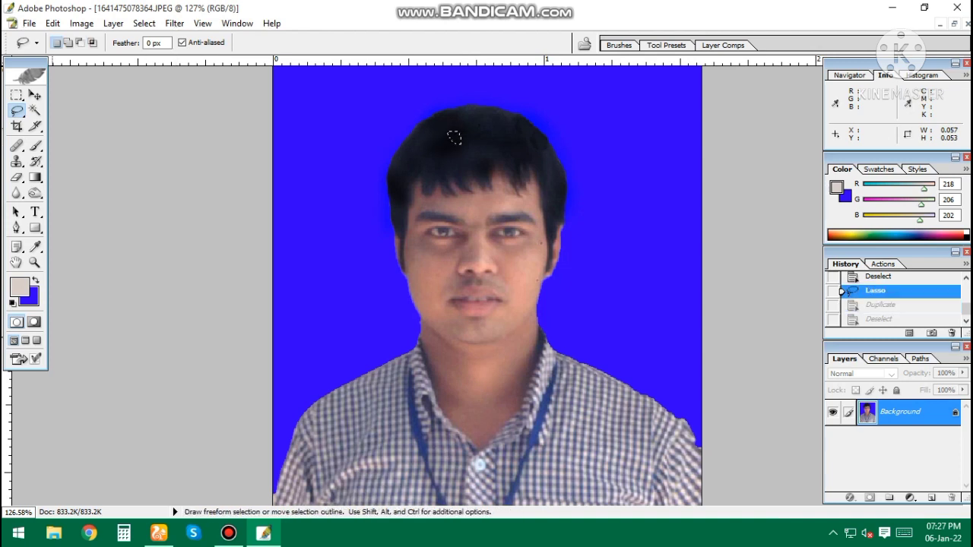
# - Clone dark hair over the light patch on the crown with the Clone Stamp
pyautogui.press('b')
pyautogui.press('j')
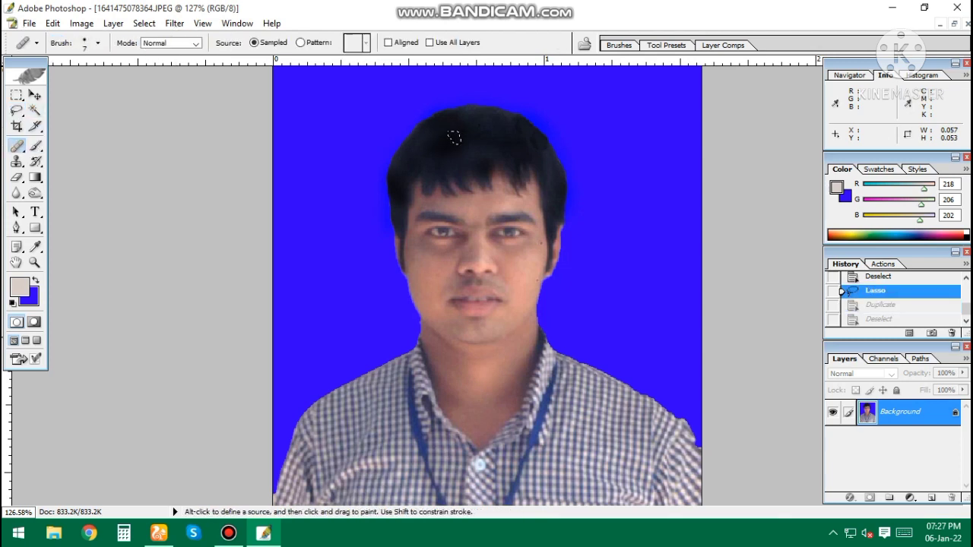
pyautogui.press('s')
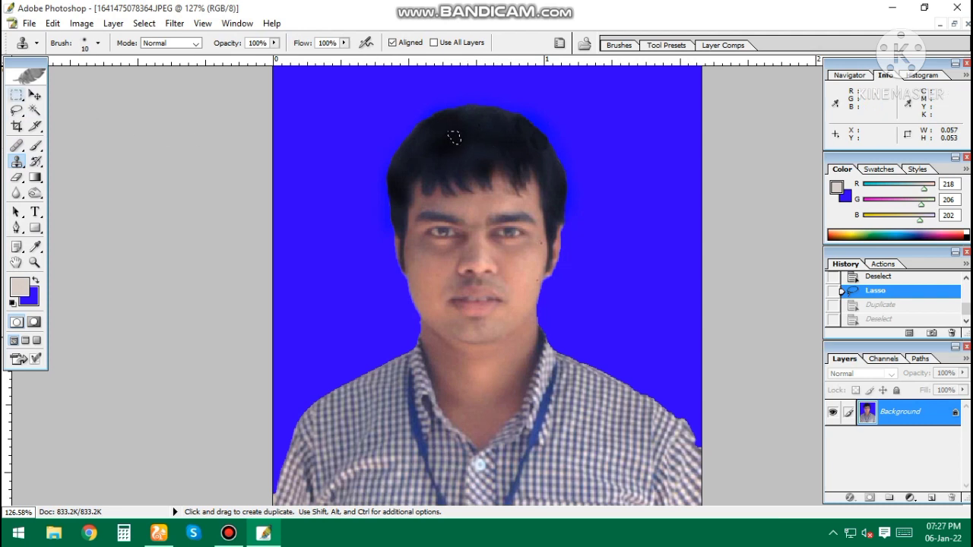
pyautogui.press('m')
pyautogui.click(454, 137)
pyautogui.click(16, 161)
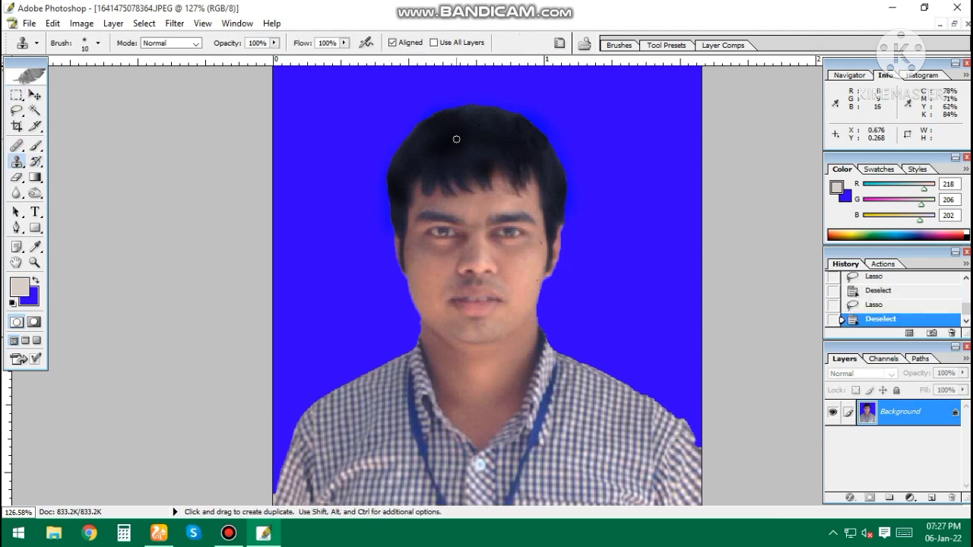
pyautogui.press('alt')
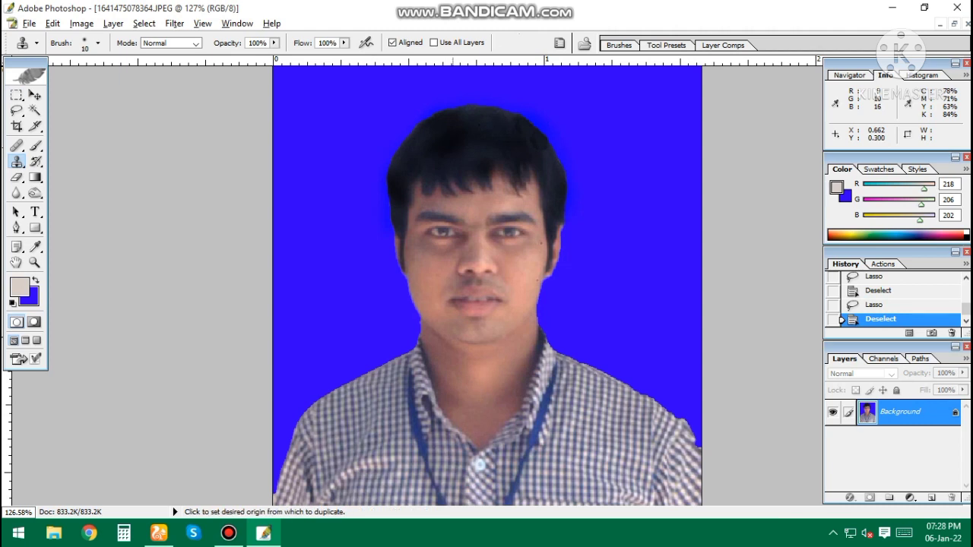
pyautogui.keyDown('alt'); pyautogui.click(452, 143); pyautogui.keyUp('alt')
pyautogui.click(445, 140)
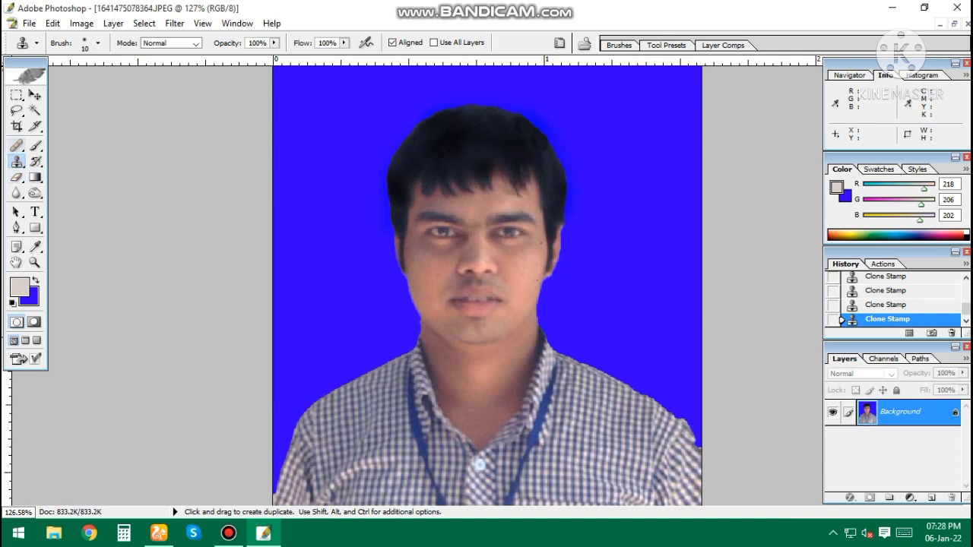
pyautogui.rightClick(35, 145)
# - Heal two light spots in the hair on top of the head
pyautogui.click(16, 145)
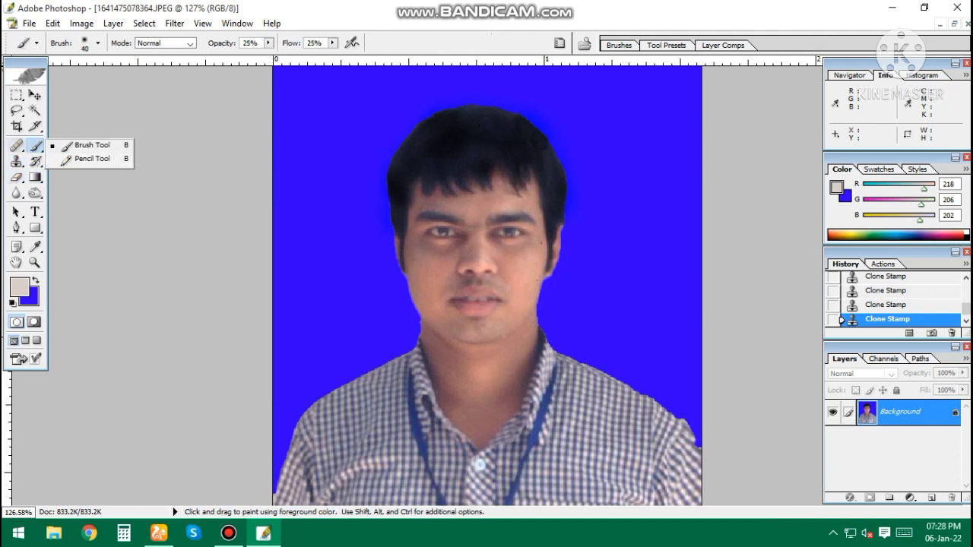
pyautogui.click(84, 144)
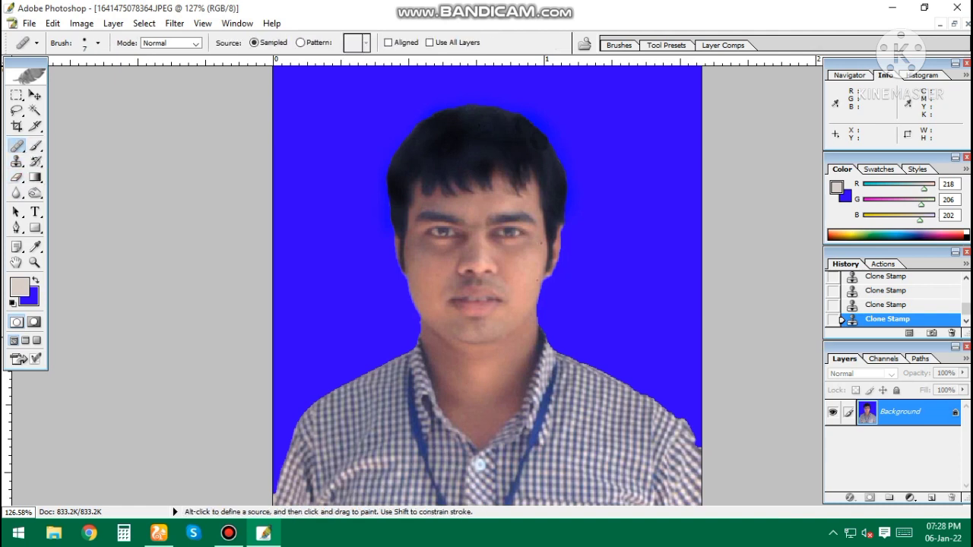
pyautogui.keyDown('alt'); pyautogui.click(445, 146); pyautogui.keyUp('alt')
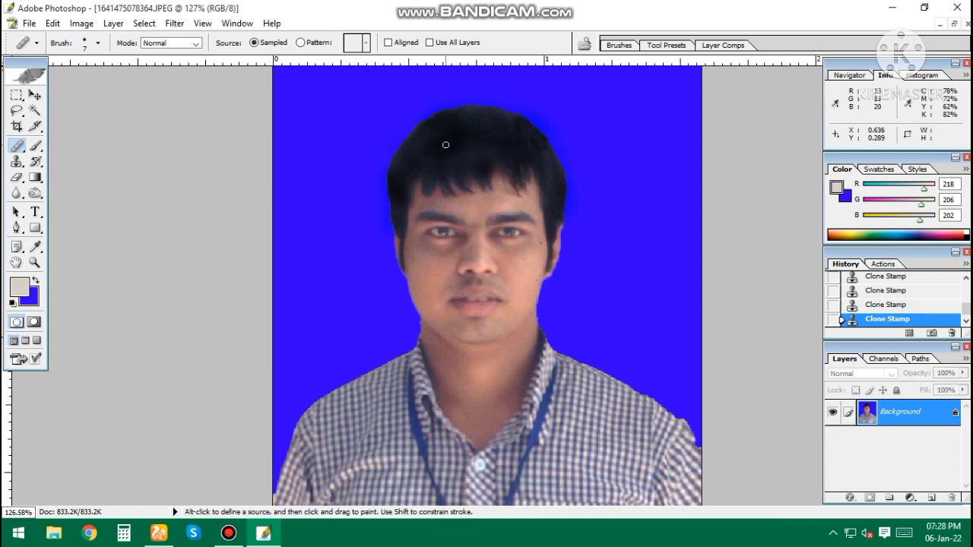
pyautogui.click(439, 159)
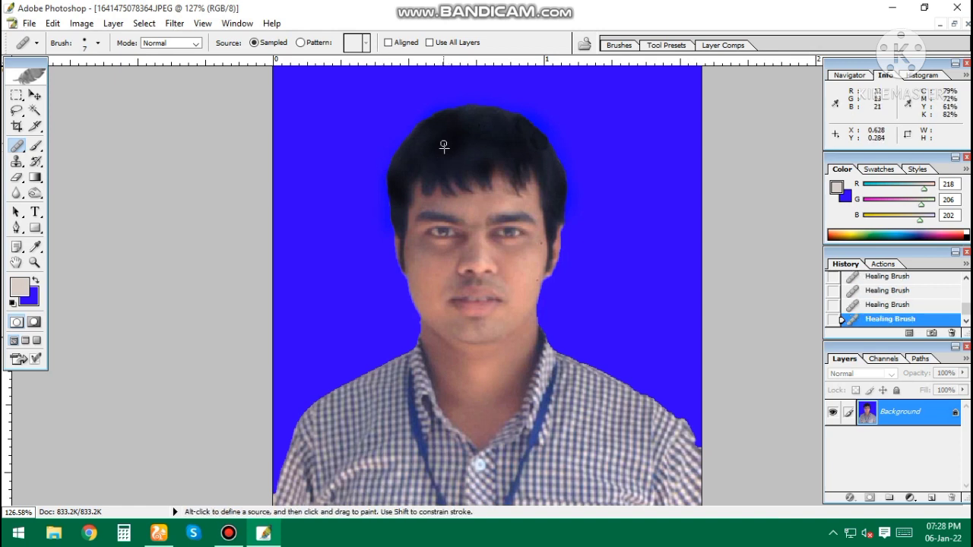
# - Zoom and pan around the head and face to check the healed crown
pyautogui.keyDown('ctrl'); pyautogui.click(477, 190); pyautogui.keyUp('ctrl')
pyautogui.keyDown('ctrl'); pyautogui.click(495, 297); pyautogui.keyUp('ctrl')
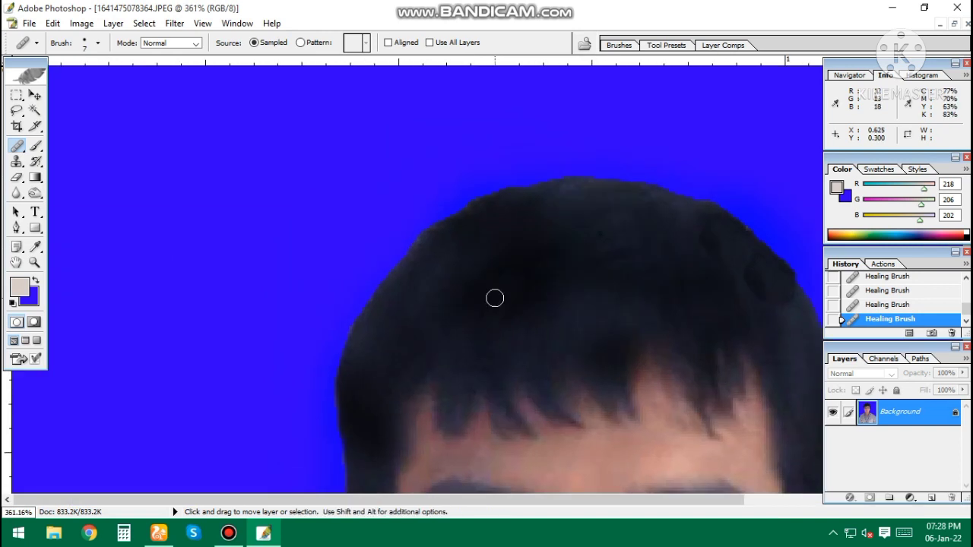
pyautogui.moveTo(541, 295); pyautogui.dragTo(435, 209)
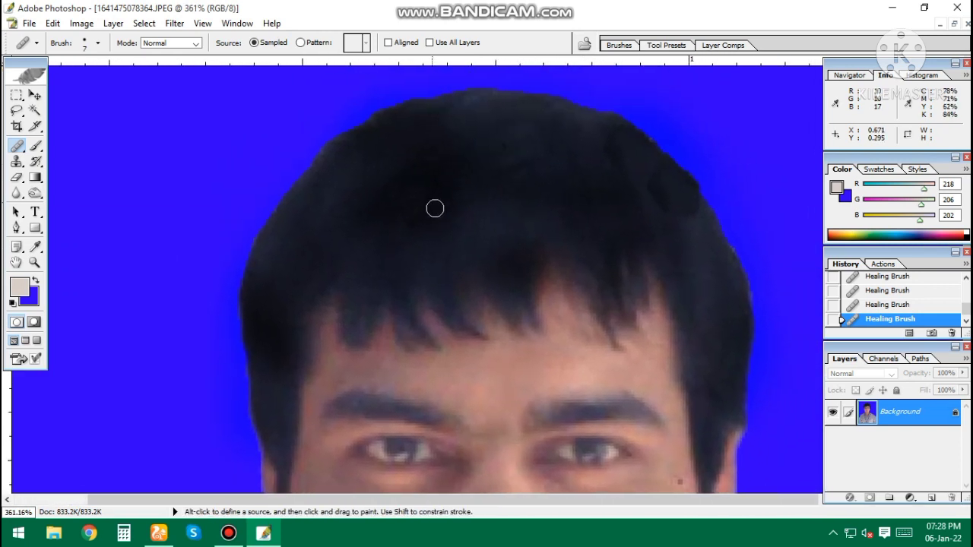
pyautogui.keyDown('ctrl'); pyautogui.keyDown('alt'); pyautogui.click(576, 213); pyautogui.keyUp('alt'); pyautogui.keyUp('ctrl')
pyautogui.keyDown('ctrl'); pyautogui.keyDown('alt'); pyautogui.click(477, 459); pyautogui.keyUp('alt'); pyautogui.keyUp('ctrl')
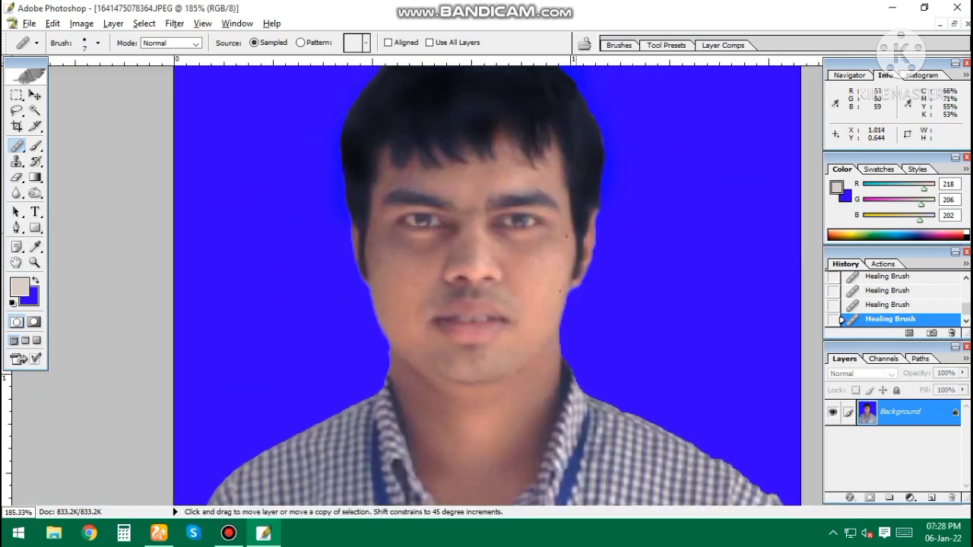
pyautogui.keyDown('ctrl'); pyautogui.click(479, 228); pyautogui.keyUp('ctrl')
pyautogui.moveTo(456, 69)
pyautogui.mouseDown()
pyautogui.moveTo(451, 168)
pyautogui.moveTo(434, 152)
pyautogui.moveTo(434, 95)
pyautogui.moveTo(434, 117)
pyautogui.mouseUp()
# - Burn the hair on top, along the hairline and both sides with a 20–40 brush
pyautogui.click(35, 193)
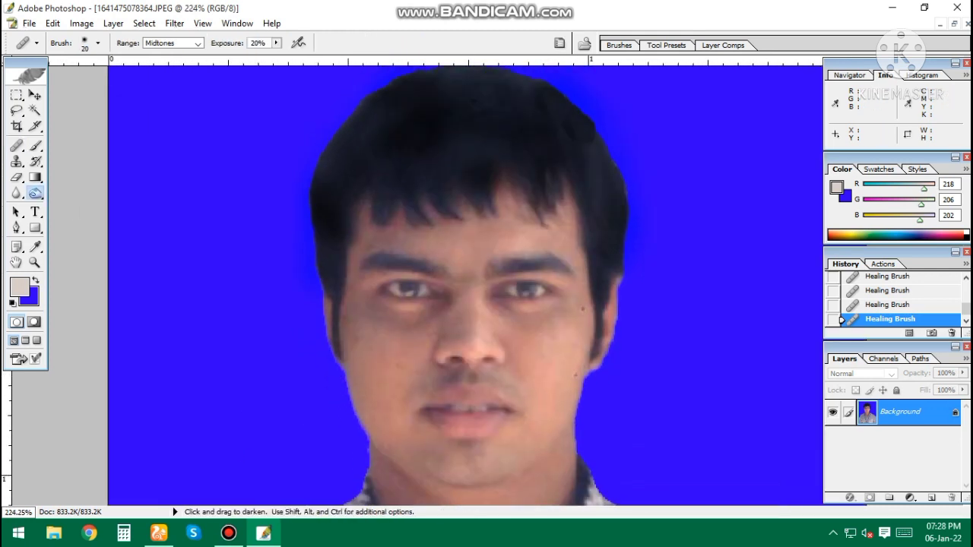
pyautogui.press(']')
pyautogui.press(']')
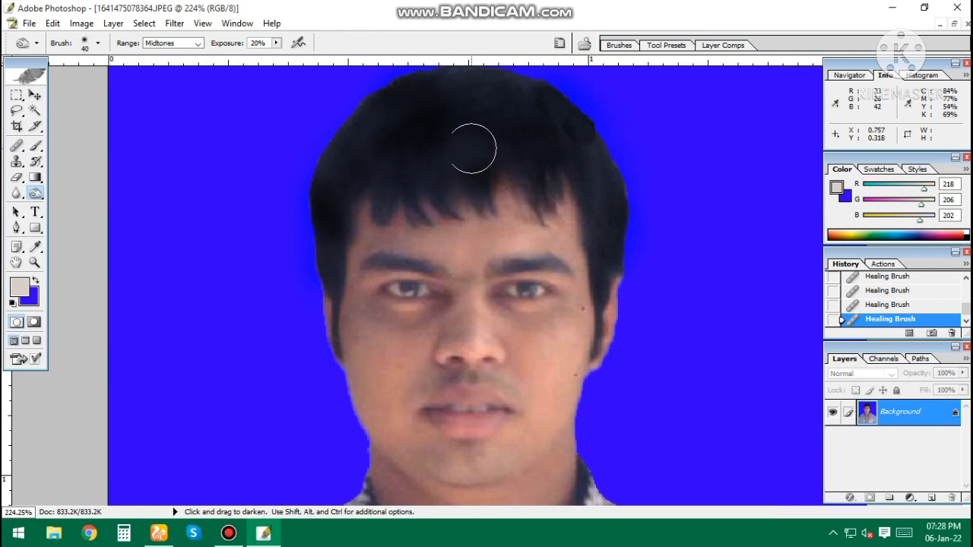
pyautogui.moveTo(477, 148)
pyautogui.mouseDown()
pyautogui.moveTo(400, 176)
pyautogui.moveTo(387, 202)
pyautogui.mouseUp()
pyautogui.press('[')
pyautogui.press('[')
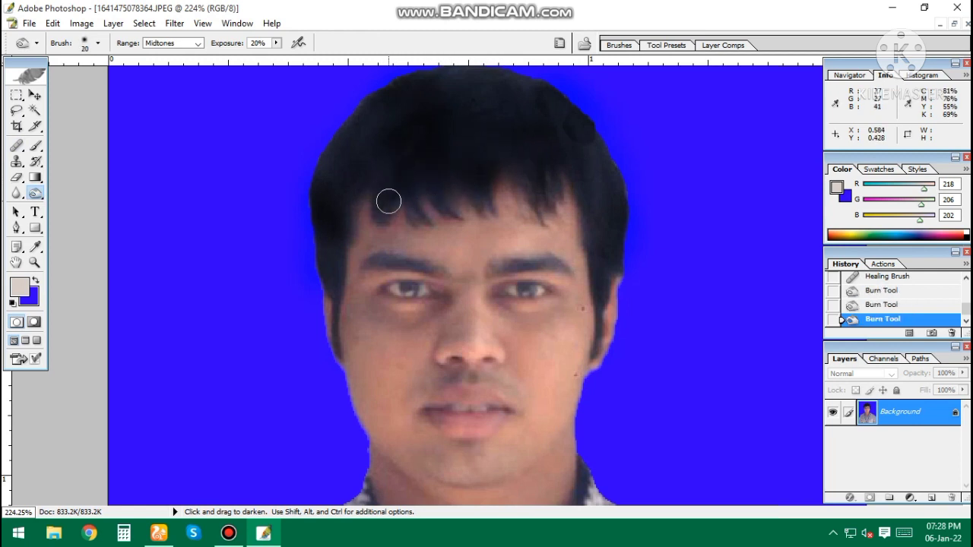
pyautogui.click(411, 207)
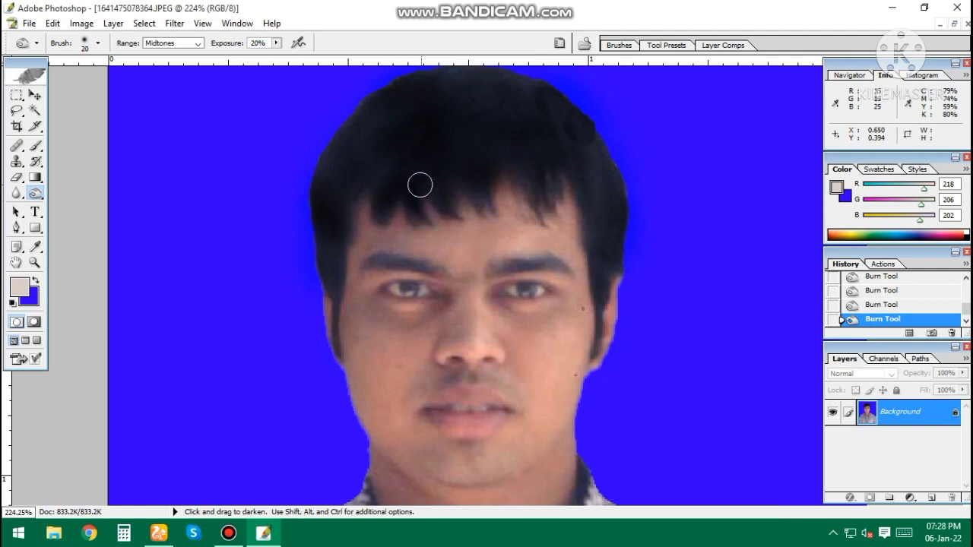
pyautogui.moveTo(475, 207); pyautogui.dragTo(595, 183)
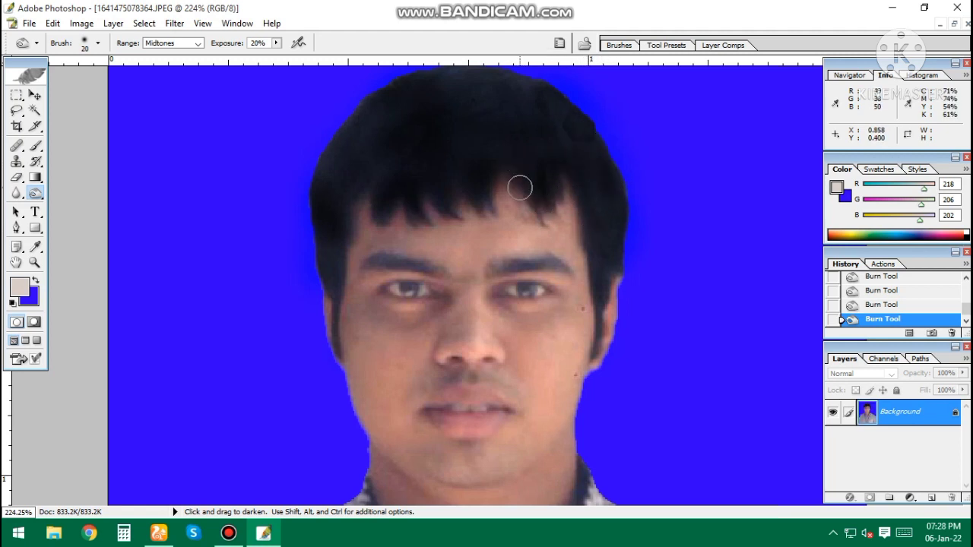
pyautogui.moveTo(476, 191)
pyautogui.mouseDown()
pyautogui.moveTo(430, 182)
pyautogui.moveTo(337, 215)
pyautogui.moveTo(339, 185)
pyautogui.moveTo(324, 186)
pyautogui.moveTo(365, 127)
pyautogui.moveTo(360, 108)
pyautogui.moveTo(355, 190)
pyautogui.mouseUp()
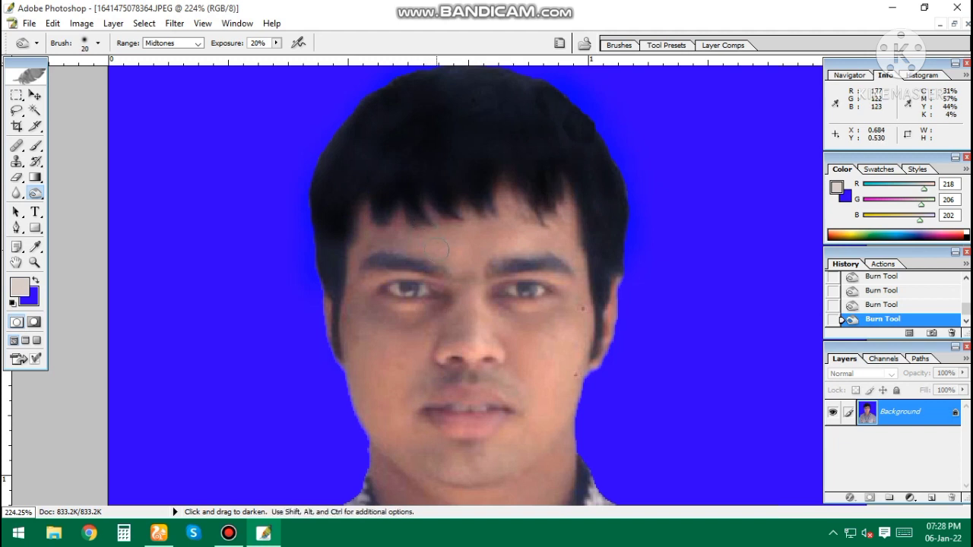
pyautogui.hotkey('ctrl', '0')
pyautogui.hotkey('ctrl', '-')
pyautogui.moveTo(509, 208); pyautogui.dragTo(509, 262)
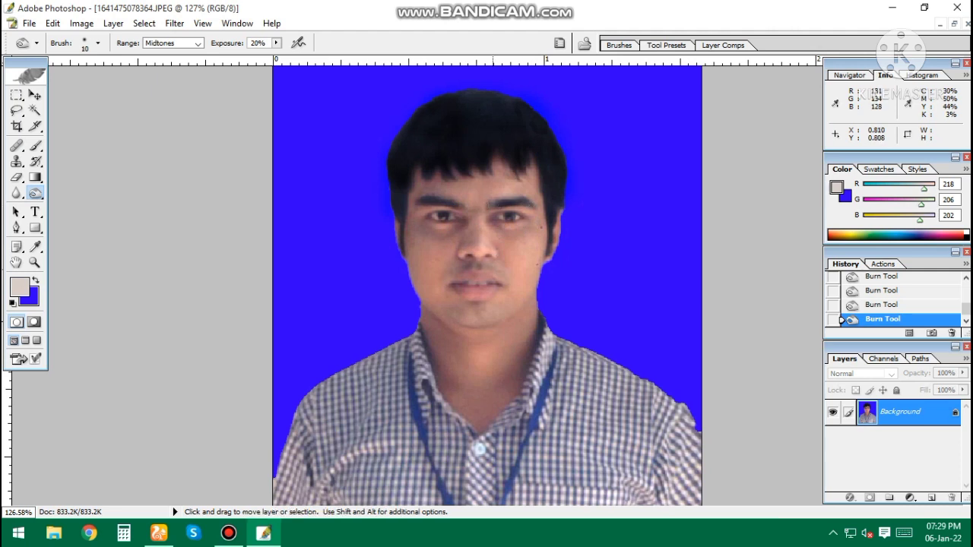
# - Heal two small blemishes on the cheek with the Healing Brush
pyautogui.scroll(-1, 496, 204)
pyautogui.scroll(2, 496, 205)
pyautogui.scroll(1, 492, 167)
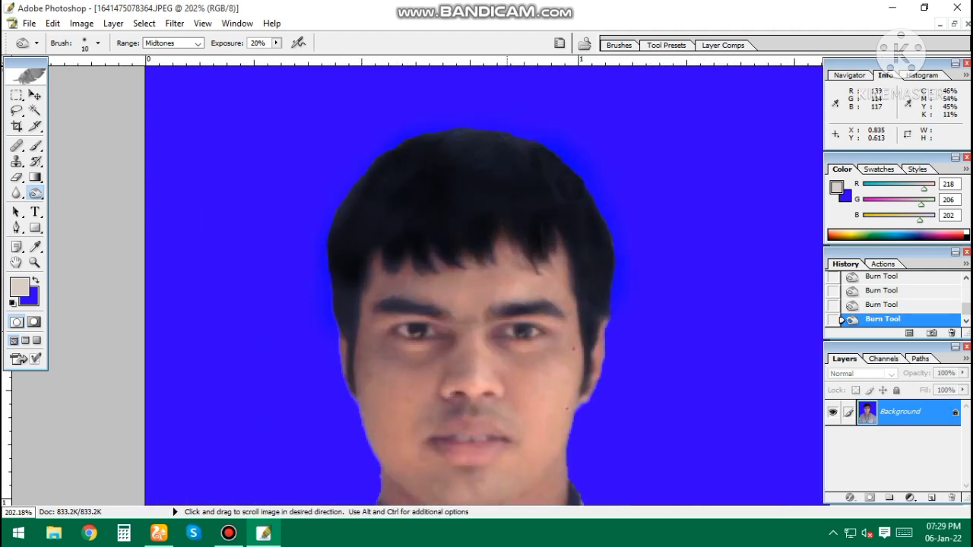
pyautogui.press('j')
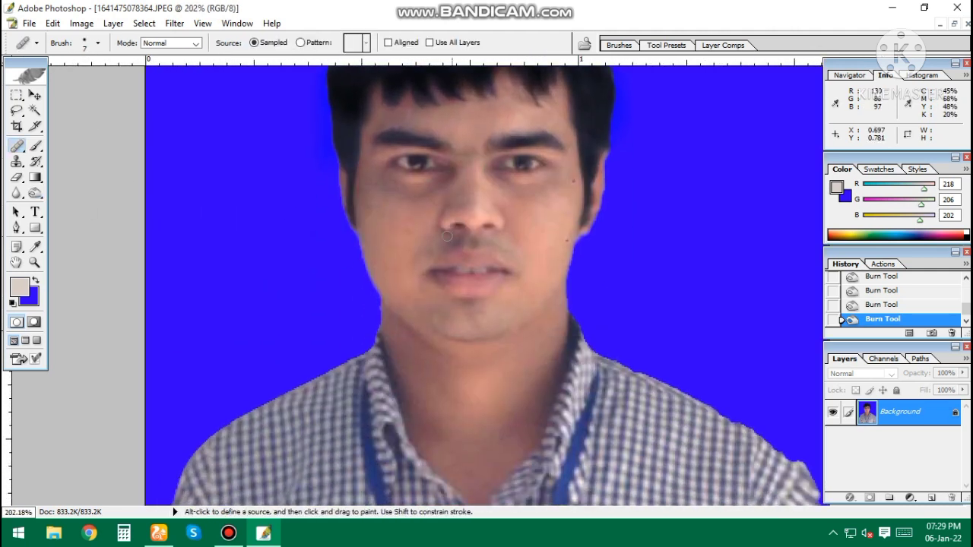
pyautogui.click(403, 218)
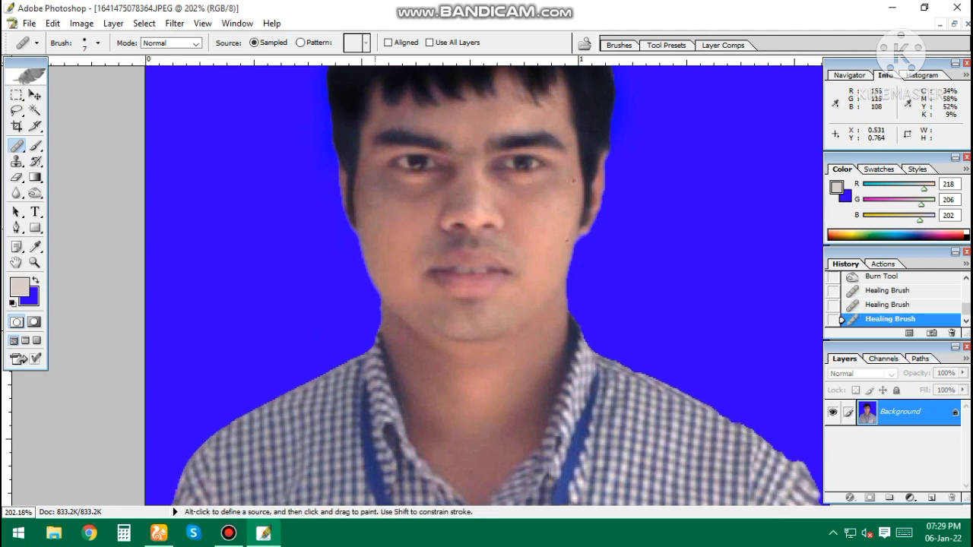
pyautogui.click(368, 211)
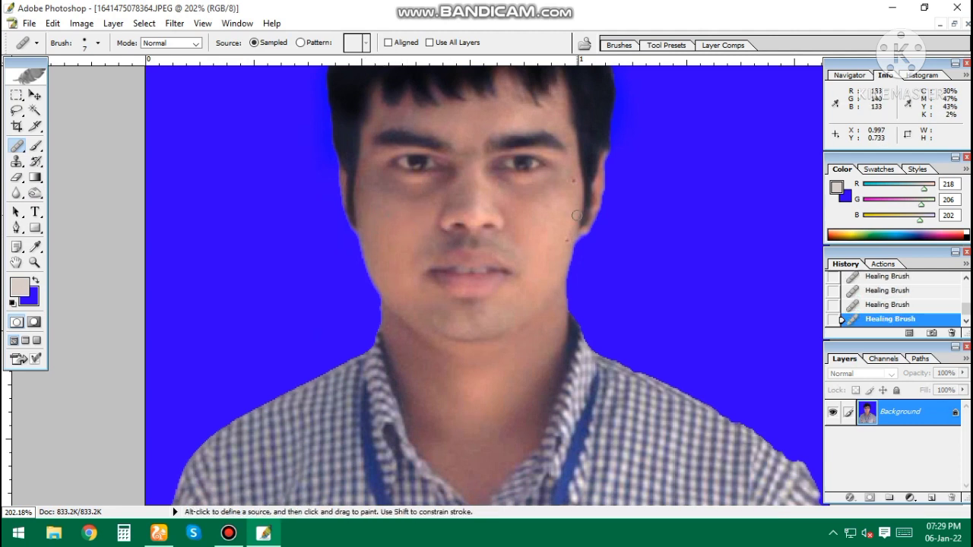
pyautogui.scroll(-1, 577, 215)
pyautogui.scroll(-1, 577, 216)
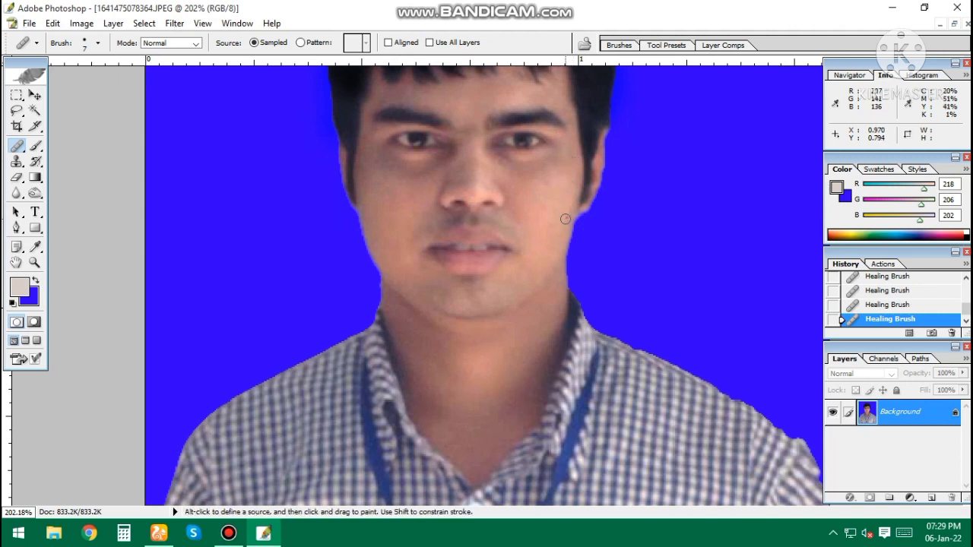
pyautogui.scroll(2, 456, 266)
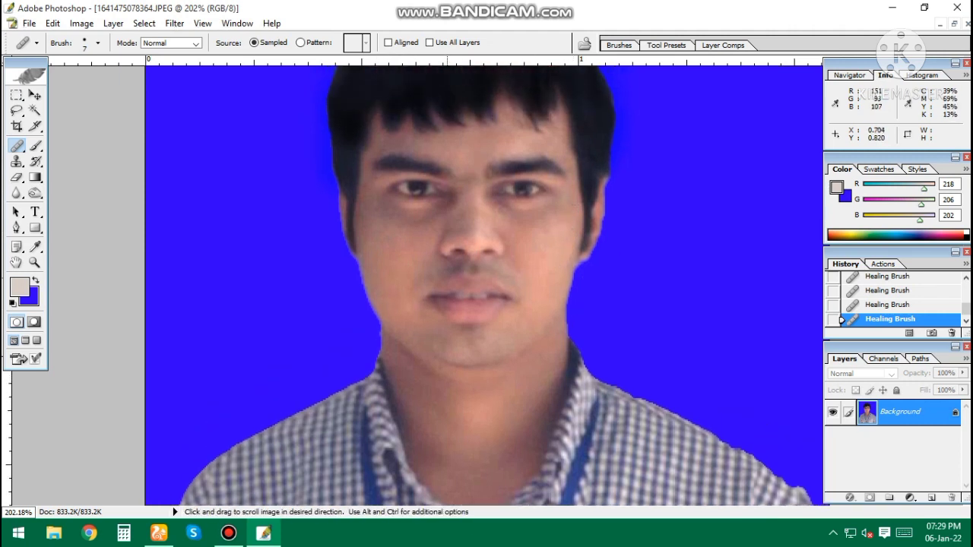
pyautogui.click(35, 146)
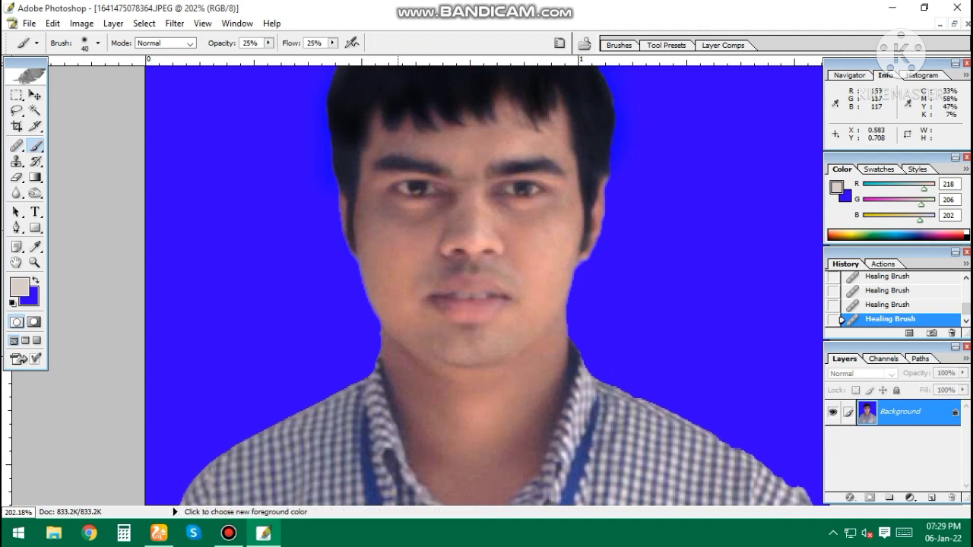
# - Sample the cheek's skin tone and dab it along the face's left edge and jaw
pyautogui.keyDown('alt'); pyautogui.click(408, 249); pyautogui.keyUp('alt')
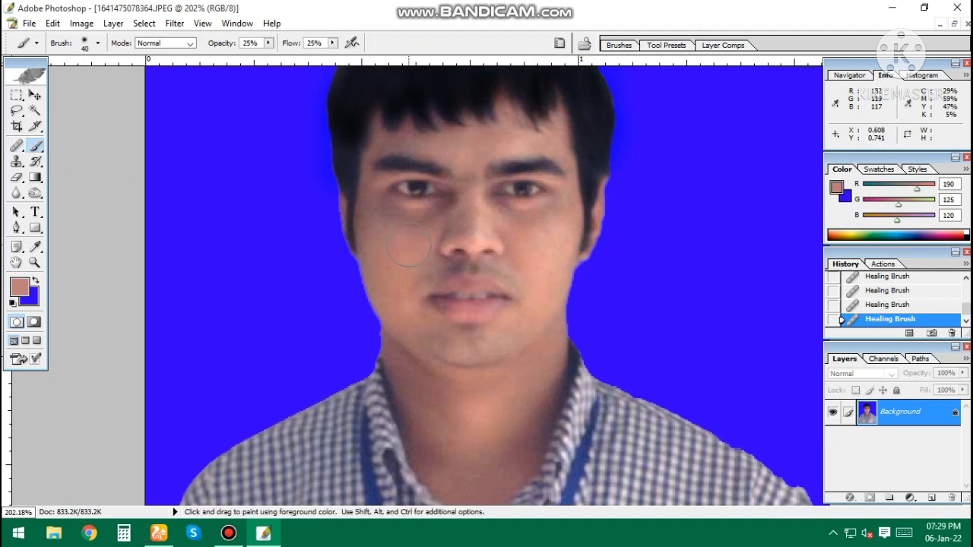
pyautogui.click(371, 250)
pyautogui.click(371, 207)
pyautogui.click(394, 272)
pyautogui.click(402, 297)
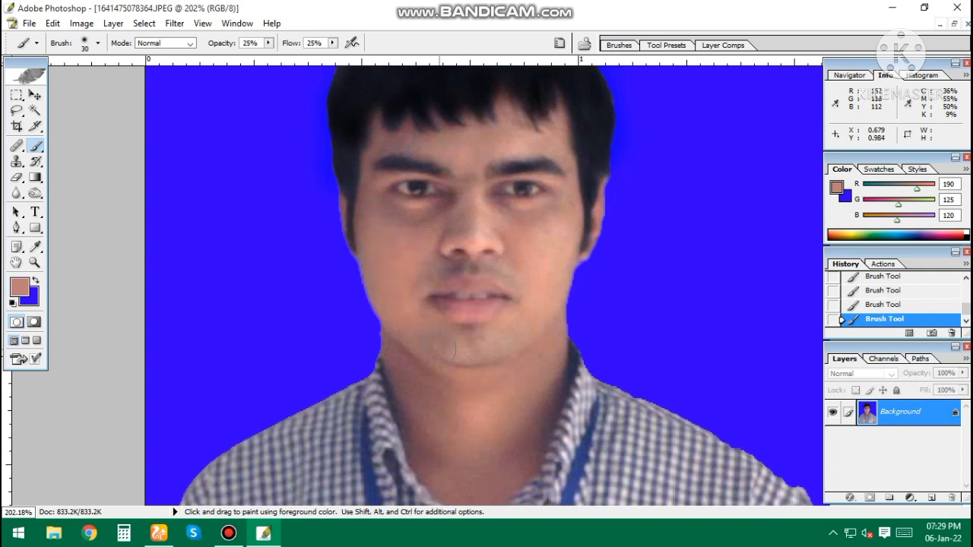
pyautogui.press(']')
pyautogui.press(']')
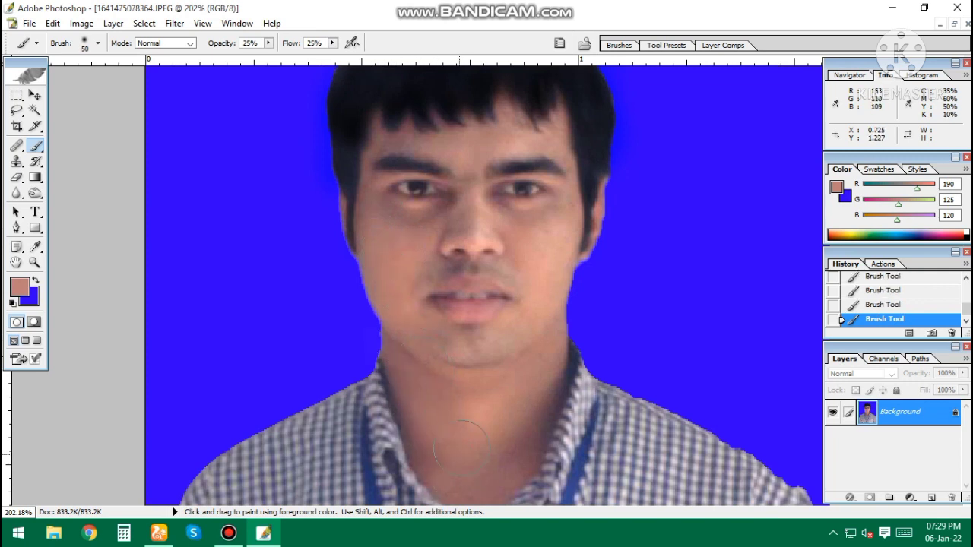
pyautogui.press('[')
pyautogui.press('[')
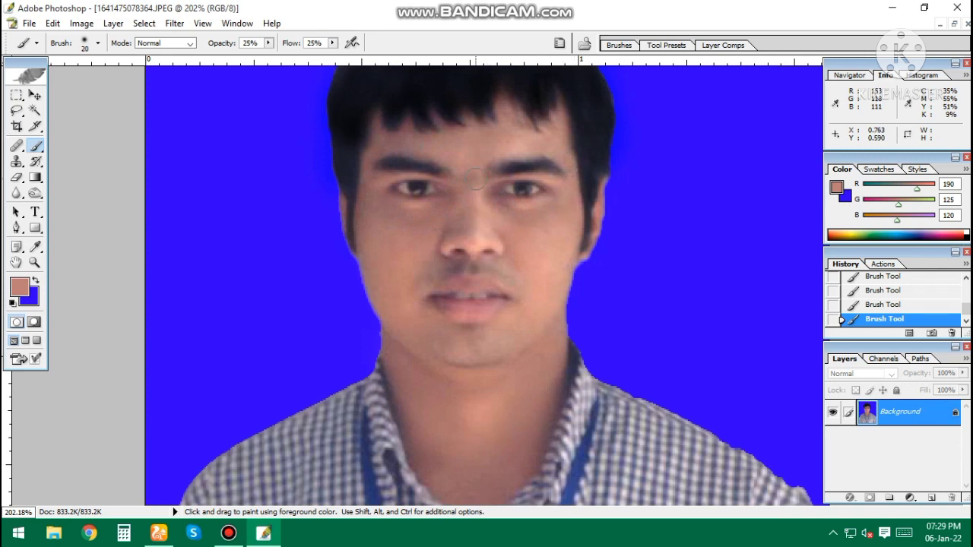
pyautogui.scroll(-1, 471, 192)
pyautogui.scroll(-1, 494, 193)
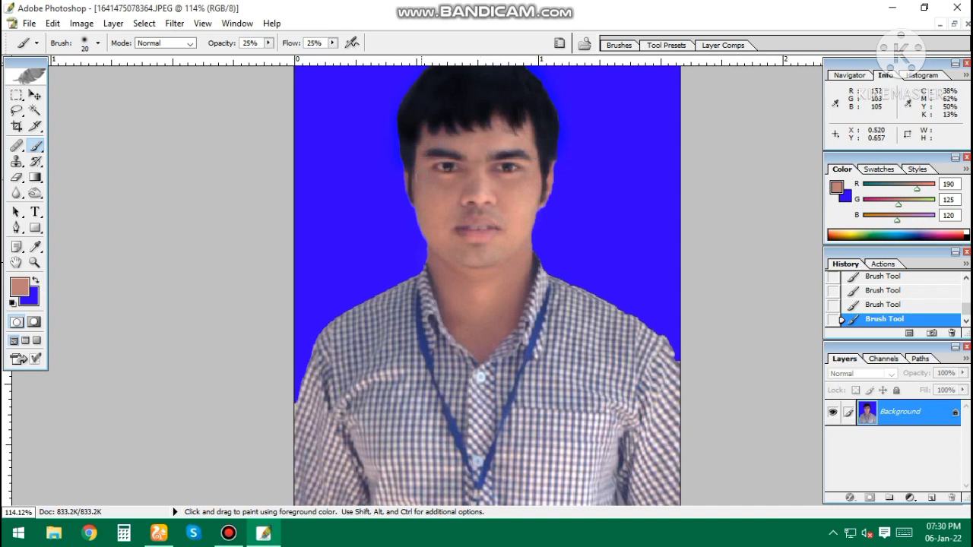
pyautogui.scroll(-1, 532, 209)
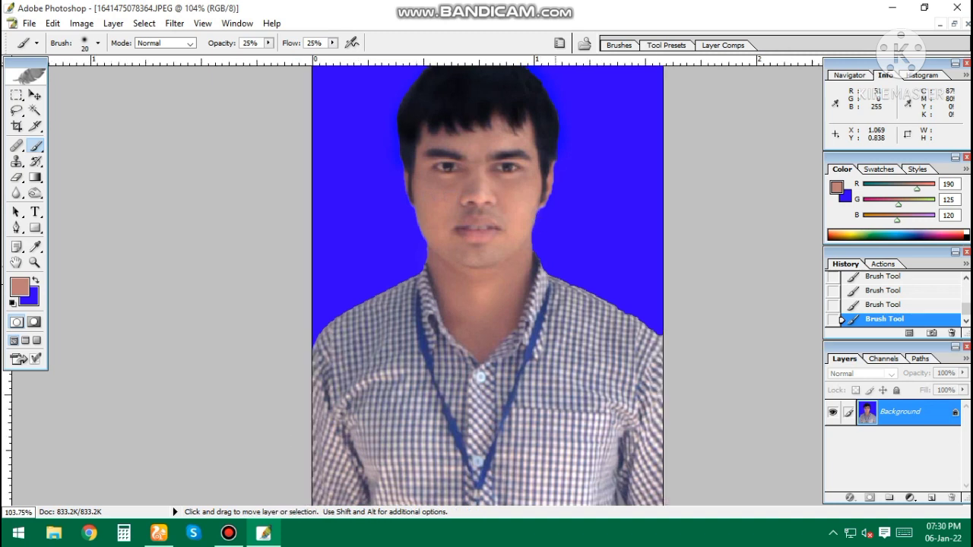
pyautogui.scroll(-2, 517, 250)
pyautogui.scroll(2, 503, 292)
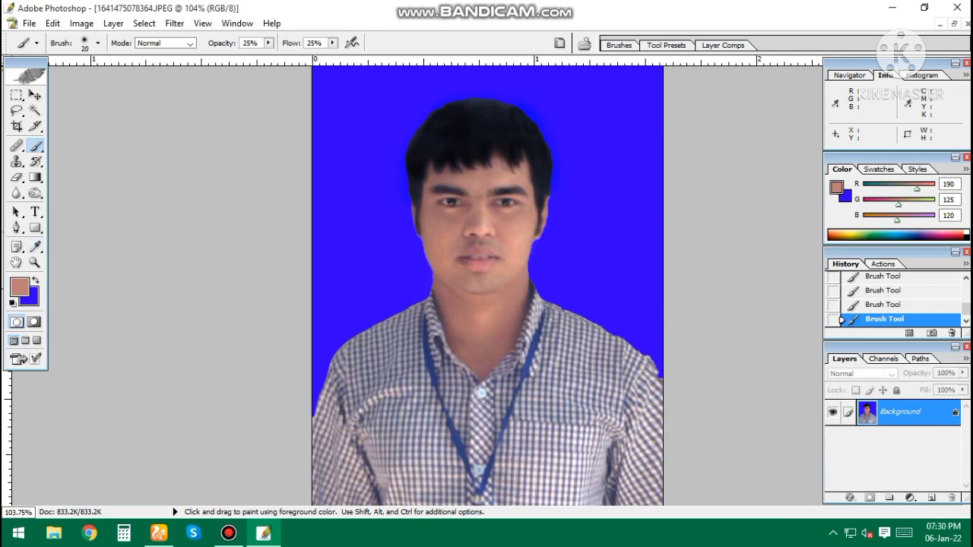
# - Set the foreground colour to light red FF6666
pyautogui.click(19, 286)
pyautogui.click(498, 182)
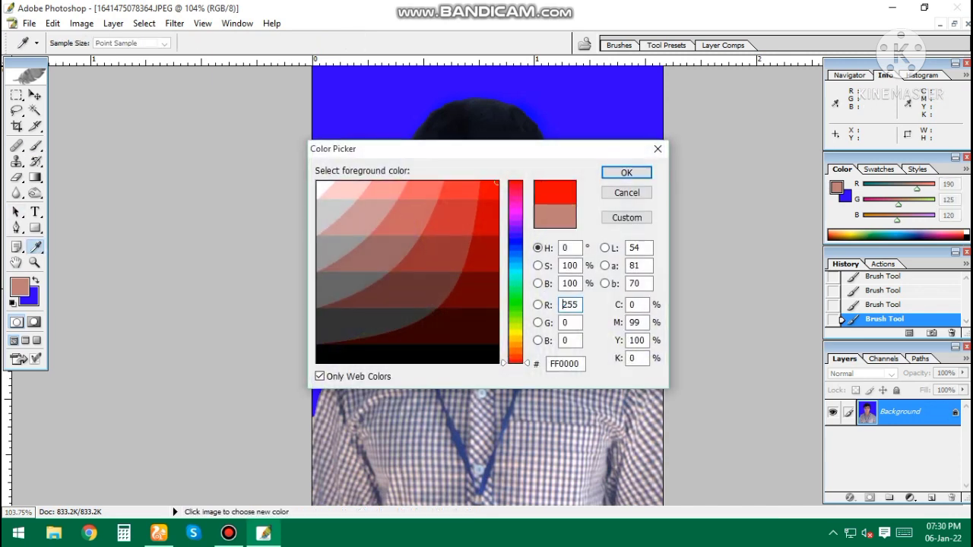
pyautogui.click(422, 186)
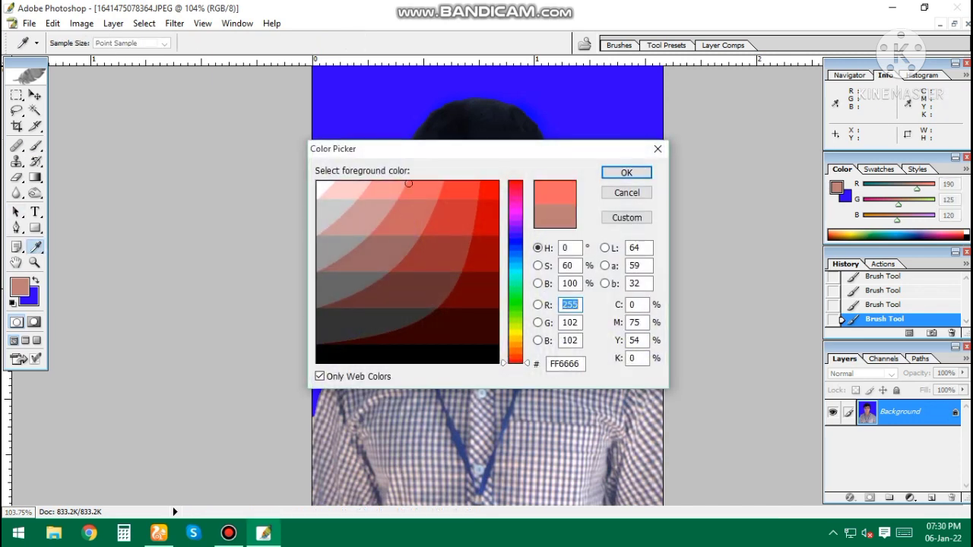
pyautogui.click(626, 172)
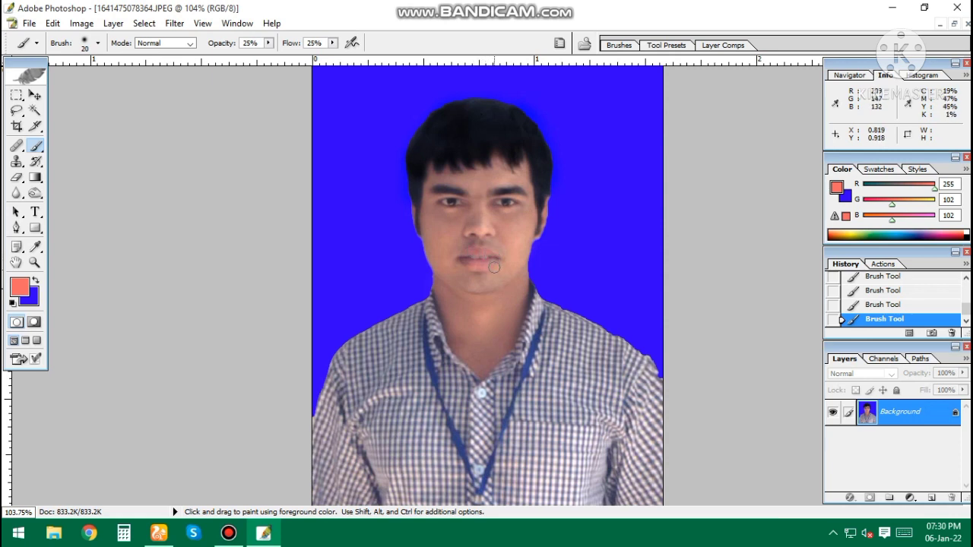
# - Set brush flow to 11% and paint a faint touch-up stroke near the lips
pyautogui.hotkey('ctrl', 'z')
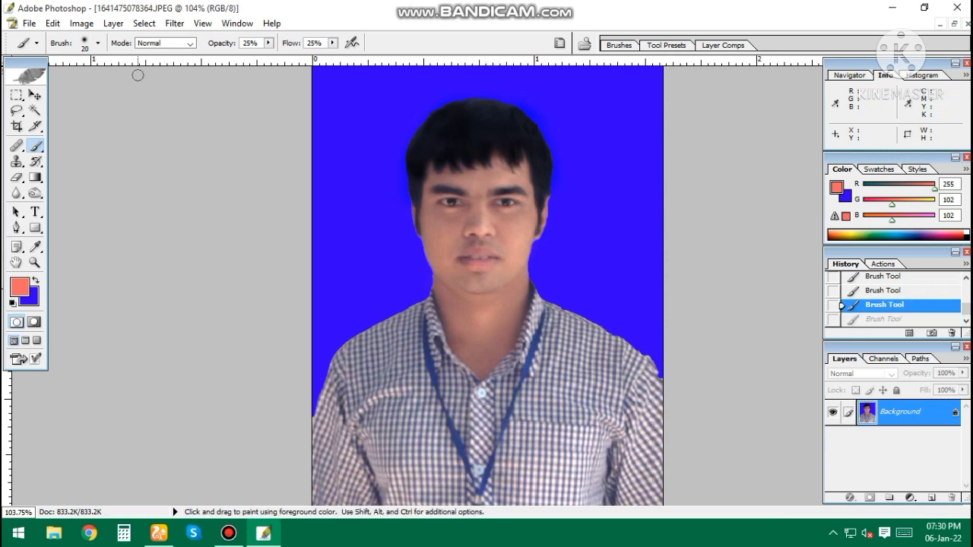
pyautogui.click(268, 43)
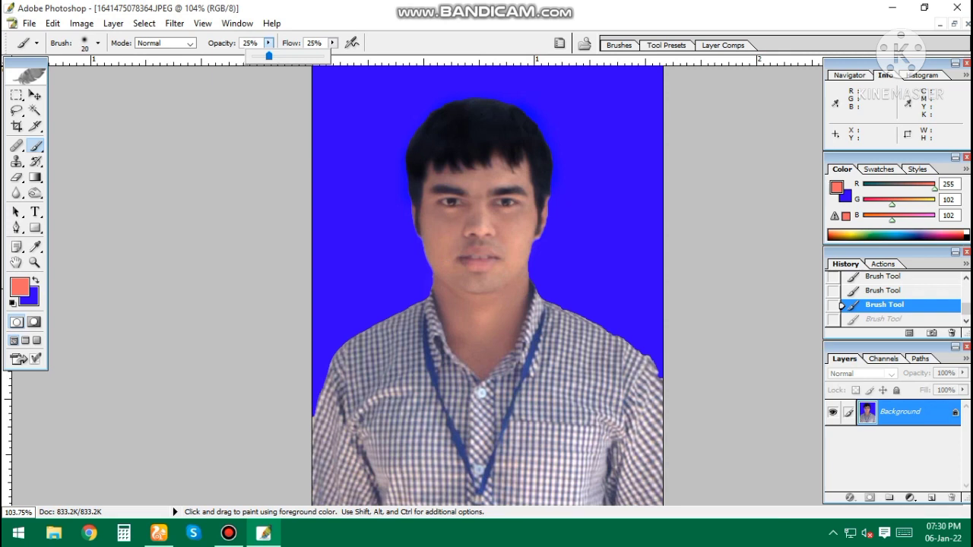
pyautogui.click(332, 43)
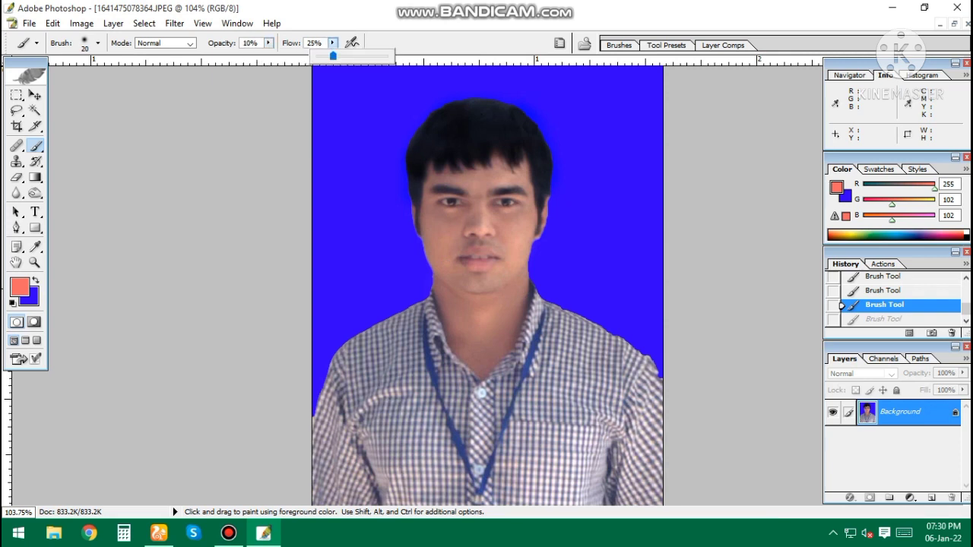
pyautogui.click(485, 60)
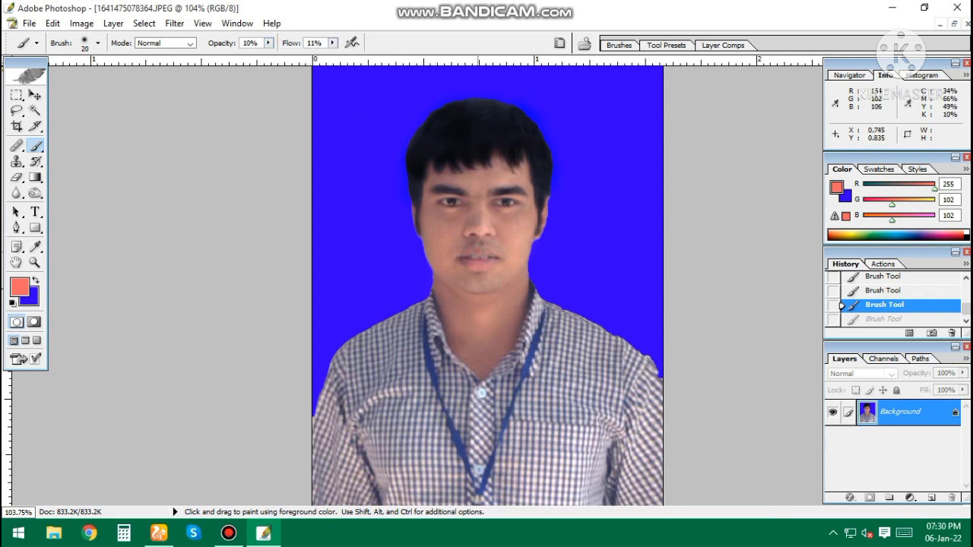
pyautogui.moveTo(488, 257); pyautogui.dragTo(487, 264)
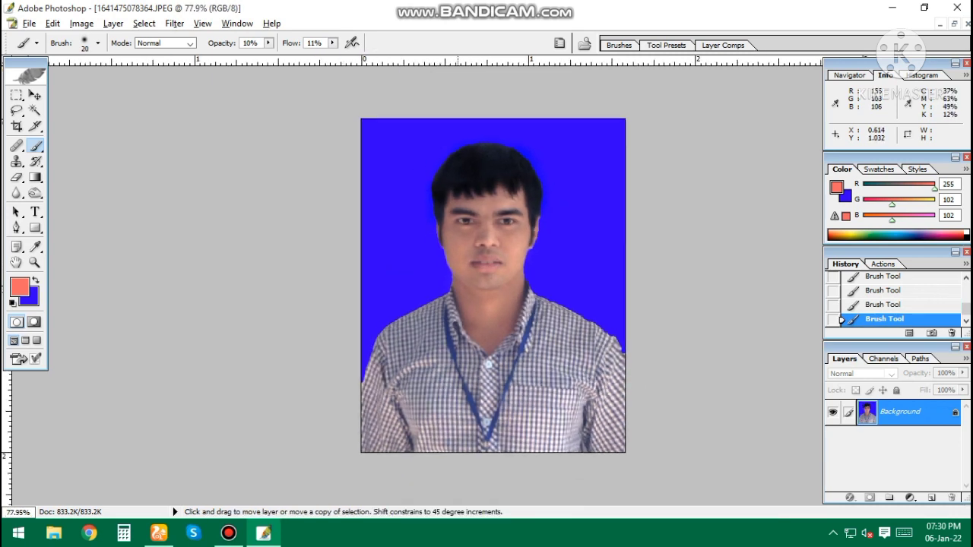
# - Fit the photo in the window and bring up the Color Balance dialog
pyautogui.hotkey('ctrl', '-')
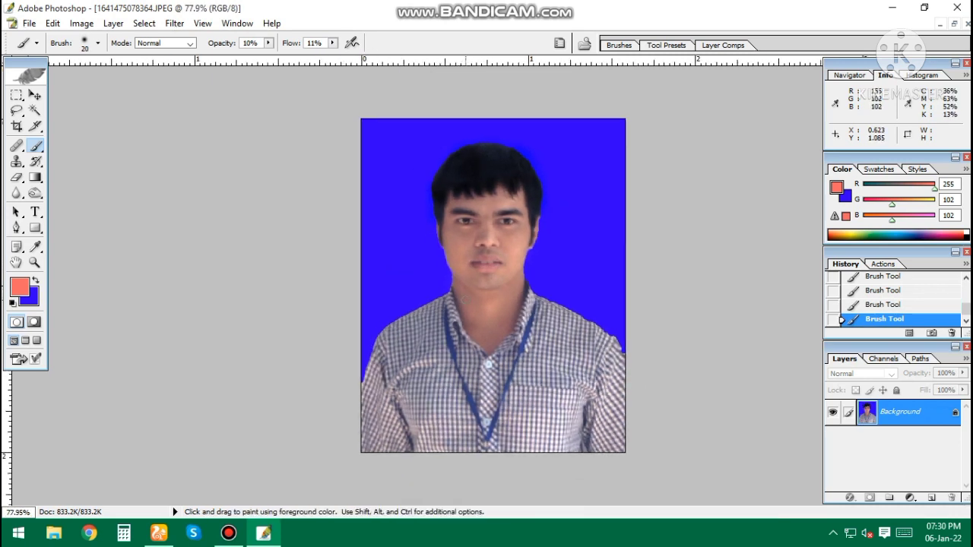
pyautogui.hotkey('ctrl', '0')
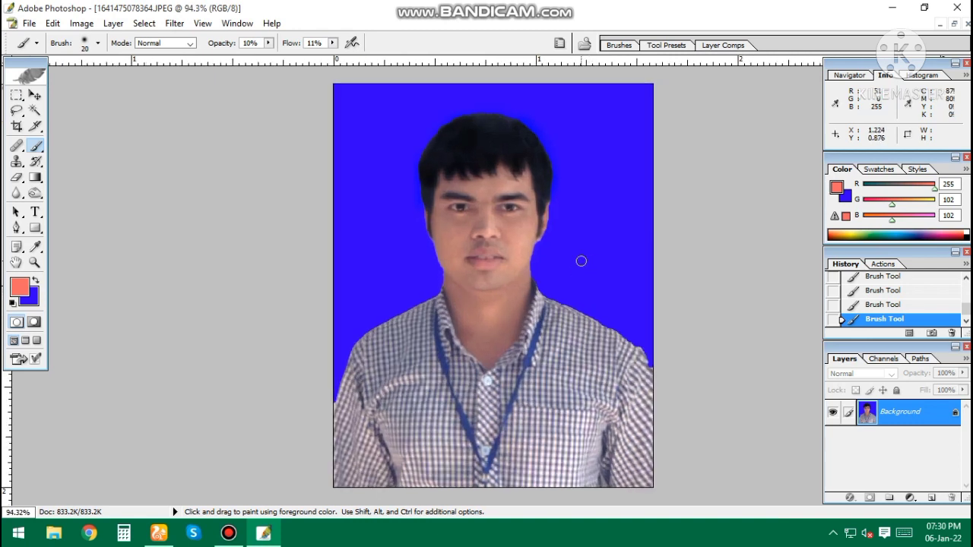
pyautogui.hotkey('alt', 'i')
pyautogui.press('a')
pyautogui.press('c')
pyautogui.press('Escape')
pyautogui.hotkey('ctrl', 'b')
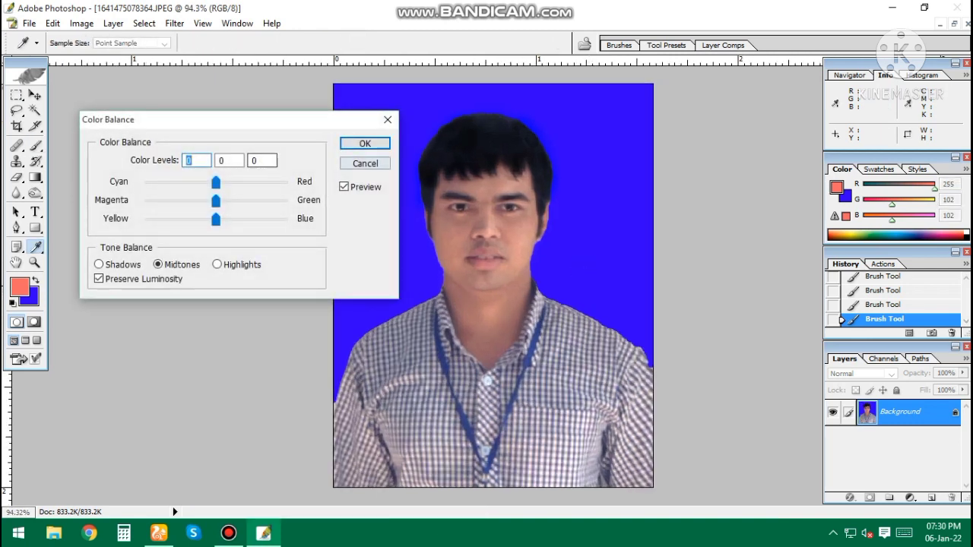
# - Apply a Curves adjustment with the midpoint at 129
pyautogui.press('Escape')
pyautogui.hotkey('ctrl', 'm')
pyautogui.click(152, 192)
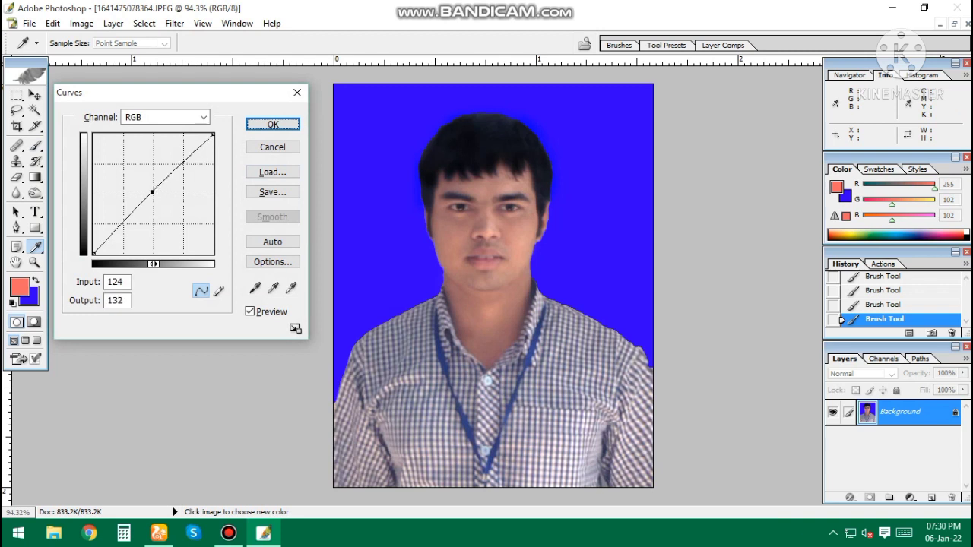
pyautogui.moveTo(152, 192); pyautogui.dragTo(151, 191)
pyautogui.press('Return')
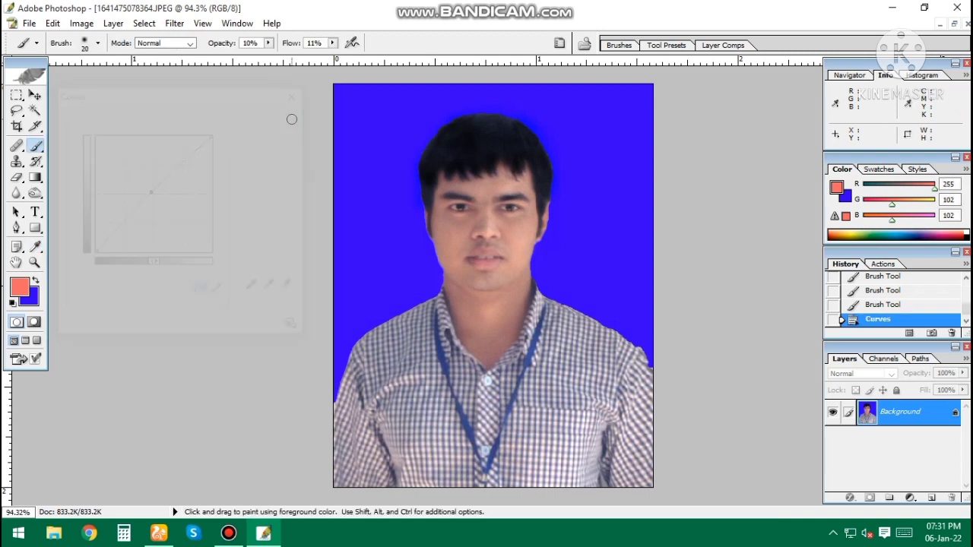
# - Apply Selective Color adjusting Yellows and raising black in Blacks to +4
pyautogui.click(137, 128)
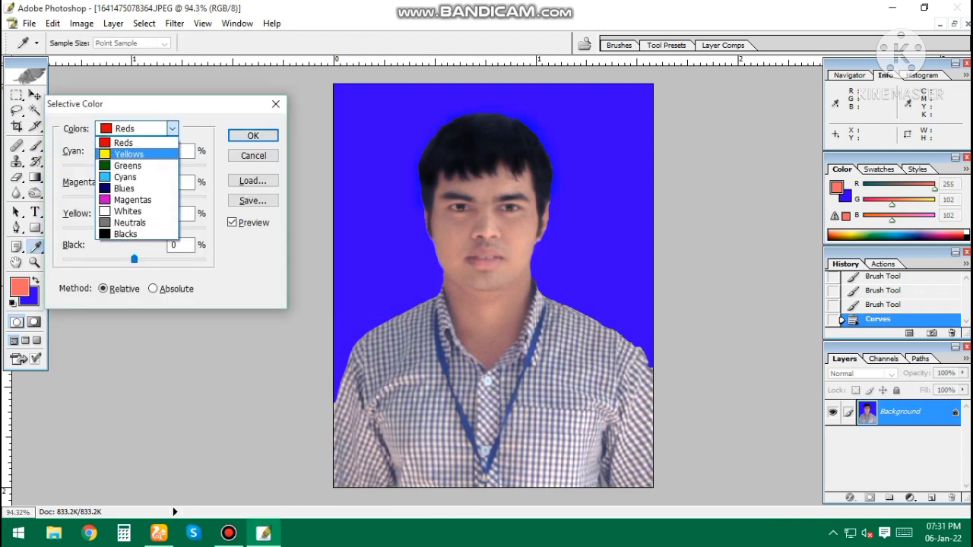
pyautogui.click(130, 150)
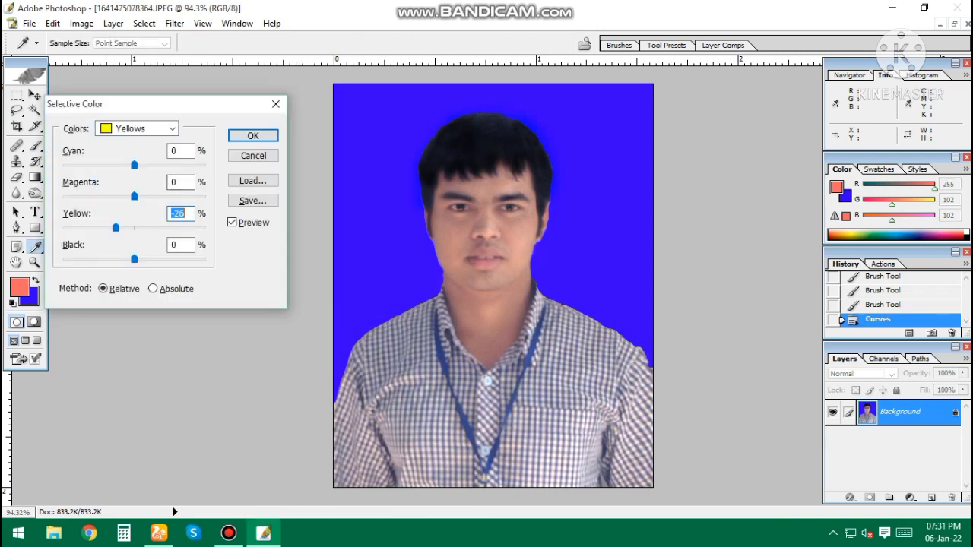
pyautogui.click(253, 135)
pyautogui.click(137, 128)
pyautogui.click(126, 233)
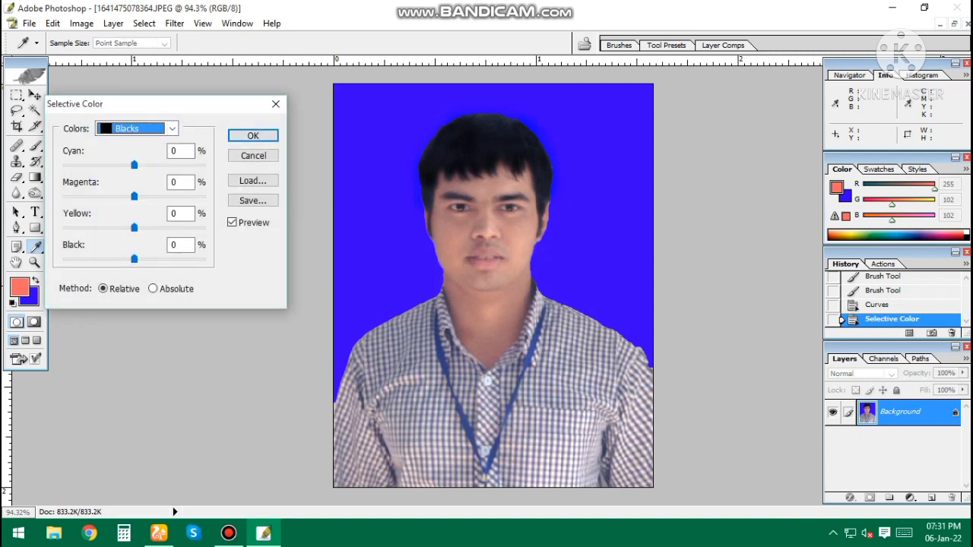
pyautogui.moveTo(134, 259); pyautogui.dragTo(137, 259)
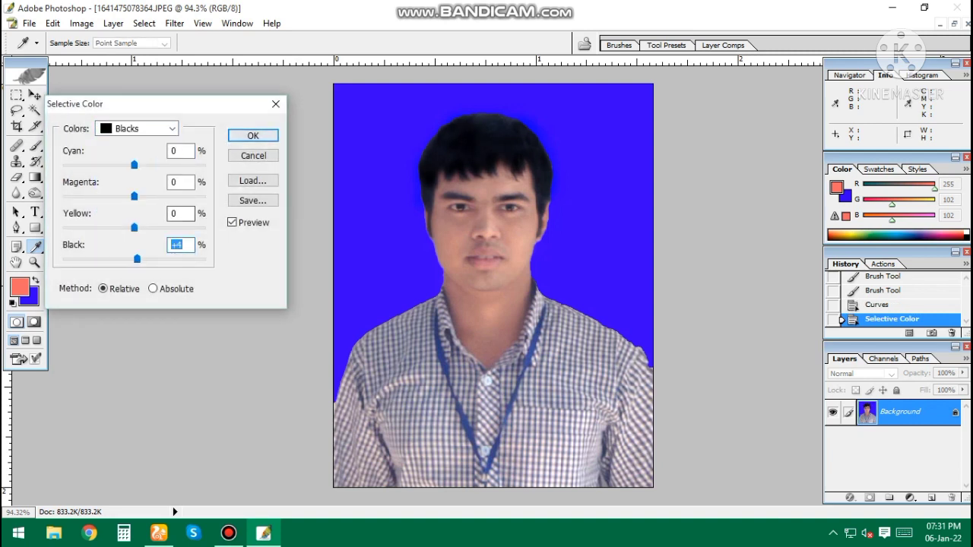
pyautogui.press('Return')
# - Apply Color Balance −7 toward cyan in highlights and Contrast +6
pyautogui.hotkey('ctrl', 'b')
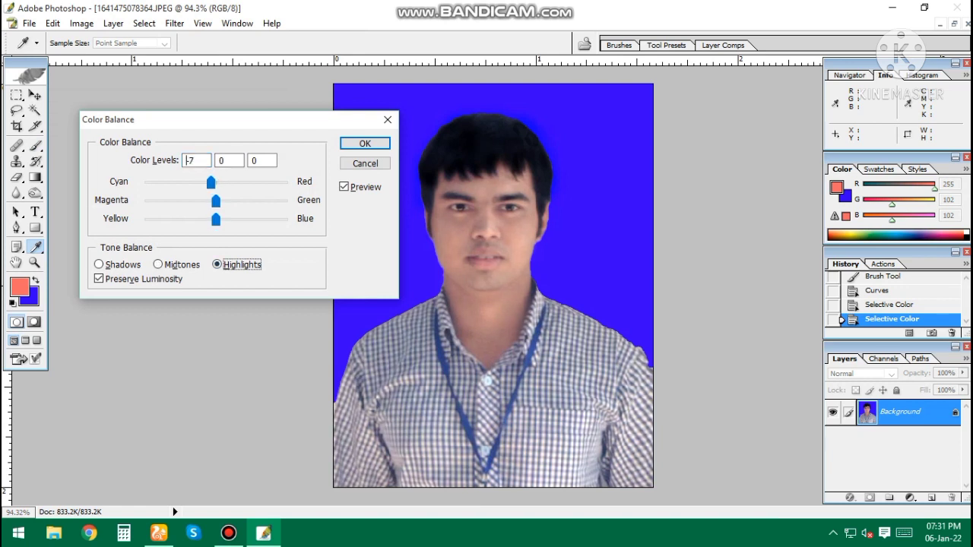
pyautogui.press('Return')
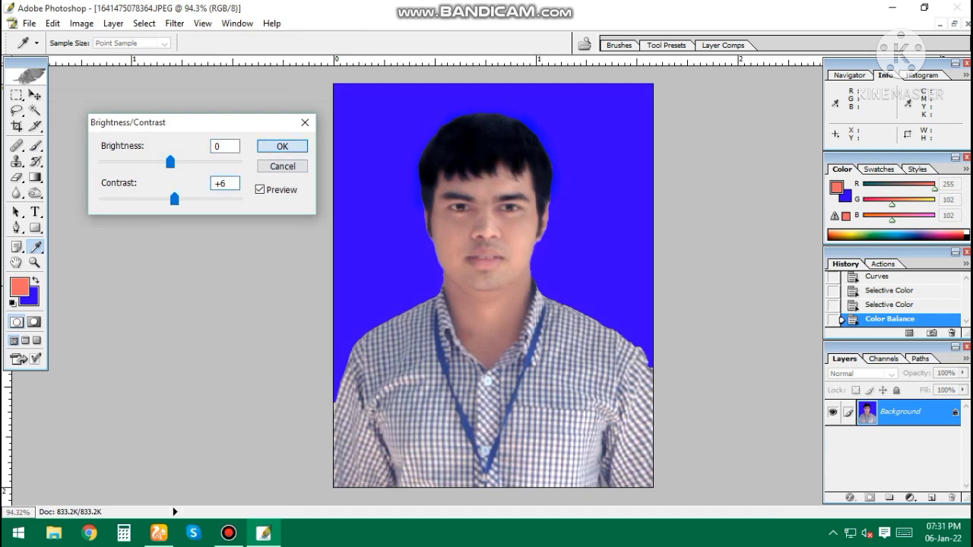
pyautogui.click(281, 146)
# - Reduce yellow in the Yellows range to −8 with Selective Color
pyautogui.hotkey('ctrl', 'alt', 's')
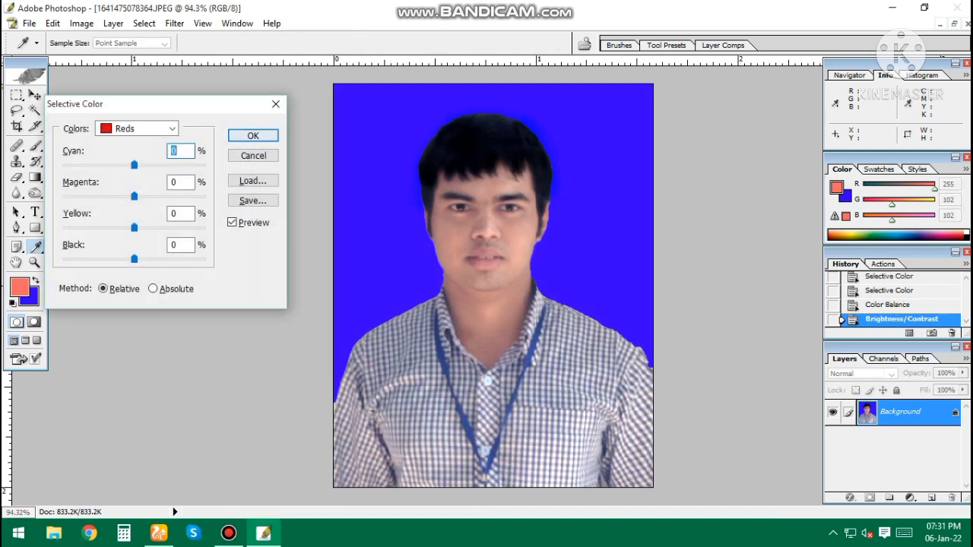
pyautogui.click(137, 128)
pyautogui.click(129, 147)
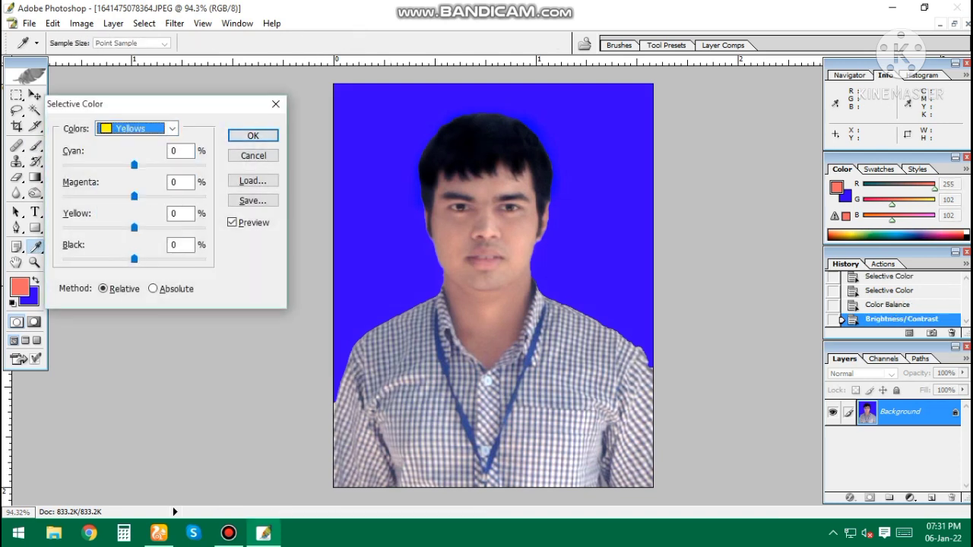
pyautogui.moveTo(135, 227); pyautogui.dragTo(129, 227)
pyautogui.press('Return')
# - Select the blue background with the Magic Wand at tolerance 35
pyautogui.press('b')
pyautogui.hotkey('ctrl', '+')
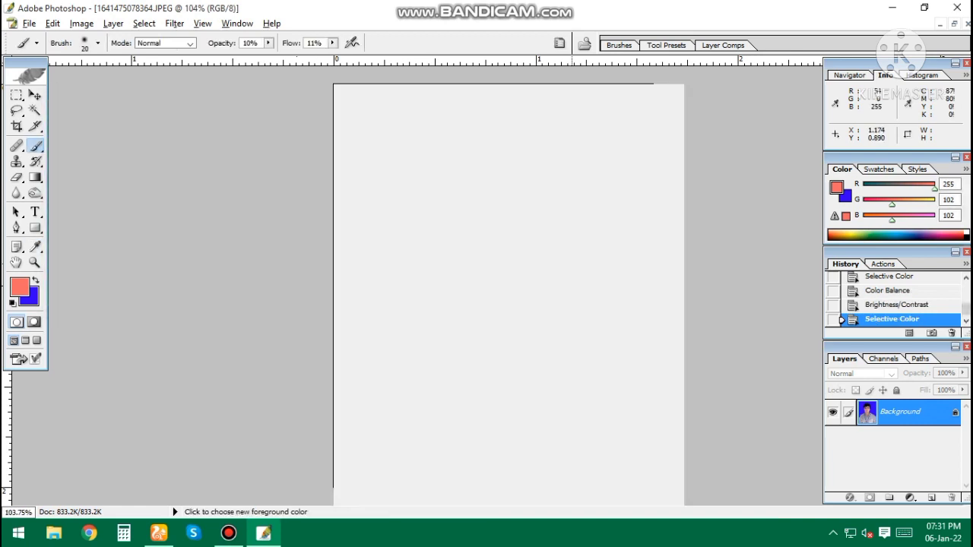
pyautogui.press('w')
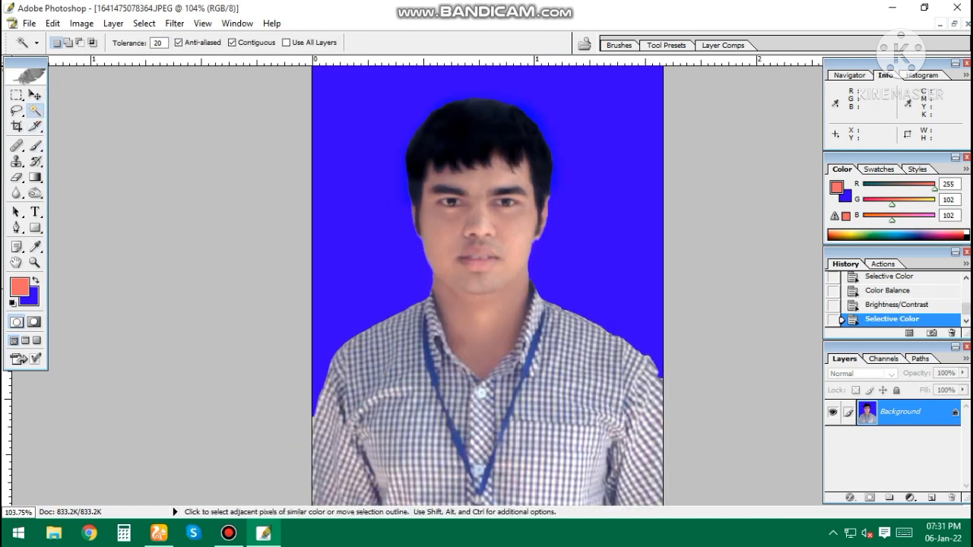
pyautogui.click(357, 190)
pyautogui.keyDown('shift'); pyautogui.click(608, 190); pyautogui.keyUp('shift')
pyautogui.keyDown('shift'); pyautogui.click(577, 266); pyautogui.keyUp('shift')
pyautogui.keyDown('shift'); pyautogui.click(406, 180); pyautogui.keyUp('shift')
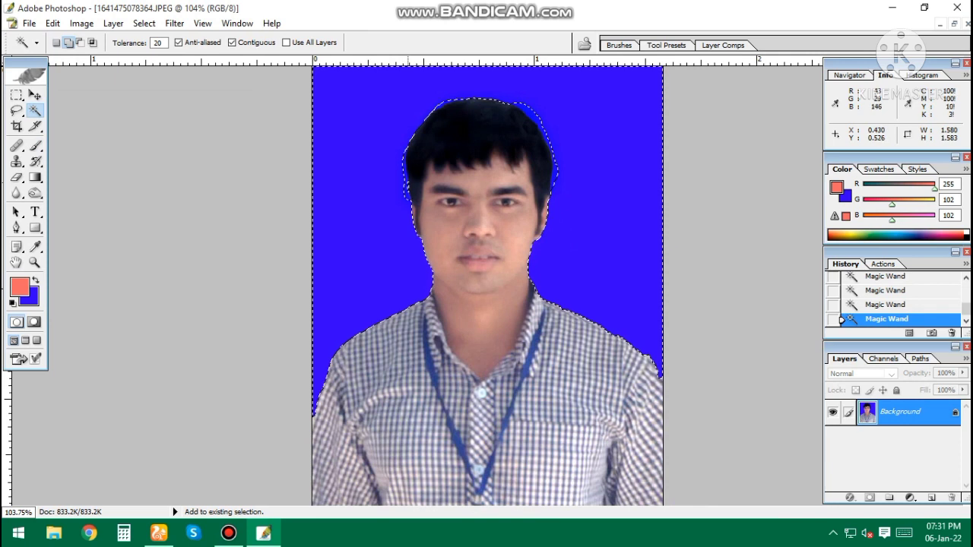
pyautogui.click(157, 43)
pyautogui.write('35')
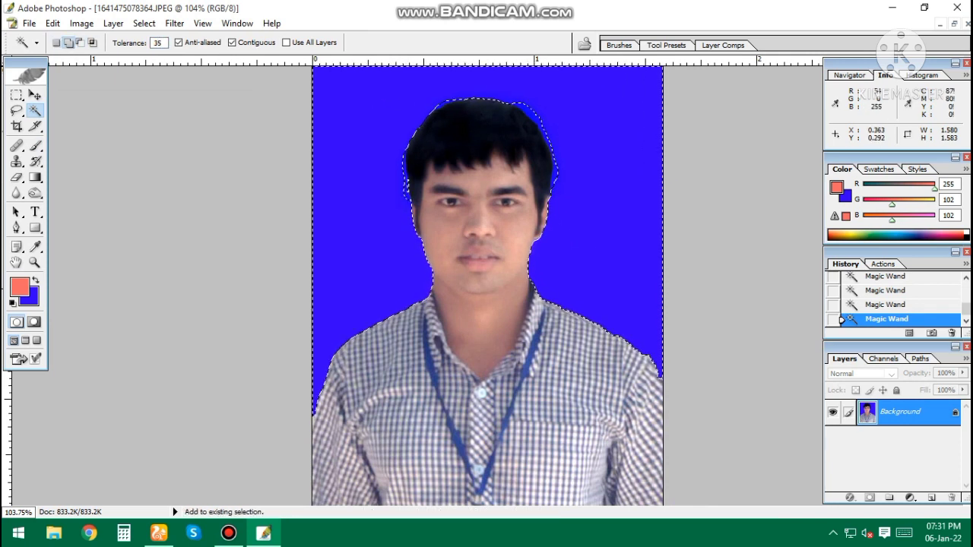
pyautogui.keyDown('shift'); pyautogui.click(478, 133); pyautogui.keyUp('shift')
pyautogui.hotkey('ctrl', 'alt', 'z')
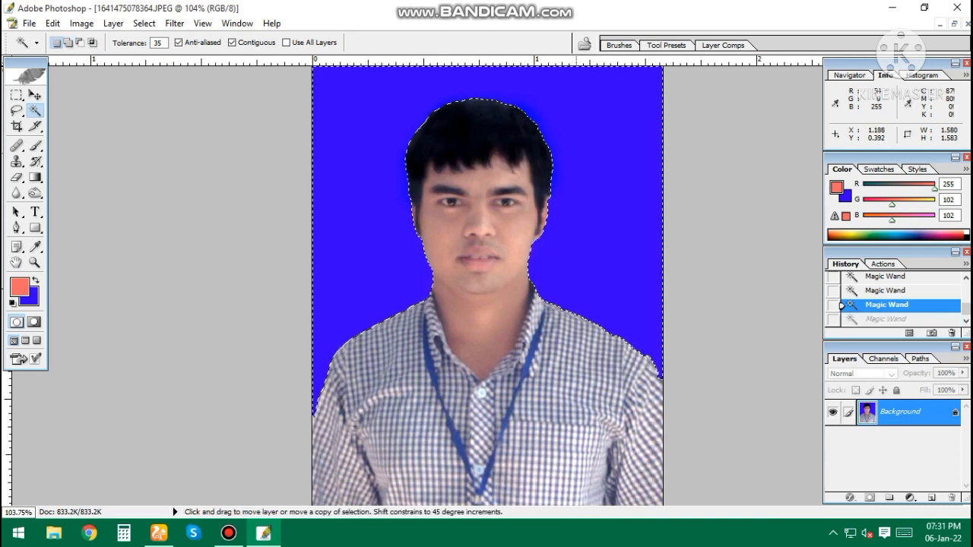
pyautogui.keyDown('shift'); pyautogui.click(565, 310); pyautogui.keyUp('shift')
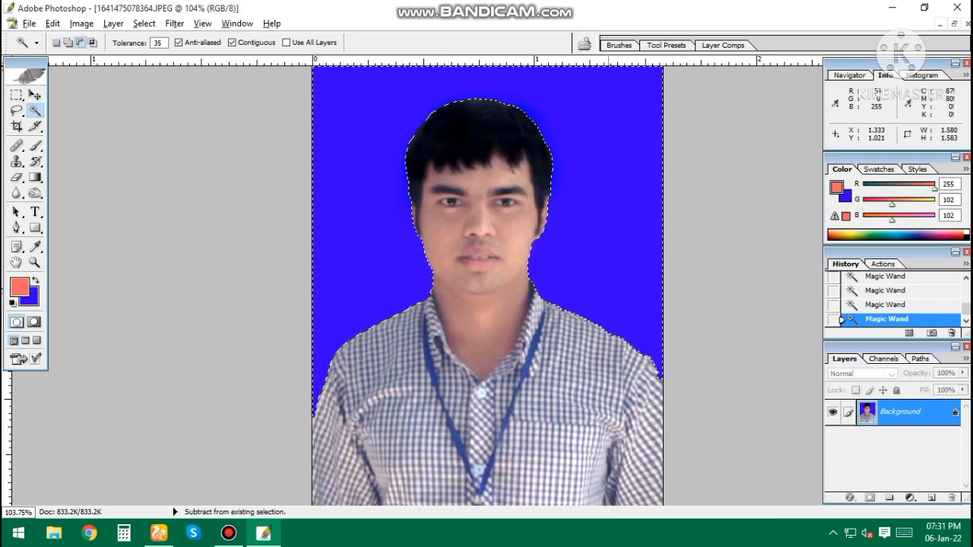
# - Feather the selection, fill the background with blue, and deselect
pyautogui.hotkey('ctrl', 'alt', 'd')
pyautogui.press('Return')
pyautogui.press('Delete')
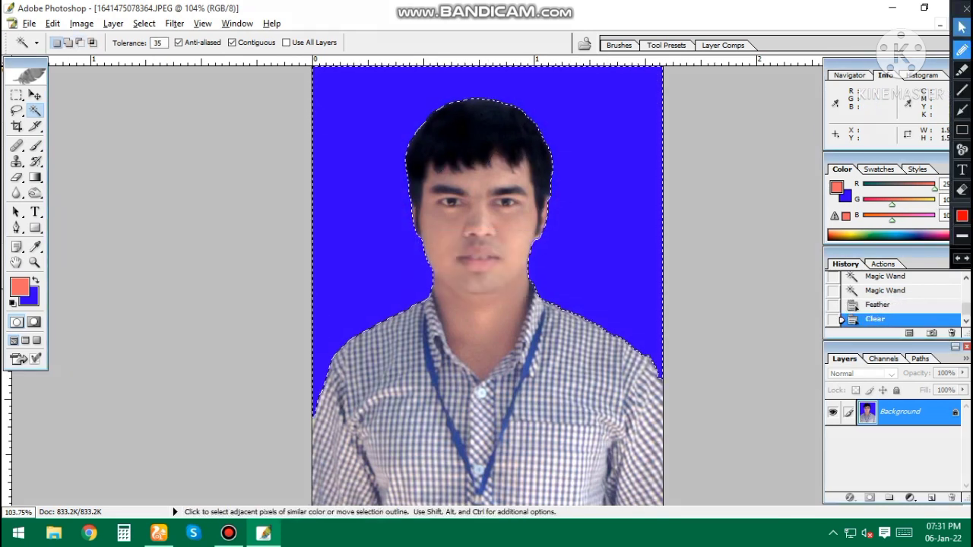
pyautogui.press('Delete')
pyautogui.hotkey('ctrl', 'd')
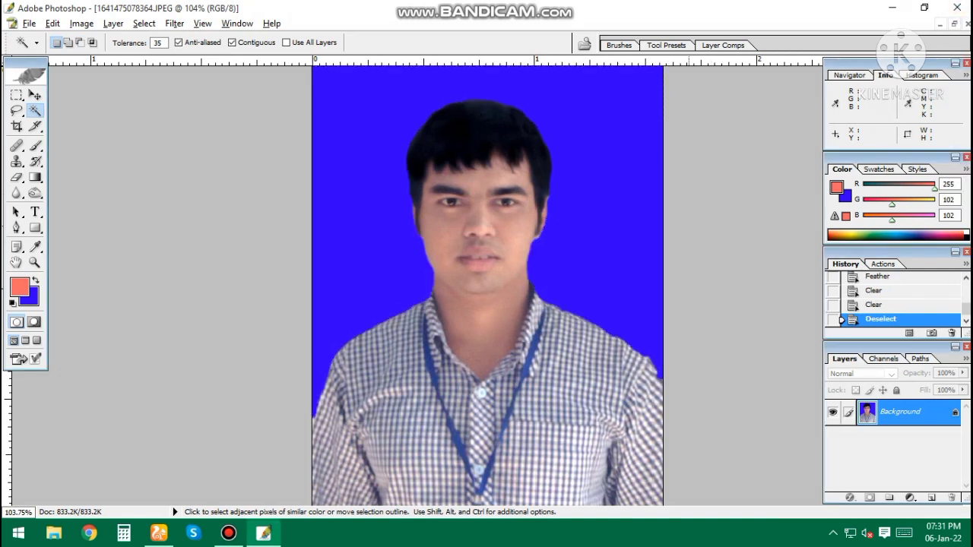
# - Erase along the photo's right edge with a size-100 eraser
pyautogui.click(16, 178)
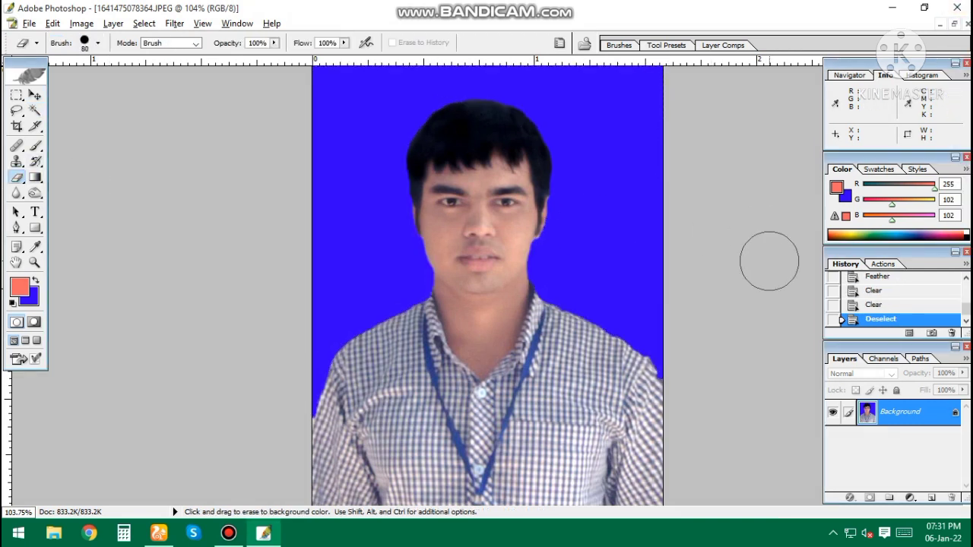
pyautogui.press(']')
pyautogui.press(']')
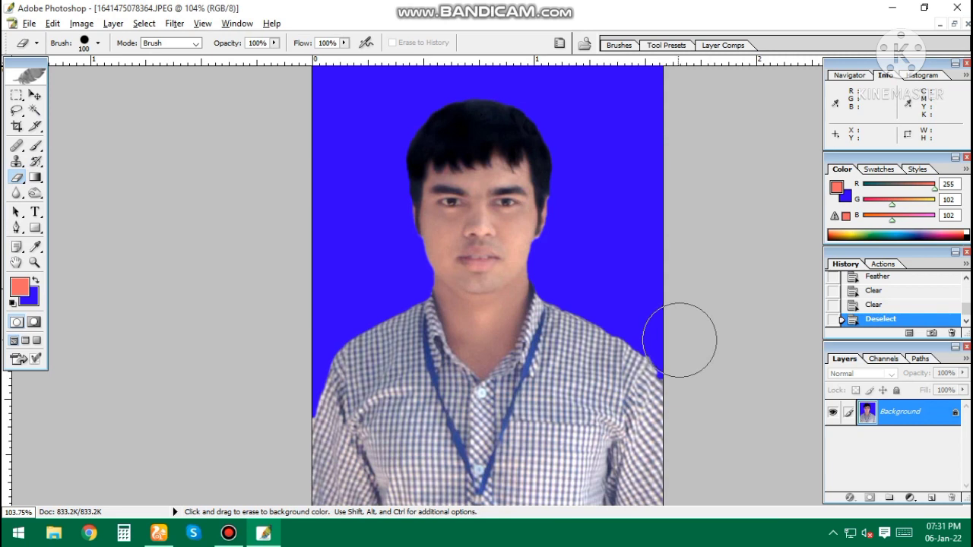
pyautogui.moveTo(677, 341); pyautogui.dragTo(696, 369)
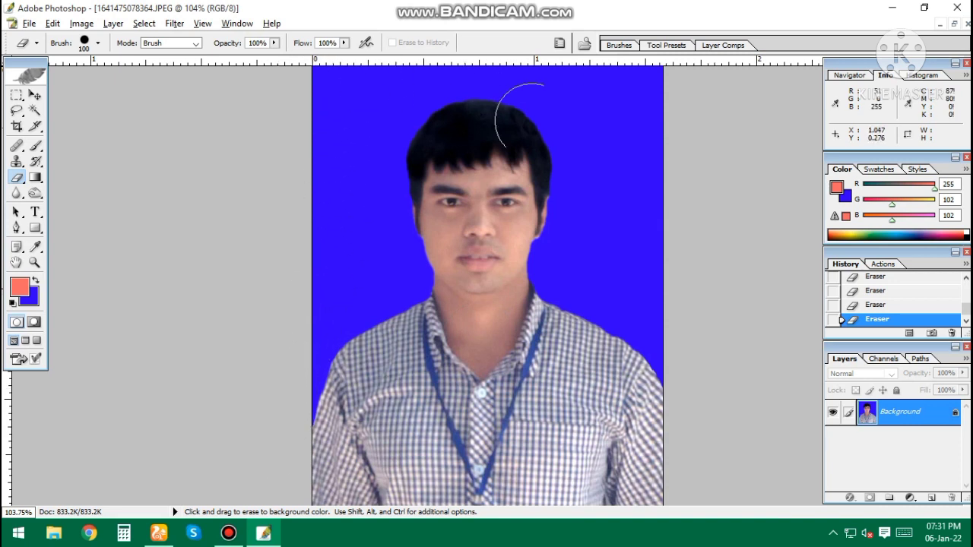
pyautogui.hotkey('ctrl', '-')
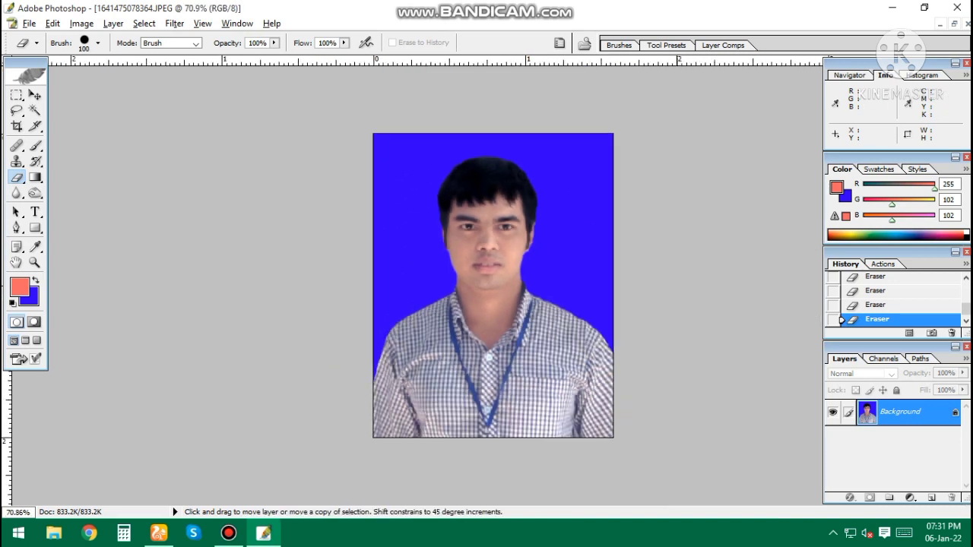
# - Blur the neck and shoulder outline against the background with a size-90 brush
pyautogui.press('r')
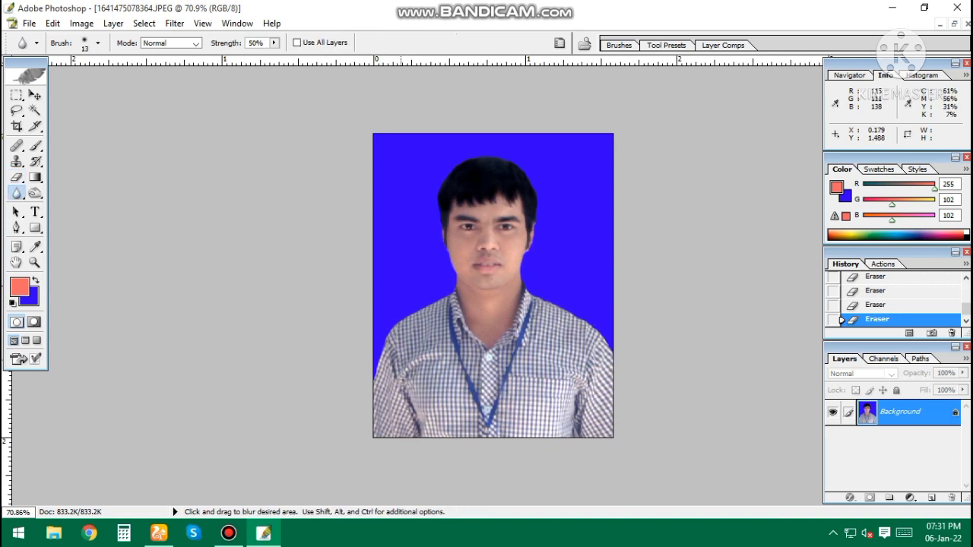
pyautogui.press(']')
pyautogui.press(']')
pyautogui.press(']')
pyautogui.moveTo(365, 372)
pyautogui.mouseDown()
pyautogui.moveTo(445, 275)
pyautogui.moveTo(434, 160)
pyautogui.mouseUp()
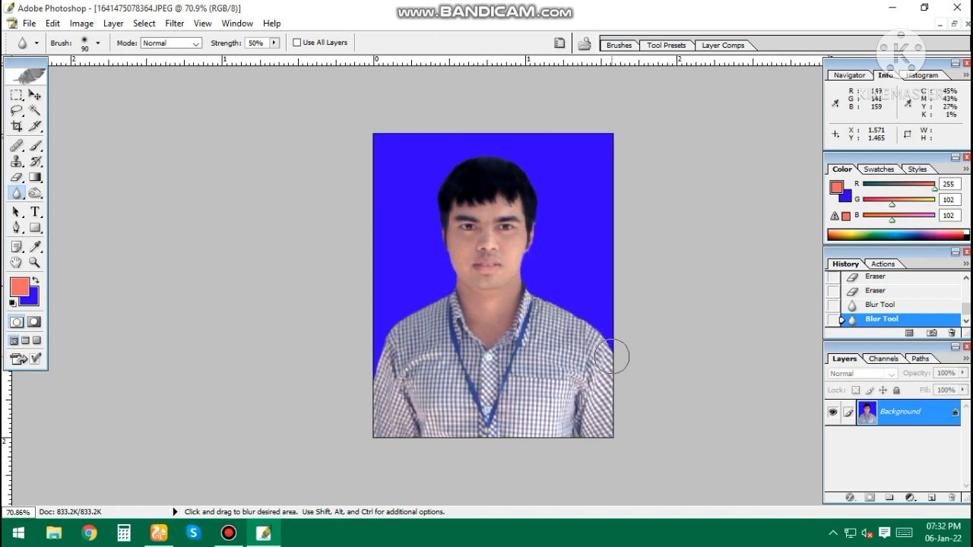
pyautogui.moveTo(613, 338); pyautogui.dragTo(546, 295)
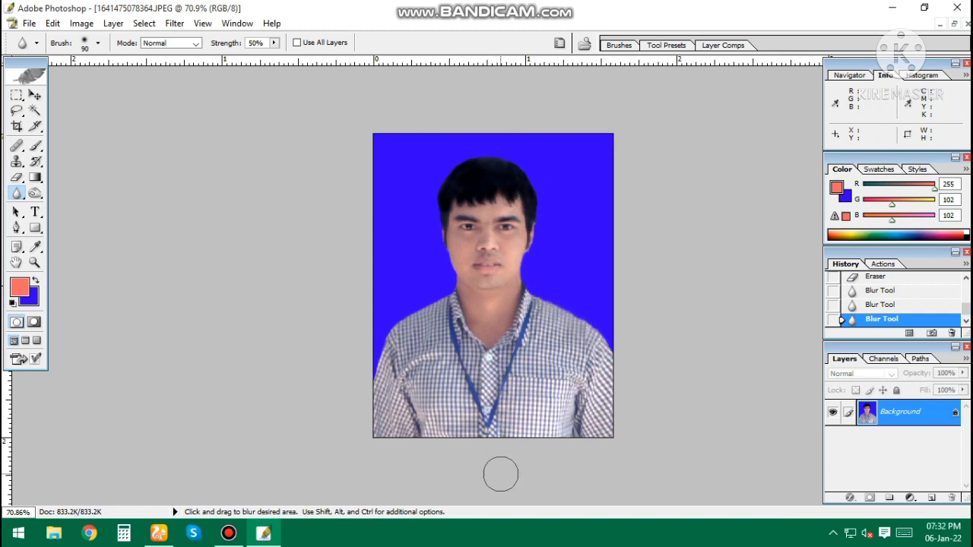
pyautogui.moveTo(581, 323); pyautogui.dragTo(550, 289)
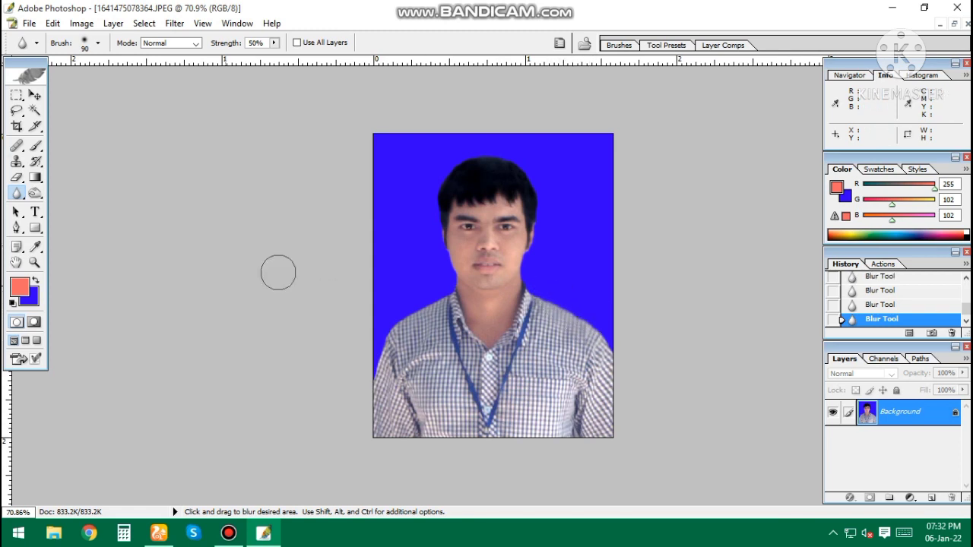
pyautogui.click(17, 126)
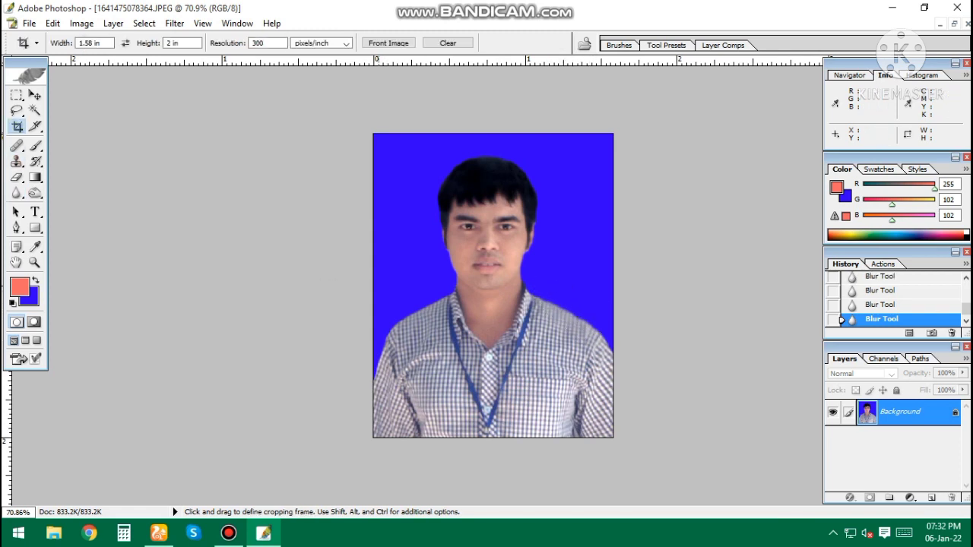
# - Crop the photo with the person centred in the frame
pyautogui.moveTo(373, 134); pyautogui.dragTo(586, 404)
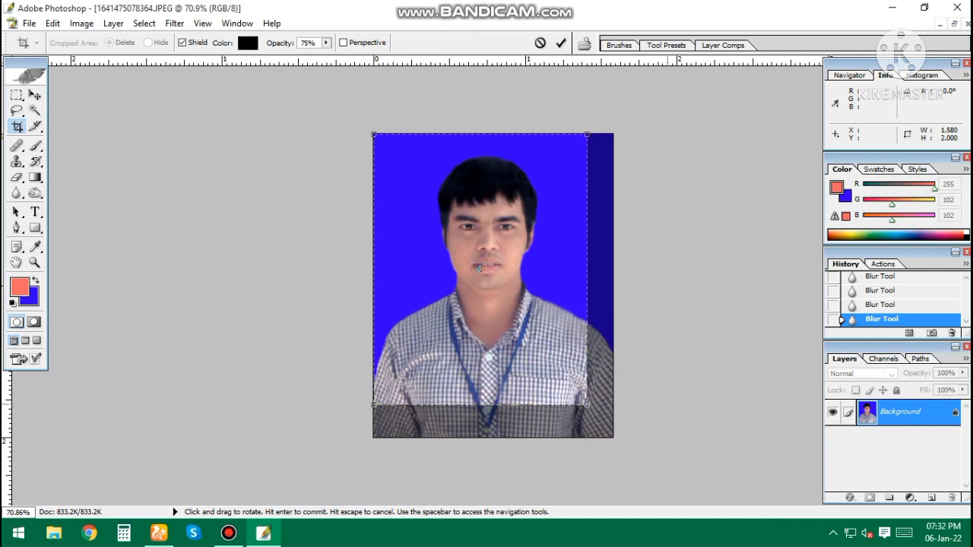
pyautogui.moveTo(480, 268); pyautogui.dragTo(494, 270)
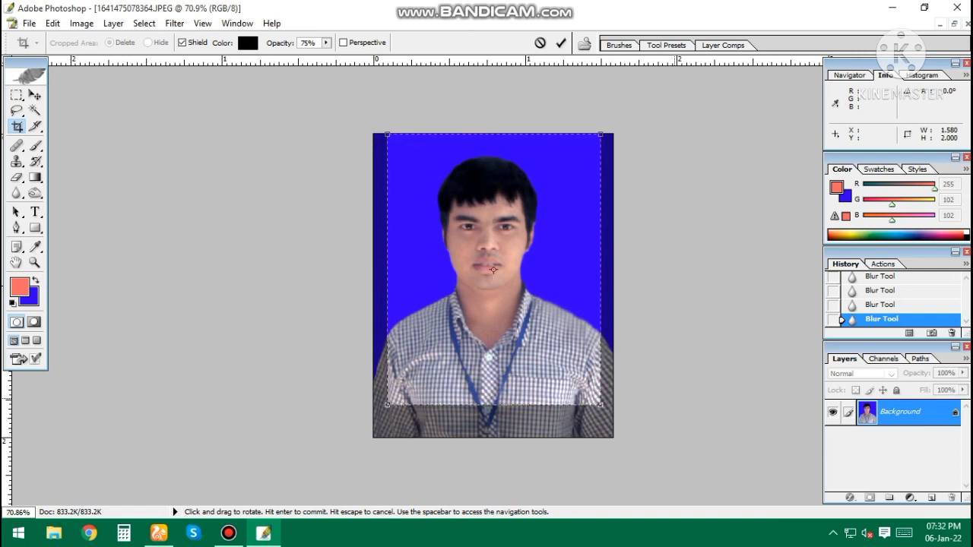
pyautogui.press('Return')
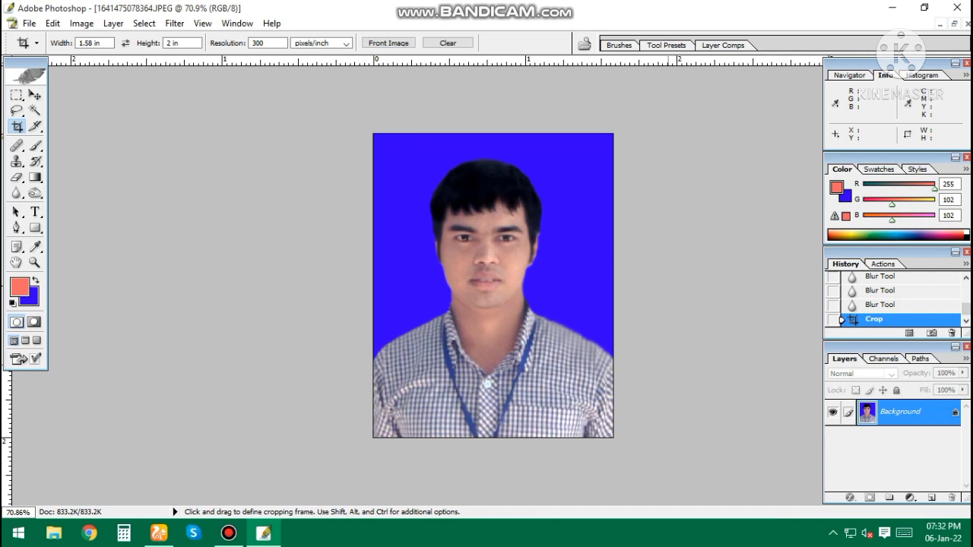
# - Add a .11 inch white border via relative Canvas Size
pyautogui.hotkey('ctrl', 'alt', 'c')
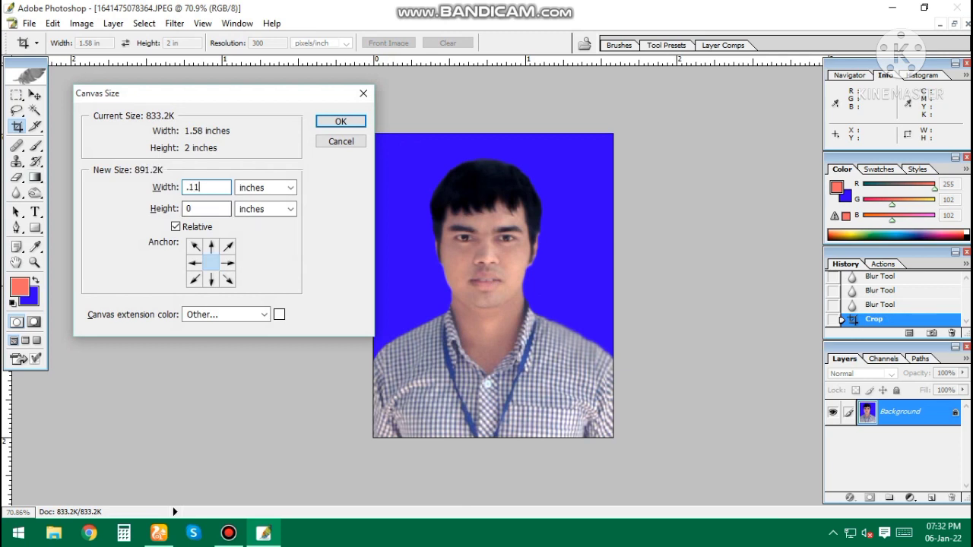
pyautogui.write('.11')
pyautogui.press('Return')
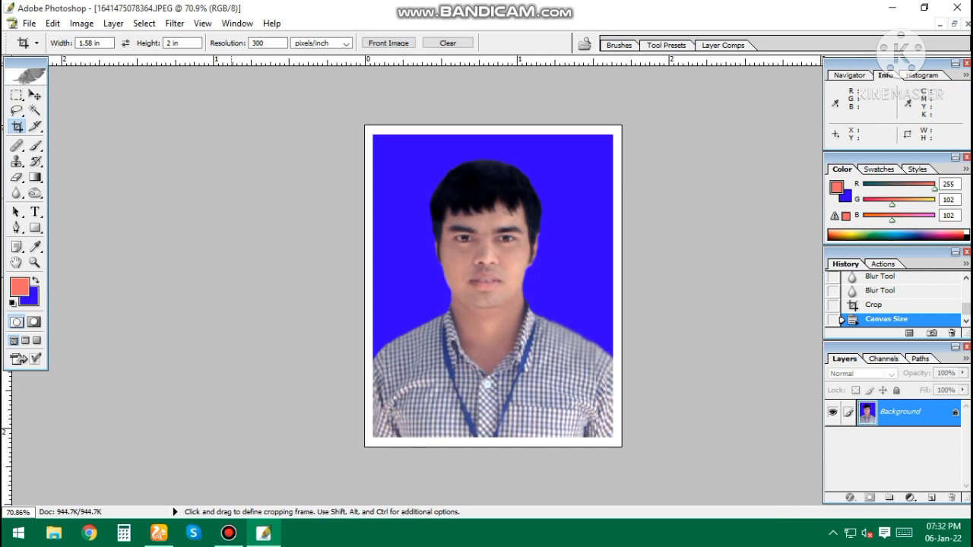
# - Resize the image to 2 inches tall and save it as JPEG
pyautogui.hotkey('ctrl', 'alt', 'i')
pyautogui.press('Tab')
pyautogui.press('Tab')
pyautogui.press('Tab')
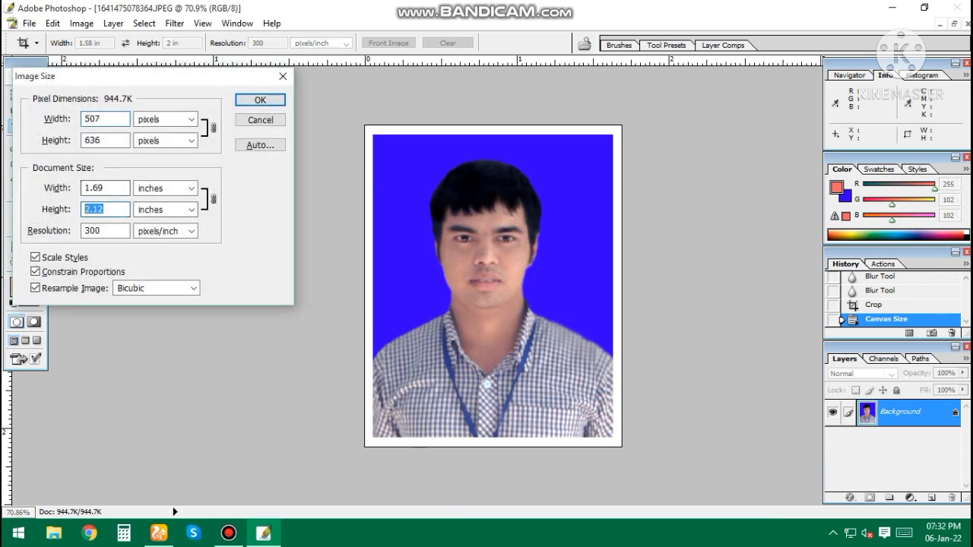
pyautogui.write('2')
pyautogui.press('Return')
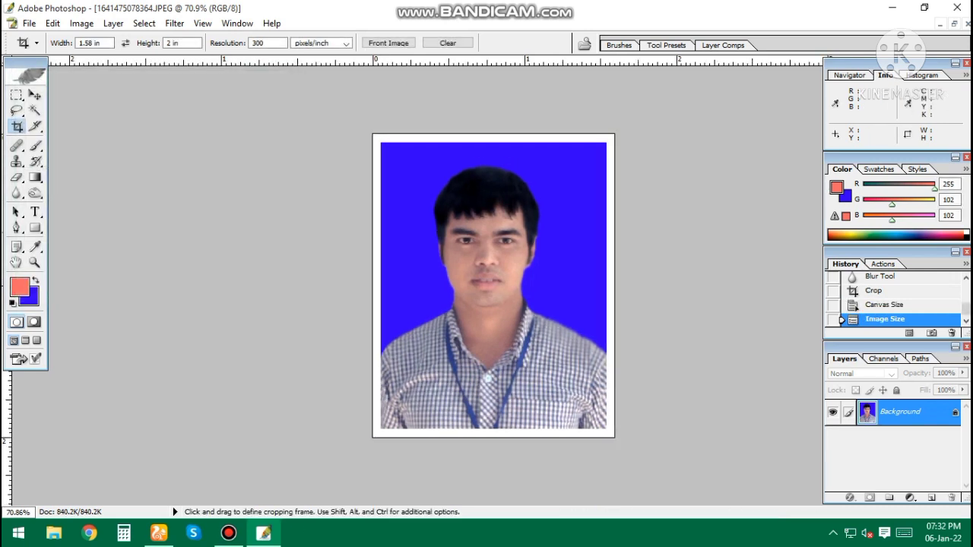
pyautogui.hotkey('ctrl', 's')
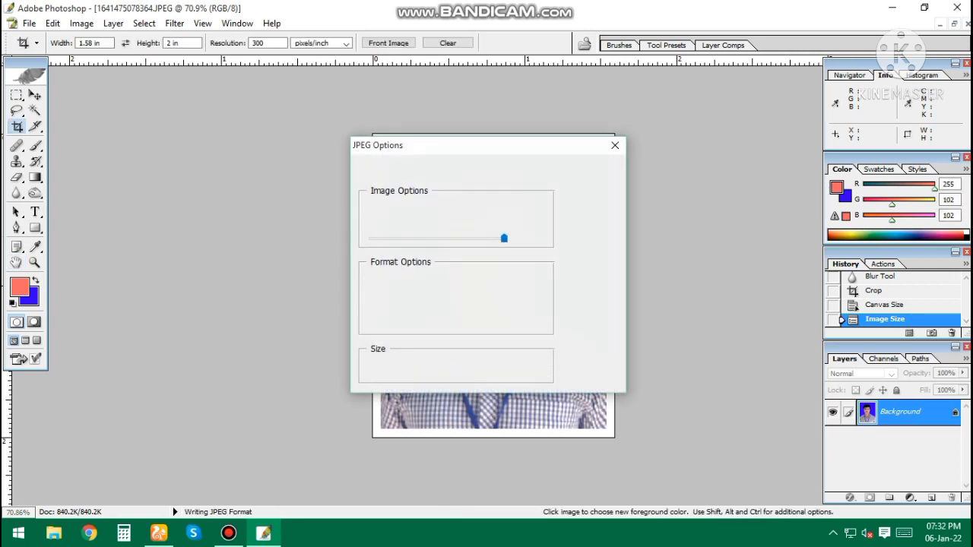
# - Shrink the rotated photo copy to a width of 1 in Image Size
pyautogui.hotkey('ctrl', 'n')
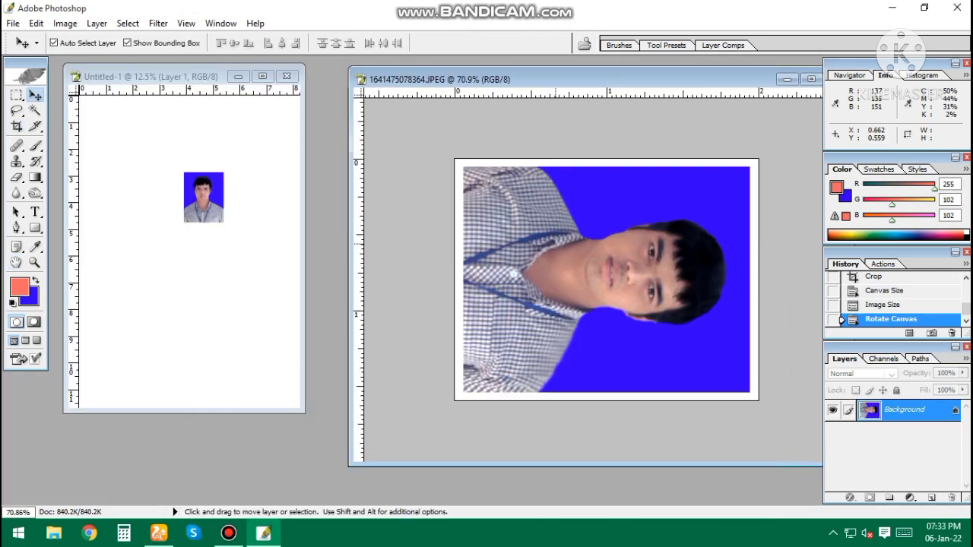
pyautogui.hotkey('ctrl', 'alt', 'i')
pyautogui.press('Tab')
pyautogui.press('Tab')
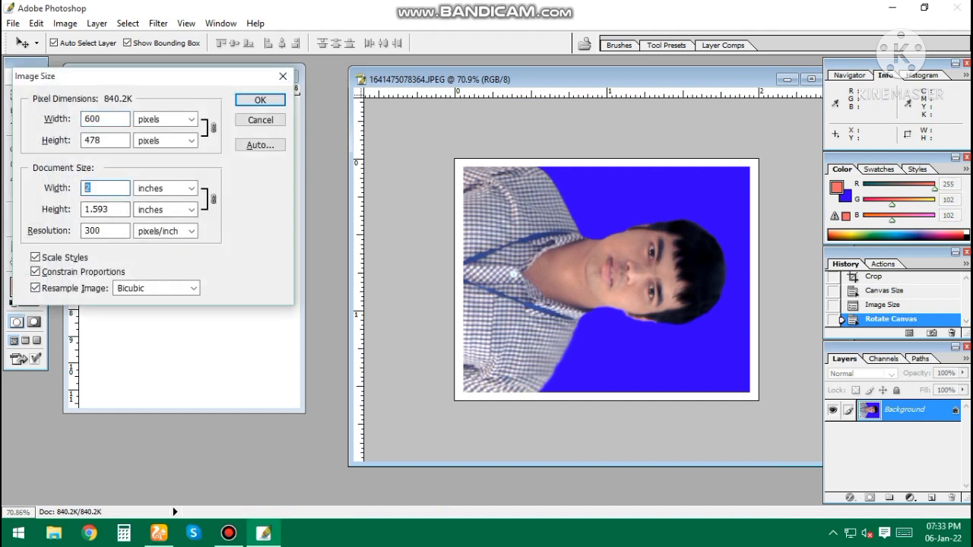
pyautogui.write('1')
pyautogui.press('Return')
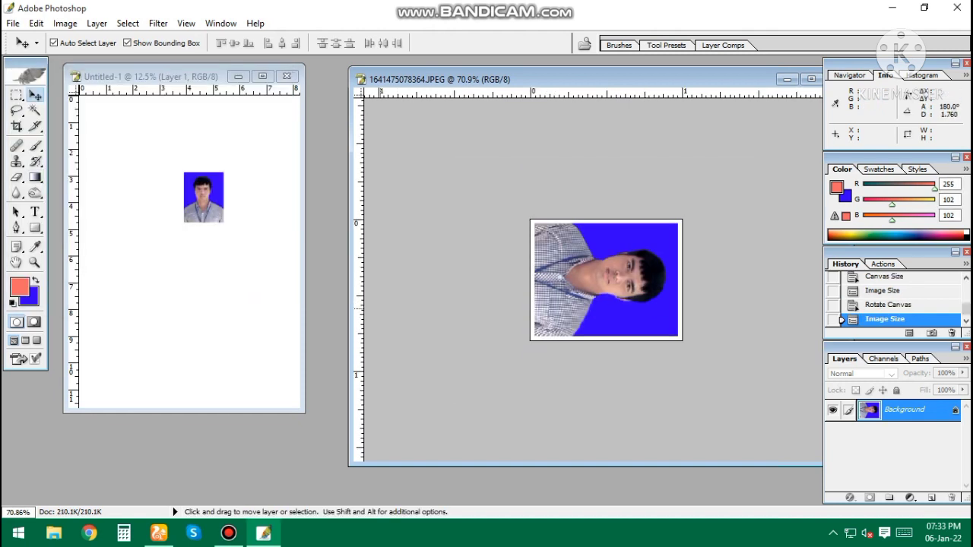
# - Bring both photos into Untitled-1, upright photo top-left and small rotated photo top-right
pyautogui.moveTo(605, 280); pyautogui.dragTo(261, 282)
pyautogui.click(262, 76)
pyautogui.hotkey('ctrl', '+')
pyautogui.click(513, 214)
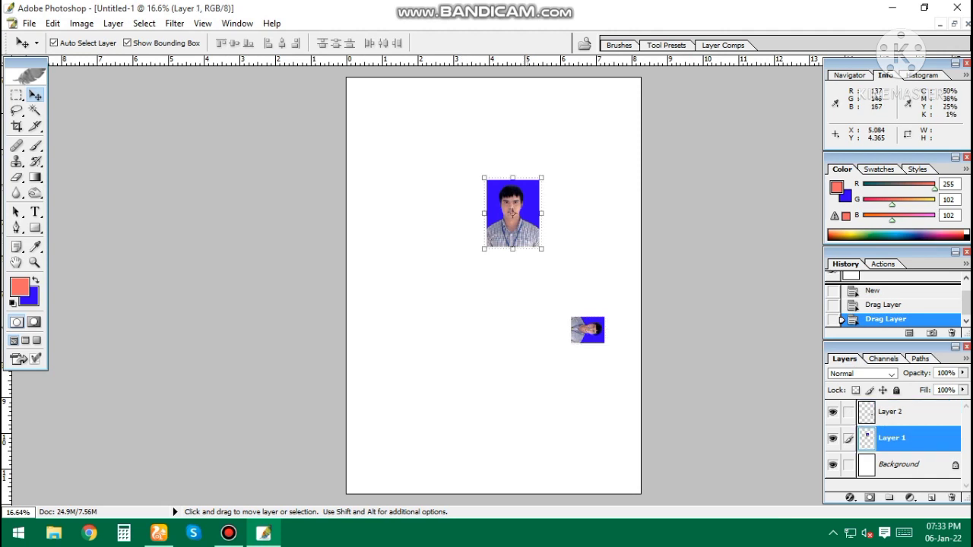
pyautogui.moveTo(513, 215)
pyautogui.mouseDown()
pyautogui.moveTo(374, 113)
pyautogui.moveTo(552, 112)
pyautogui.mouseUp()
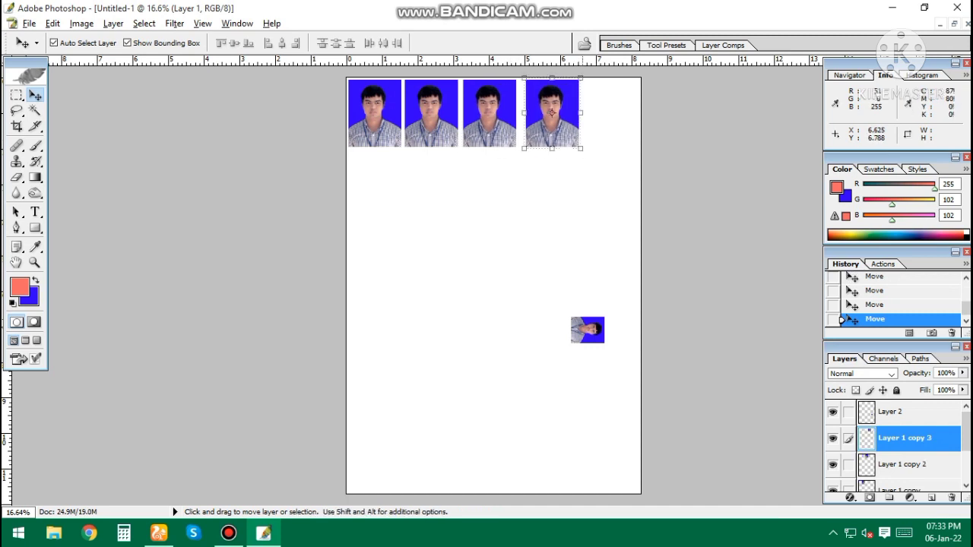
pyautogui.click(588, 329)
pyautogui.moveTo(588, 329)
pyautogui.mouseDown()
pyautogui.moveTo(622, 92)
pyautogui.moveTo(630, 136)
pyautogui.mouseUp()
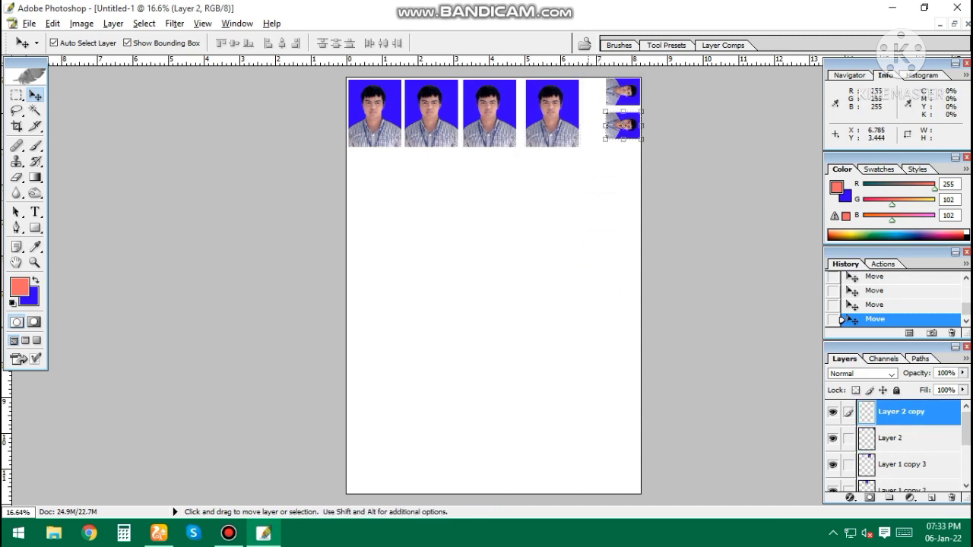
# - Duplicate the small rotated photo below the first and nudge the row's photos into even spacing
pyautogui.click(564, 215)
pyautogui.scroll(2, 405, 113)
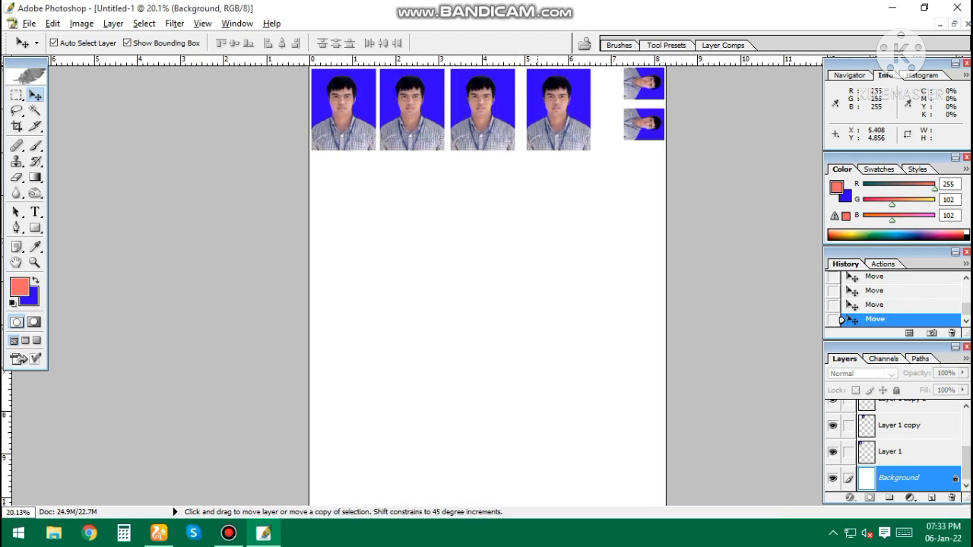
pyautogui.click(404, 113)
pyautogui.press('Right')
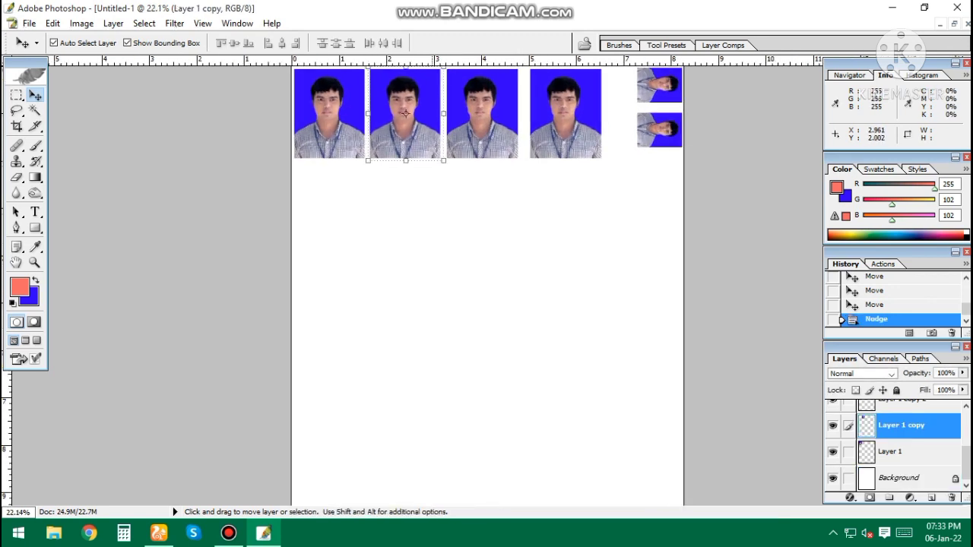
pyautogui.hotkey('alt', '[')
pyautogui.hotkey('alt', '[')
pyautogui.click(484, 154)
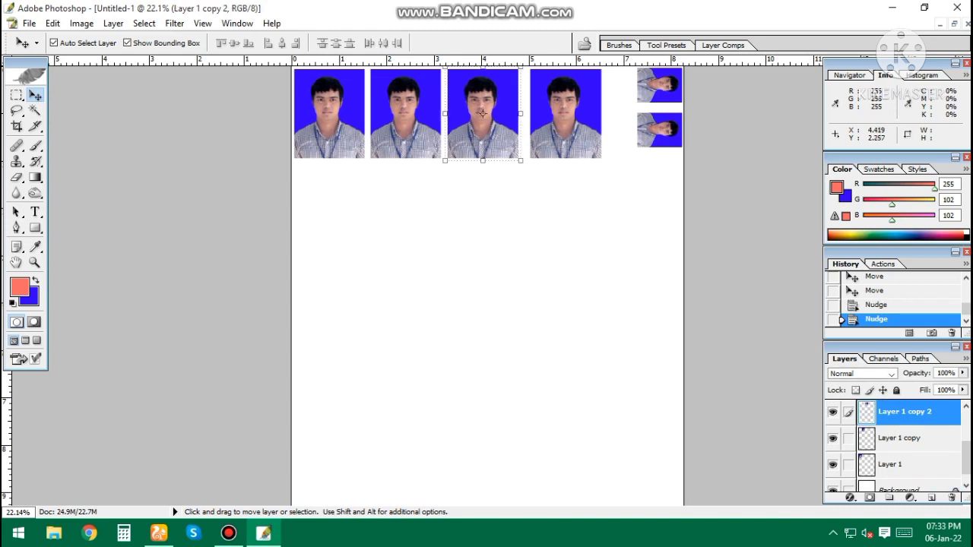
pyautogui.press('Right')
pyautogui.click(524, 129)
pyautogui.click(564, 112)
pyautogui.hotkey('shift', 'Left')
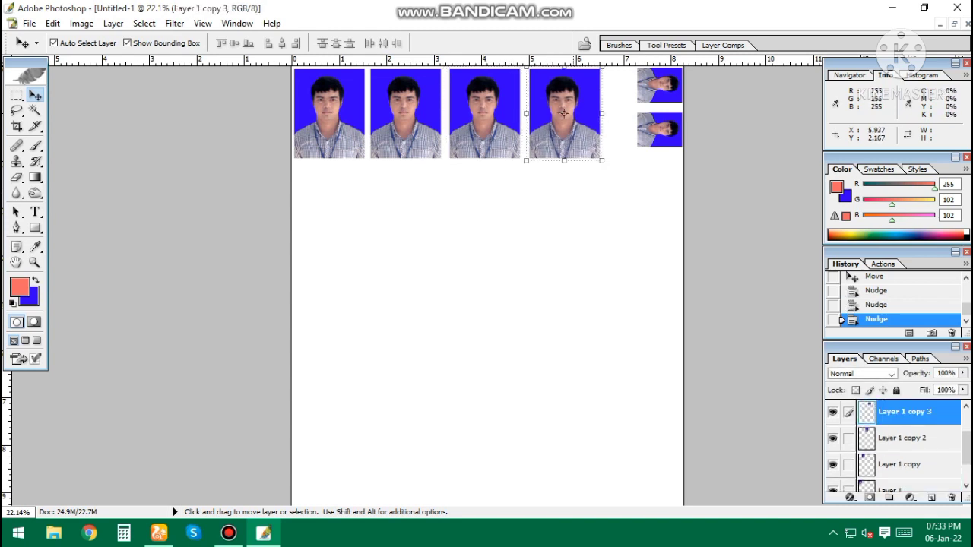
pyautogui.click(619, 121)
# - Nudge the two small rotated photos left into position at the right edge
pyautogui.click(658, 129)
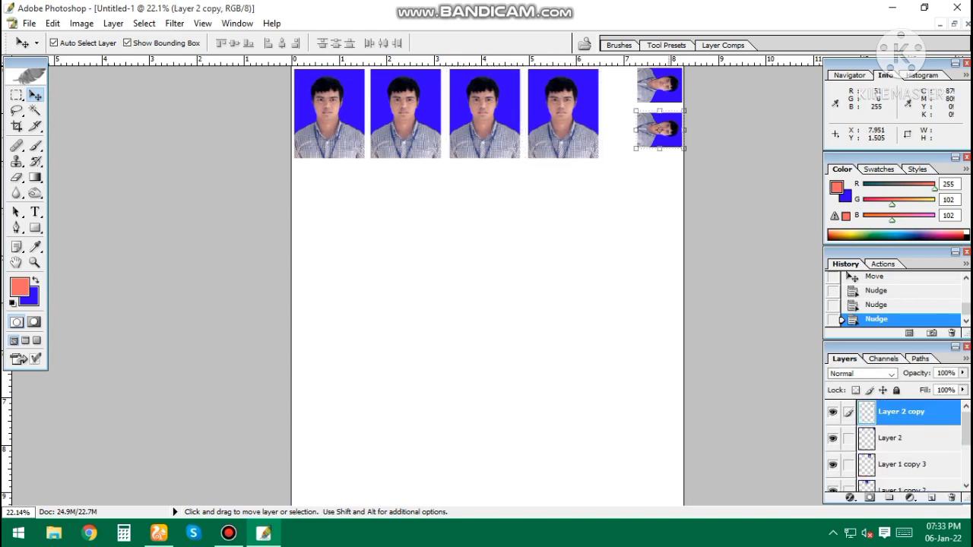
pyautogui.hotkey('shift', 'Left')
pyautogui.hotkey('shift', 'Left')
pyautogui.hotkey('shift', 'Left')
pyautogui.hotkey('shift', 'Left')
pyautogui.hotkey('alt', '[')
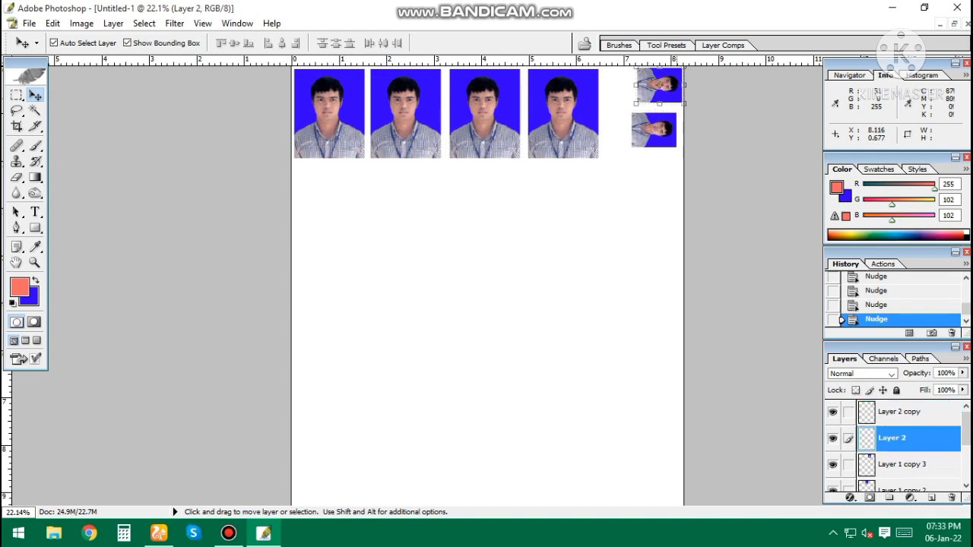
pyautogui.hotkey('shift', 'Left')
pyautogui.hotkey('shift', 'Left')
pyautogui.hotkey('shift', 'Left')
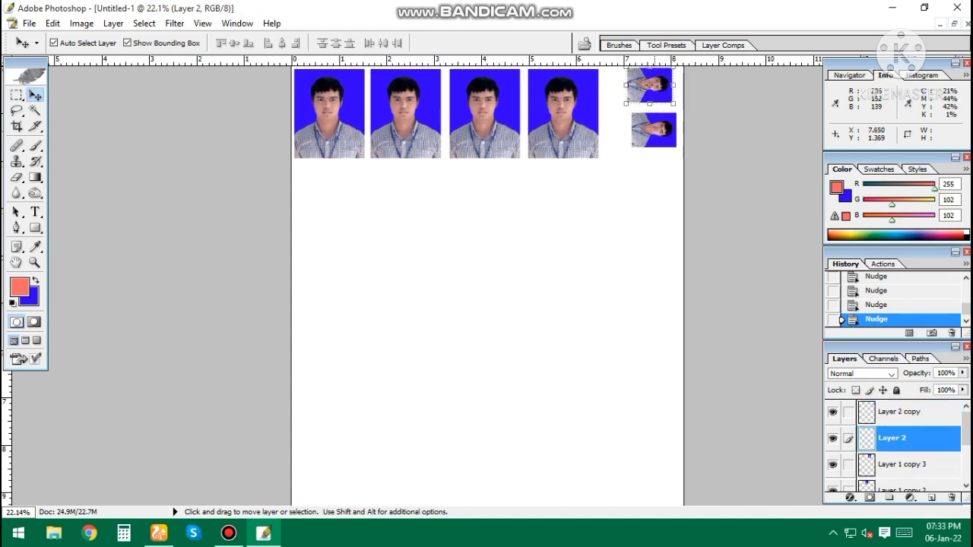
pyautogui.hotkey('alt', ']')
pyautogui.press('Left')
pyautogui.press('Left')
pyautogui.press('Left')
pyautogui.press('Left')
pyautogui.press('Left')
pyautogui.press('Left')
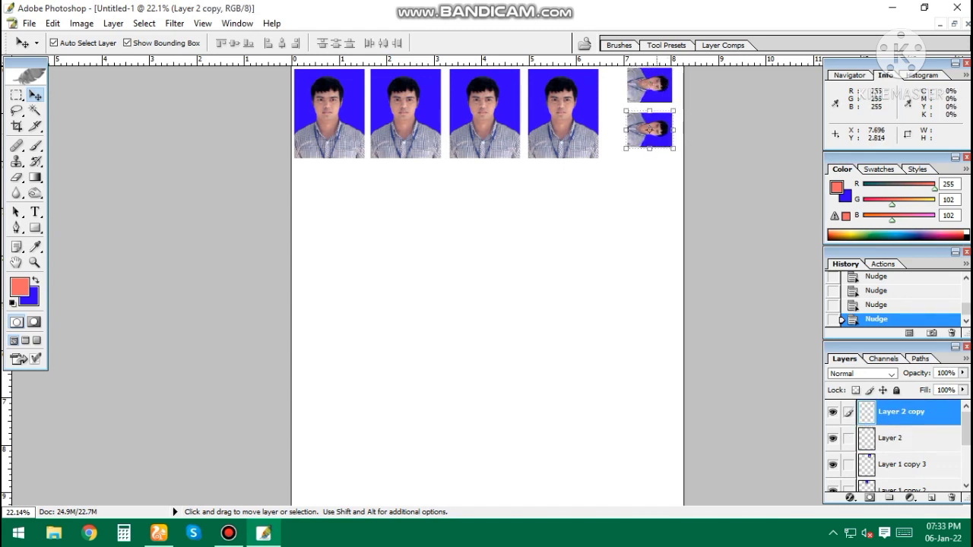
pyautogui.click(659, 209)
# - Fine-tune the second, third and fourth photos rightward, then merge the layers with Ctrl+E
pyautogui.click(562, 114)
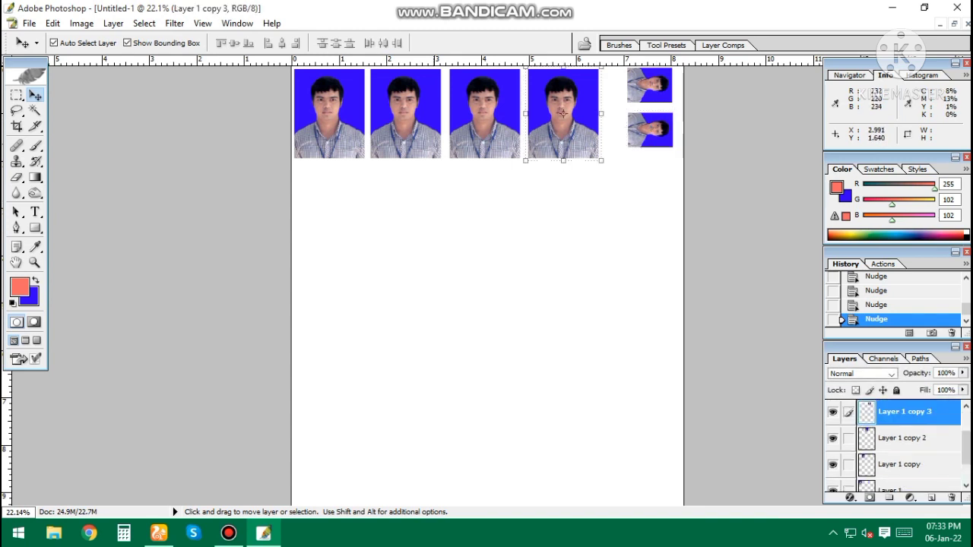
pyautogui.click(407, 113)
pyautogui.press('Right')
pyautogui.press('Right')
pyautogui.press('Right')
pyautogui.click(484, 112)
pyautogui.press('Right')
pyautogui.press('Right')
pyautogui.press('Right')
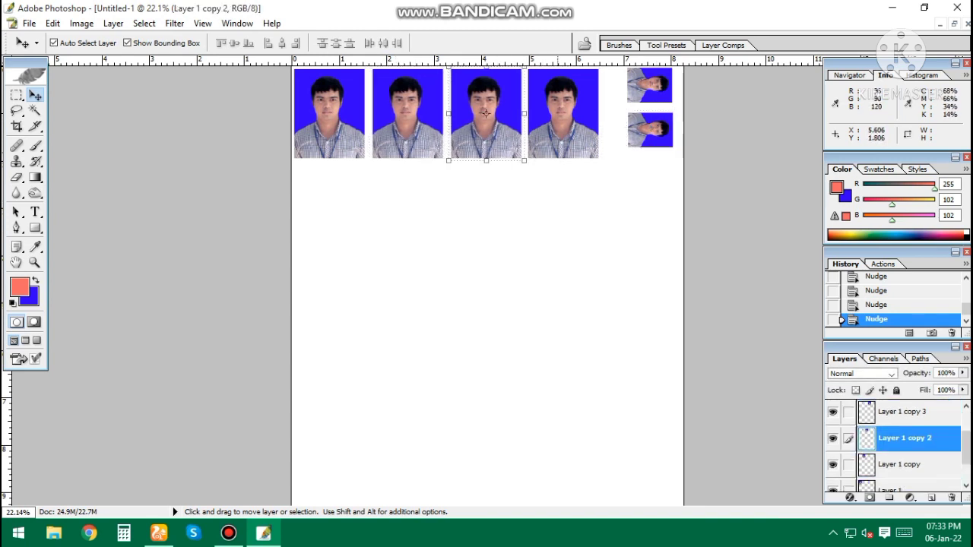
pyautogui.click(563, 113)
pyautogui.press('Right')
pyautogui.press('Right')
pyautogui.press('Right')
pyautogui.press('Right')
pyautogui.click(564, 112)
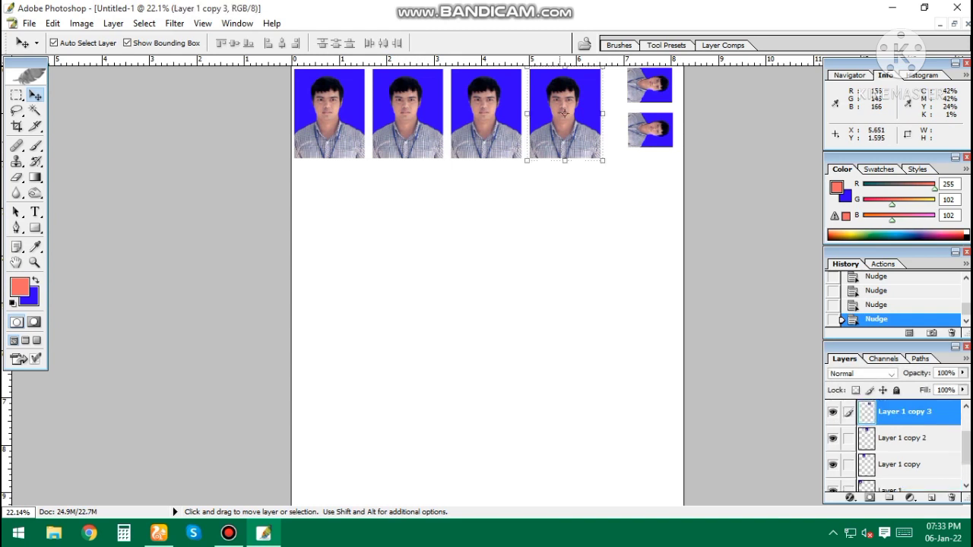
pyautogui.hotkey('ctrl', 'e')
pyautogui.hotkey('ctrl', 'e')
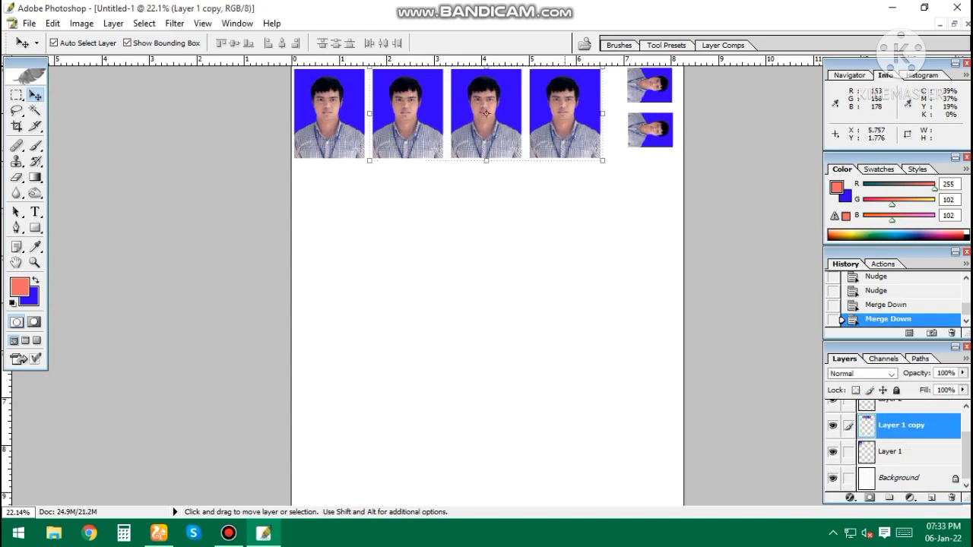
pyautogui.hotkey('ctrl', 'e')
# - Alt-drag copies of the merged four-photo row downward to build rows two to four
pyautogui.moveTo(574, 152); pyautogui.dragTo(579, 443)
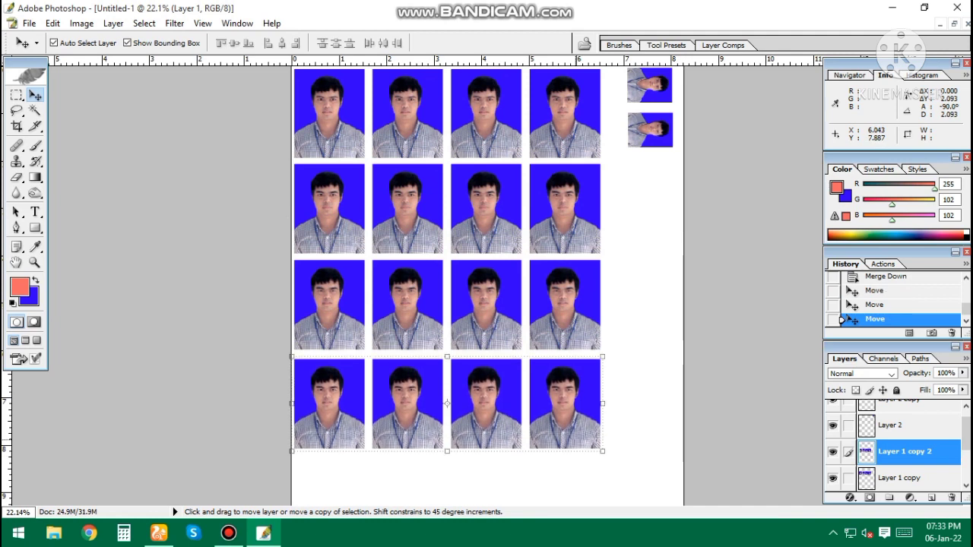
pyautogui.scroll(-2, 585, 415)
pyautogui.scroll(-2, 585, 414)
pyautogui.scroll(-2, 585, 415)
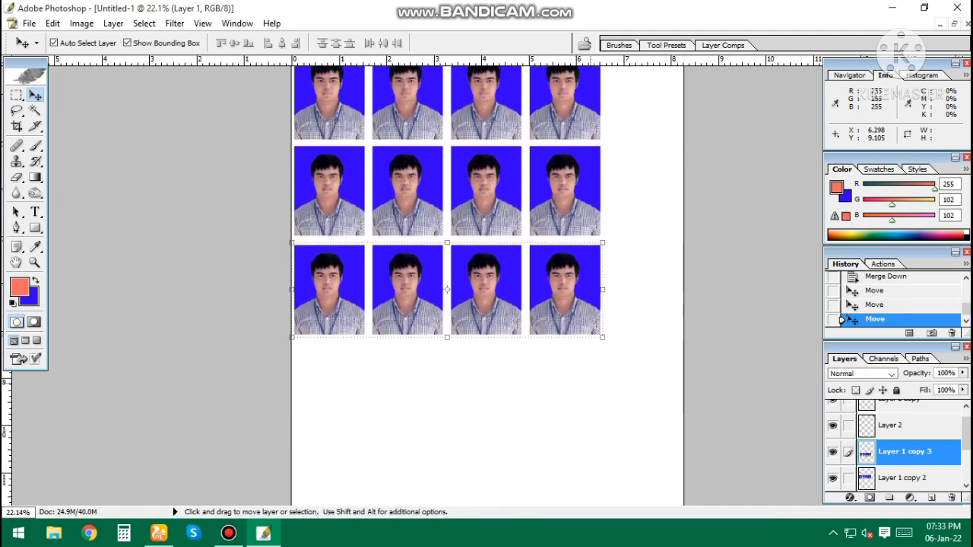
pyautogui.scroll(-2, 588, 319)
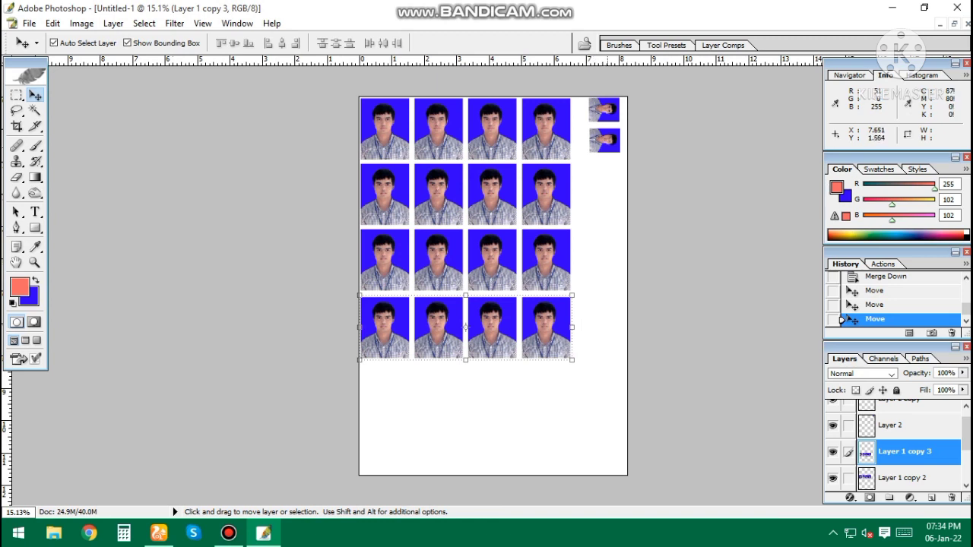
# - Merge the small rotated photo pair into one layer, cancelling an accidental stretch
pyautogui.click(610, 141)
pyautogui.hotkey('ctrl', 'e')
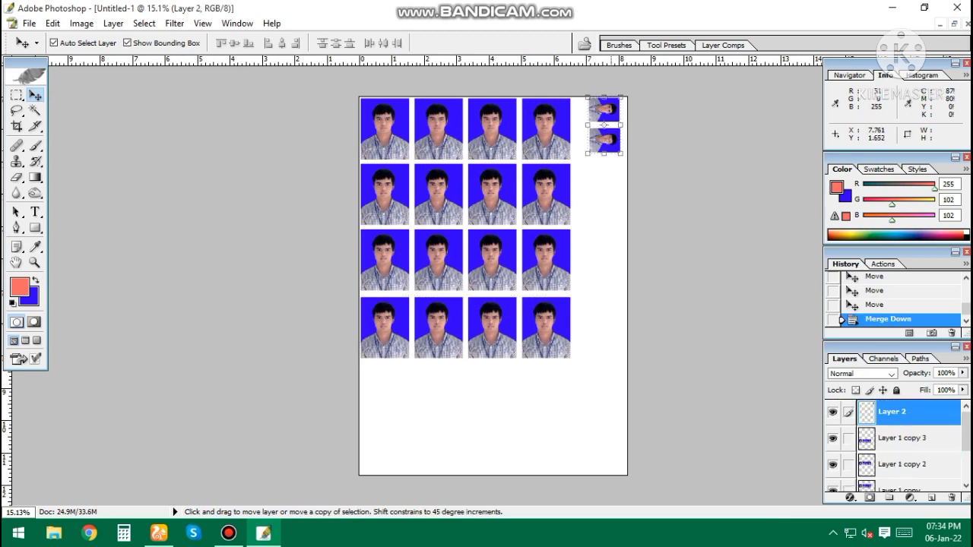
pyautogui.hotkey('ctrl', 't')
pyautogui.moveTo(605, 154); pyautogui.dragTo(614, 239)
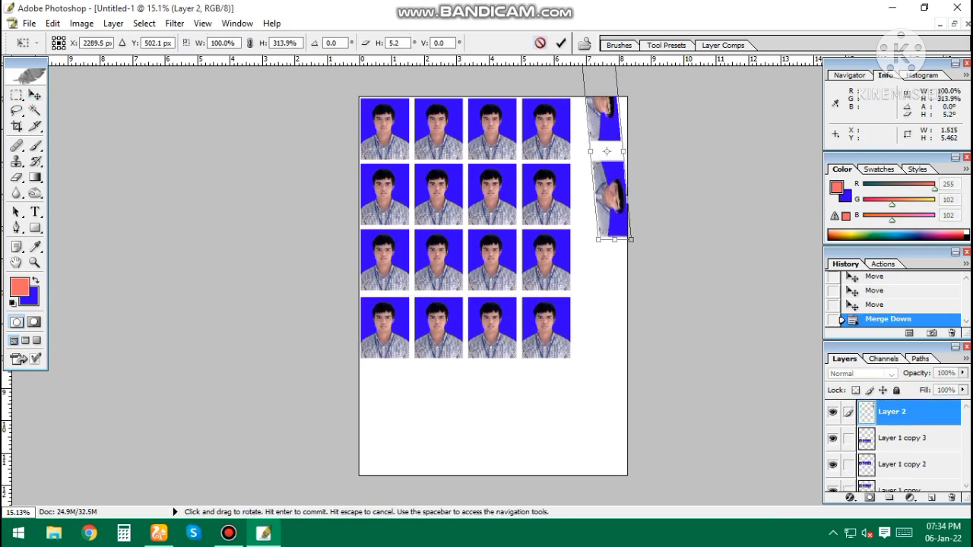
pyautogui.press('Escape')
# - Copy the small photo pair down twice to make eight, then duplicate the bottom row lower
pyautogui.moveTo(616, 146); pyautogui.dragTo(617, 274)
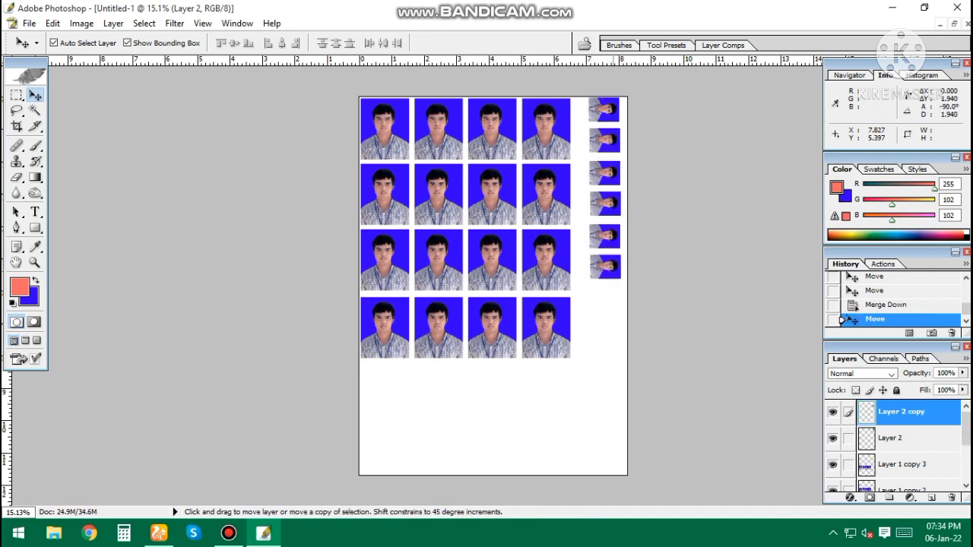
pyautogui.moveTo(617, 275); pyautogui.dragTo(617, 337)
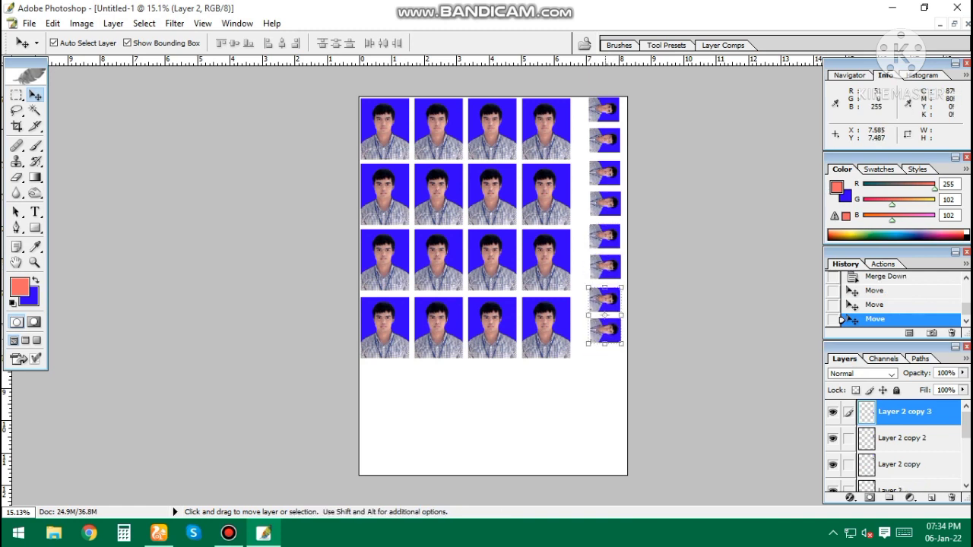
pyautogui.press('alt')
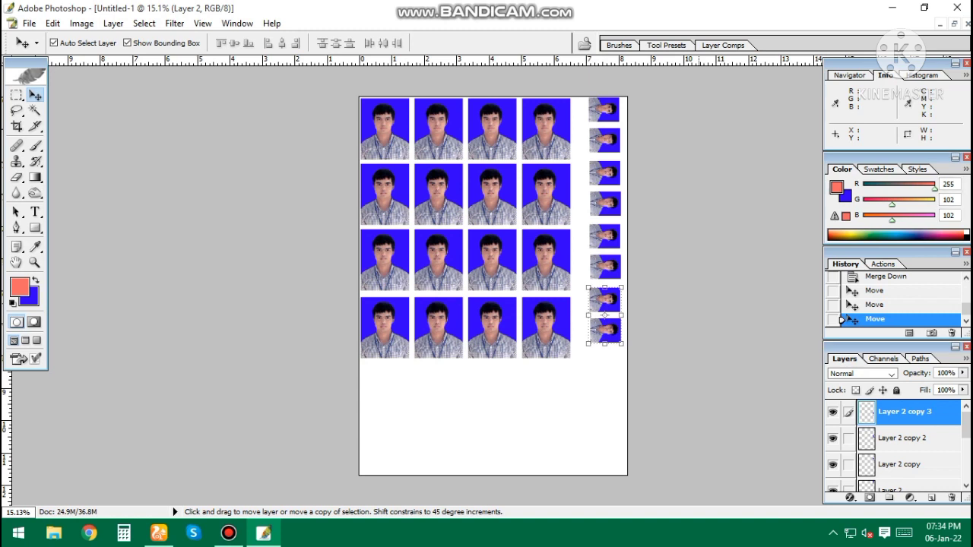
pyautogui.hotkey('ctrl', 'alt', 'p')
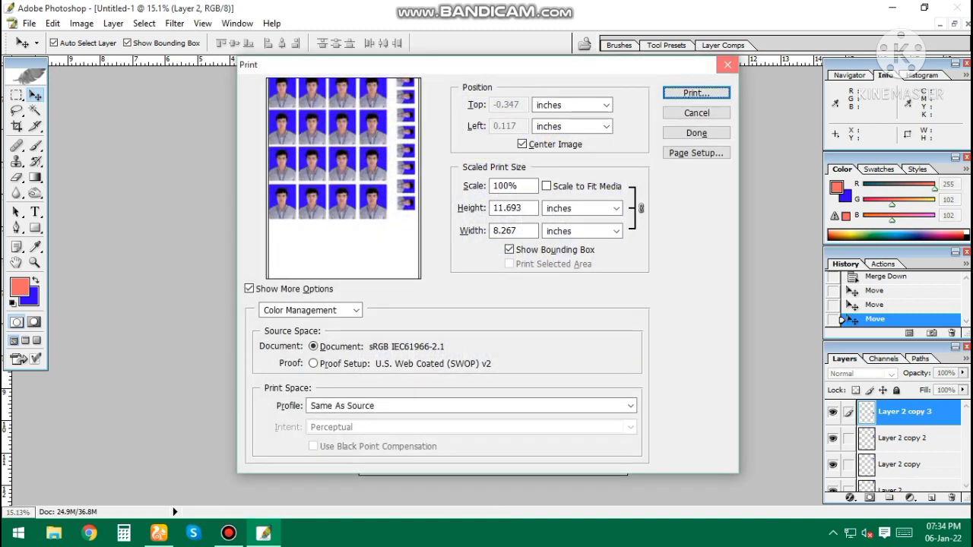
pyautogui.press('Escape')
pyautogui.moveTo(490, 326)
pyautogui.mouseDown()
pyautogui.moveTo(490, 394)
pyautogui.moveTo(465, 431)
pyautogui.mouseUp()
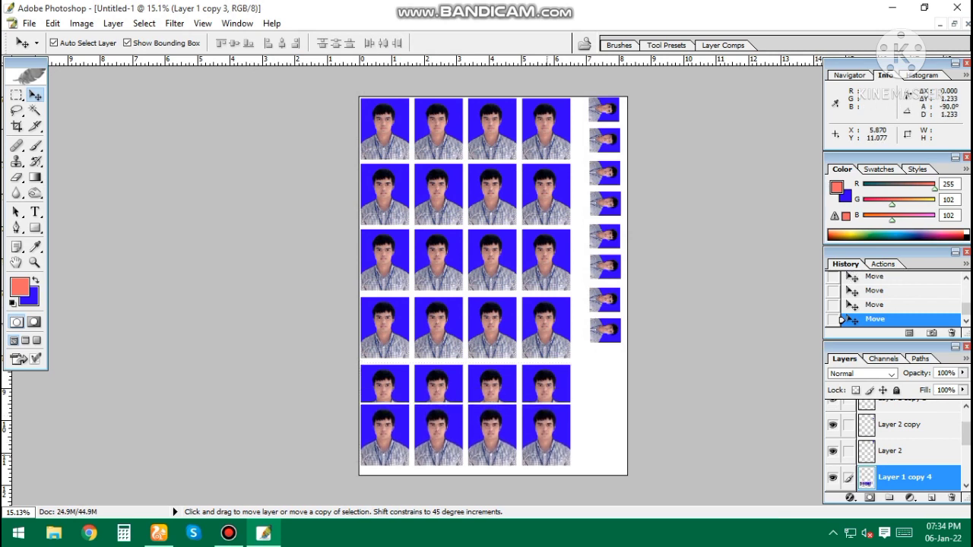
# - Undo the extra duplicated row and nudge the bottom, fourth, third and second rows down
pyautogui.hotkey('ctrl', 'z')
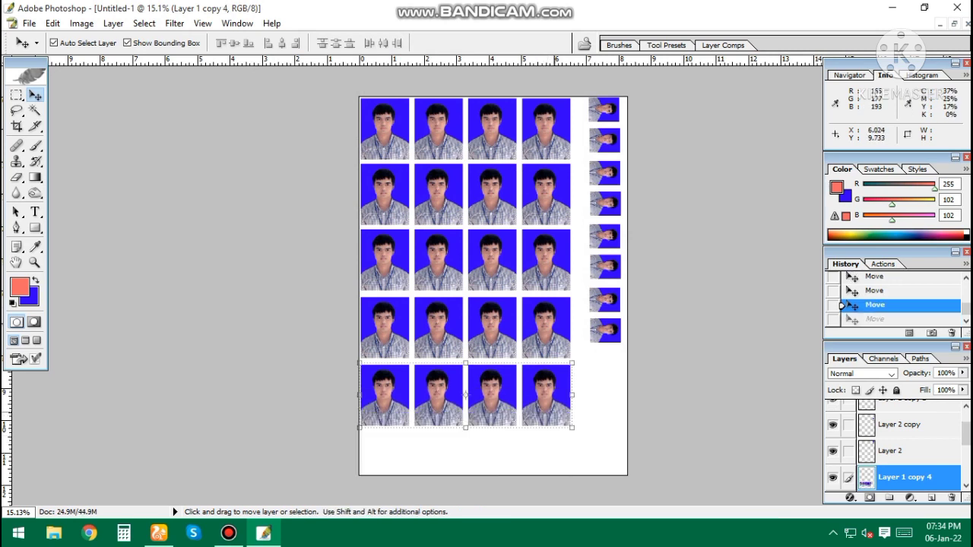
pyautogui.press('Down')
pyautogui.press('Down')
pyautogui.press('Down')
pyautogui.hotkey('alt', '[')
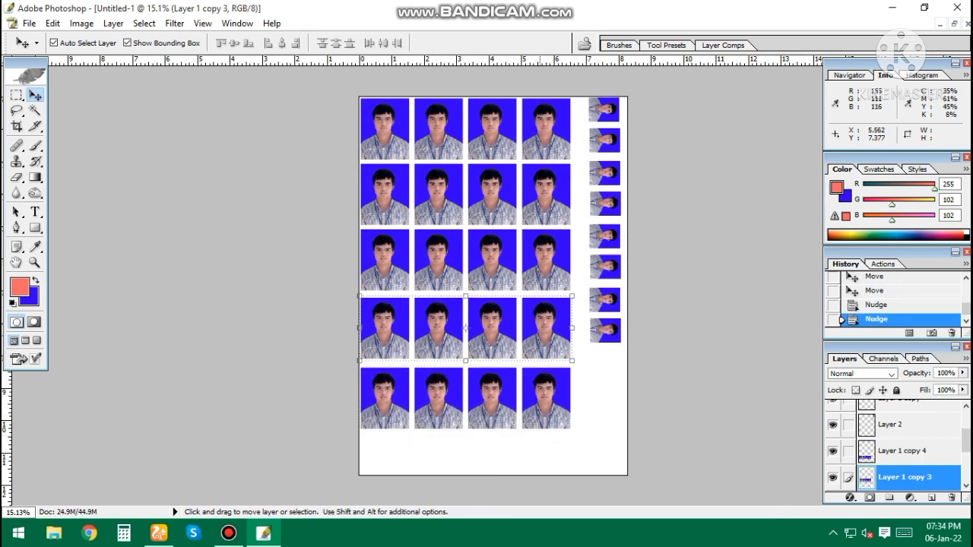
pyautogui.press('Down')
pyautogui.press('Down')
pyautogui.press('Down')
pyautogui.hotkey('alt', '[')
pyautogui.press('Down')
pyautogui.press('Down')
pyautogui.press('Down')
pyautogui.hotkey('alt', '[')
pyautogui.press('Down')
pyautogui.press('Down')
pyautogui.press('Down')
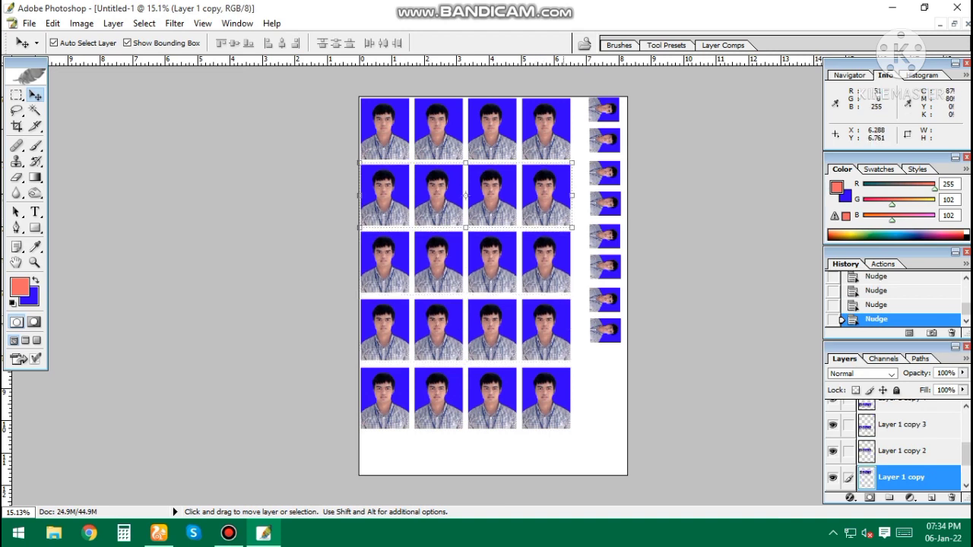
# - Nudge the bottom row down again and make the lowest small photo pair active
pyautogui.hotkey('alt', ']')
pyautogui.hotkey('alt', ']')
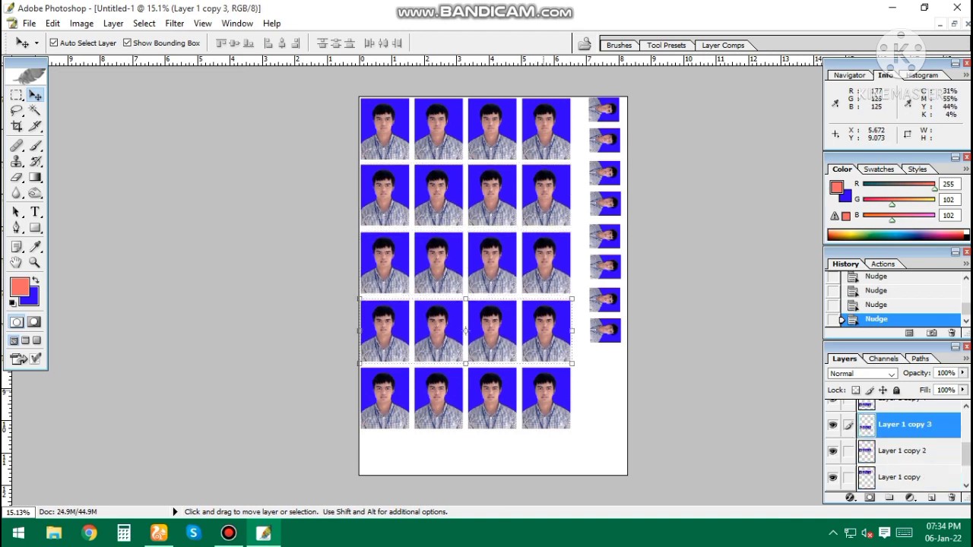
pyautogui.hotkey('alt', ']')
pyautogui.press('Down')
pyautogui.press('Down')
pyautogui.press('Down')
pyautogui.press('Down')
pyautogui.hotkey('alt', ',')
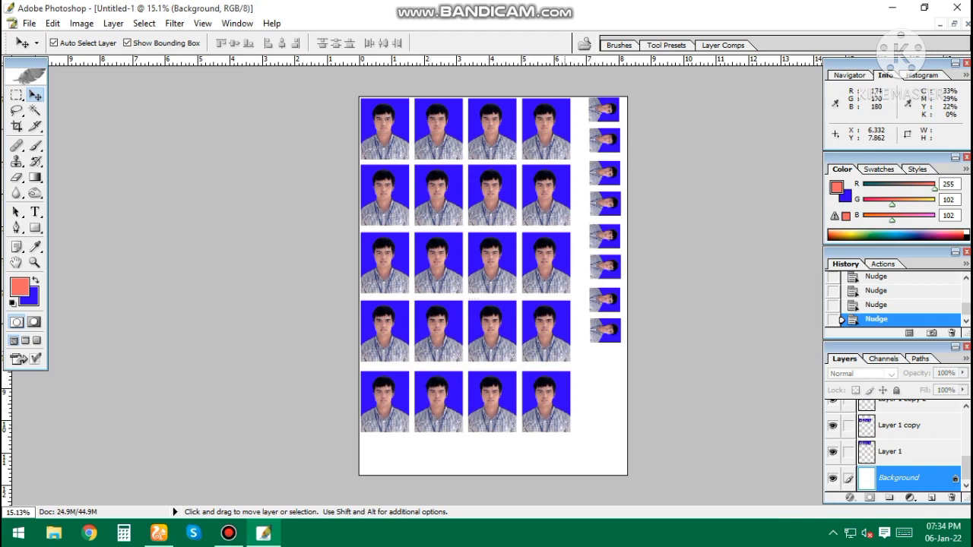
pyautogui.hotkey('alt', '.')
pyautogui.hotkey('alt', ',')
pyautogui.hotkey('alt', '.')
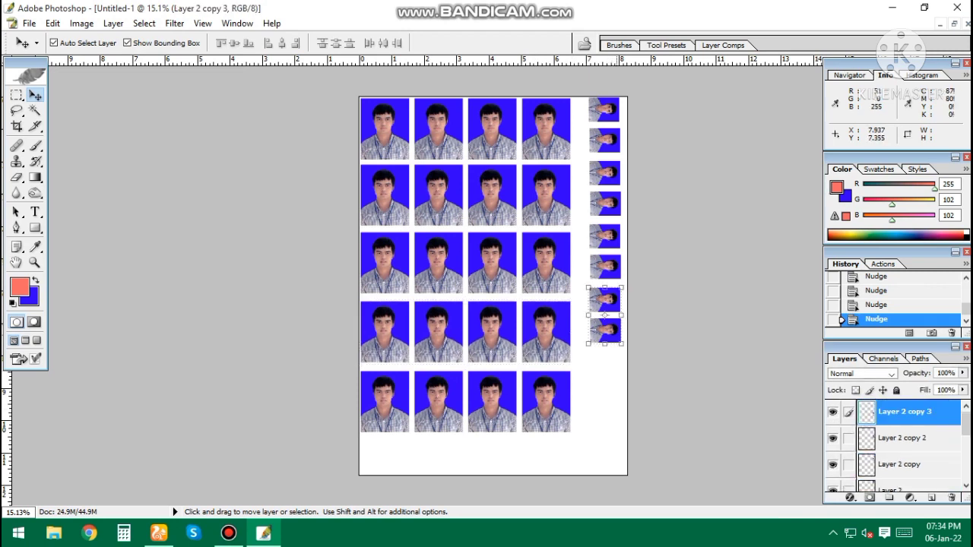
pyautogui.press('alt')
# - Copy small photo pairs to the column bottom and place an upright-rotated pair below the grid
pyautogui.moveTo(613, 337); pyautogui.dragTo(611, 400)
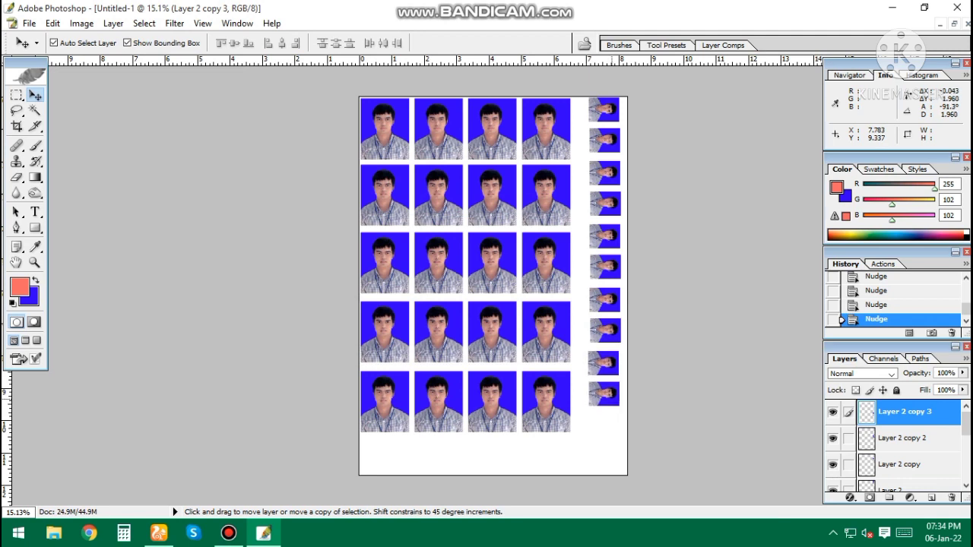
pyautogui.moveTo(604, 380); pyautogui.dragTo(605, 437)
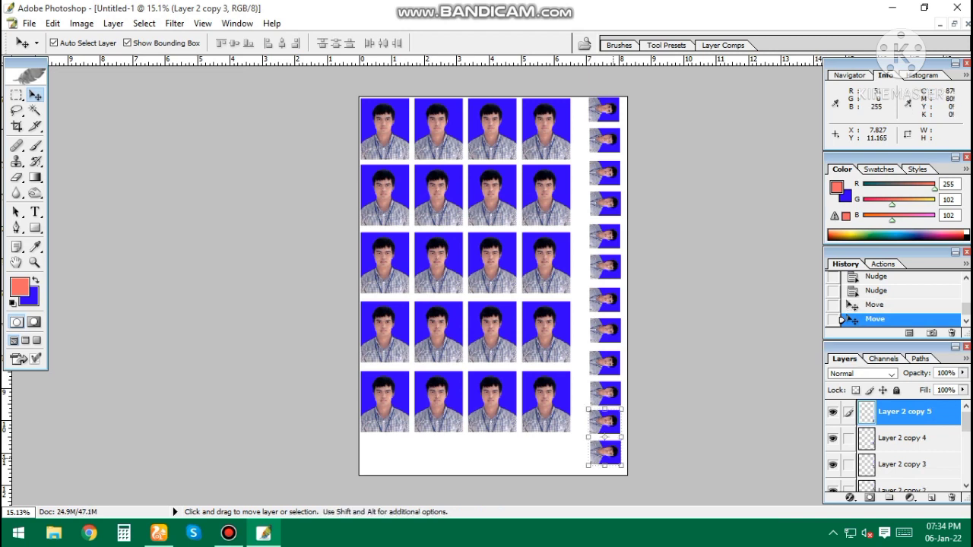
pyautogui.moveTo(604, 437); pyautogui.dragTo(506, 448)
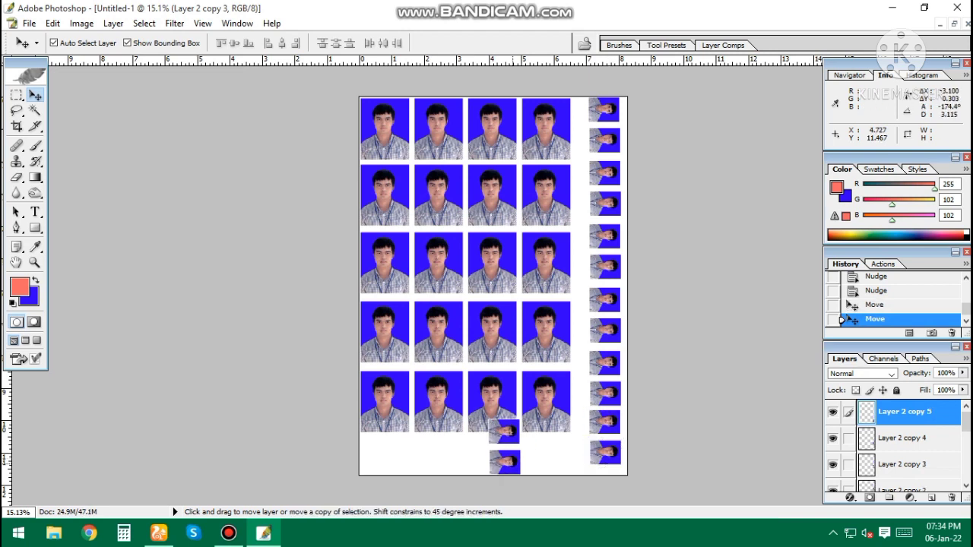
pyautogui.hotkey('ctrl', 't')
pyautogui.moveTo(528, 482)
pyautogui.mouseDown()
pyautogui.moveTo(547, 450)
pyautogui.moveTo(532, 473)
pyautogui.moveTo(387, 459)
pyautogui.moveTo(579, 464)
pyautogui.mouseUp()
pyautogui.press('Return')
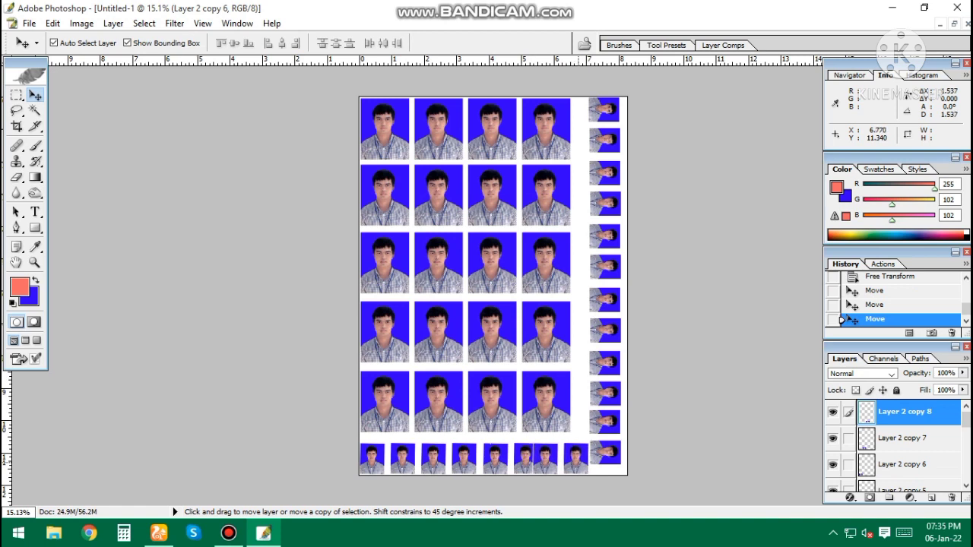
# - Undo a misplaced copy, nudge the bottom photo pairs into line, and open print preview
pyautogui.hotkey('ctrl', 'z')
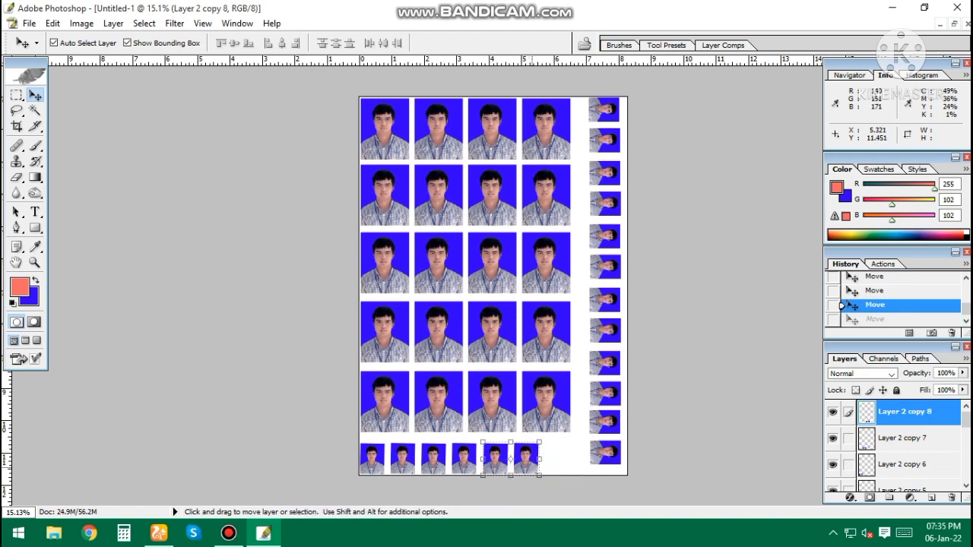
pyautogui.hotkey('shift', 'Right')
pyautogui.hotkey('shift', 'Right')
pyautogui.hotkey('shift', 'Right')
pyautogui.hotkey('shift', 'Right')
pyautogui.hotkey('shift', 'Right')
pyautogui.hotkey('alt', '[')
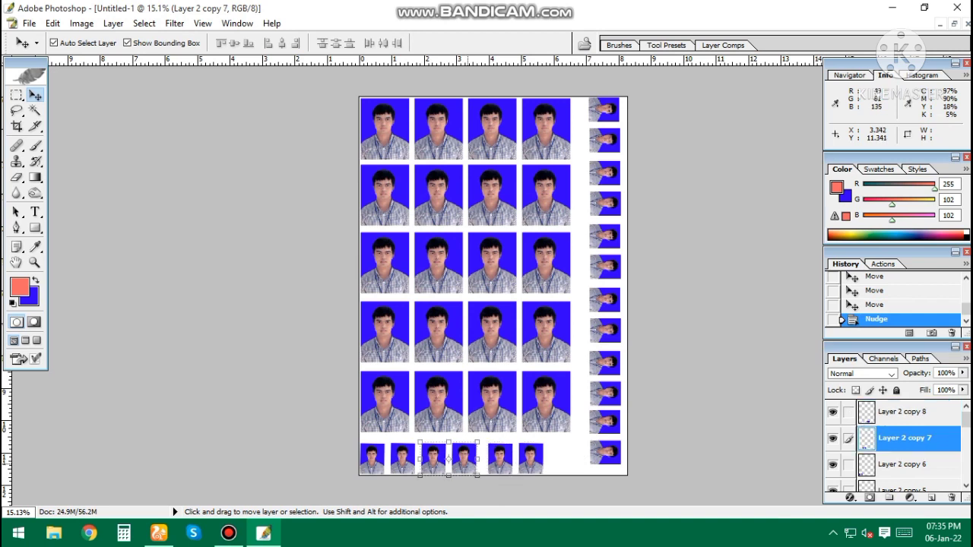
pyautogui.hotkey('shift', 'Right')
pyautogui.hotkey('shift', 'Right')
pyautogui.hotkey('shift', 'Right')
pyautogui.hotkey('shift', 'Right')
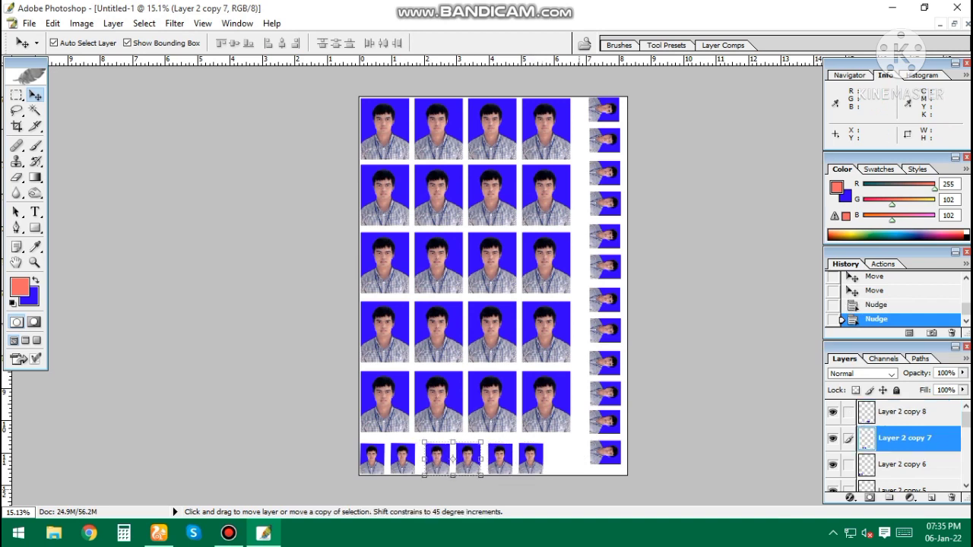
pyautogui.hotkey('ctrl', 'alt', 'p')
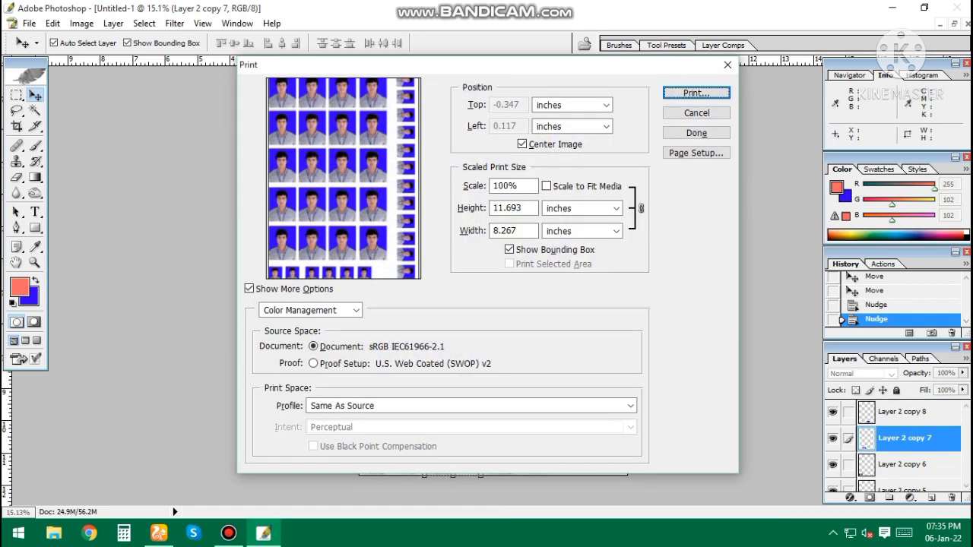
# - Enable Scale to Fit Media and print the sheet to Send To OneNote 2013
pyautogui.hotkey('alt', 'm')
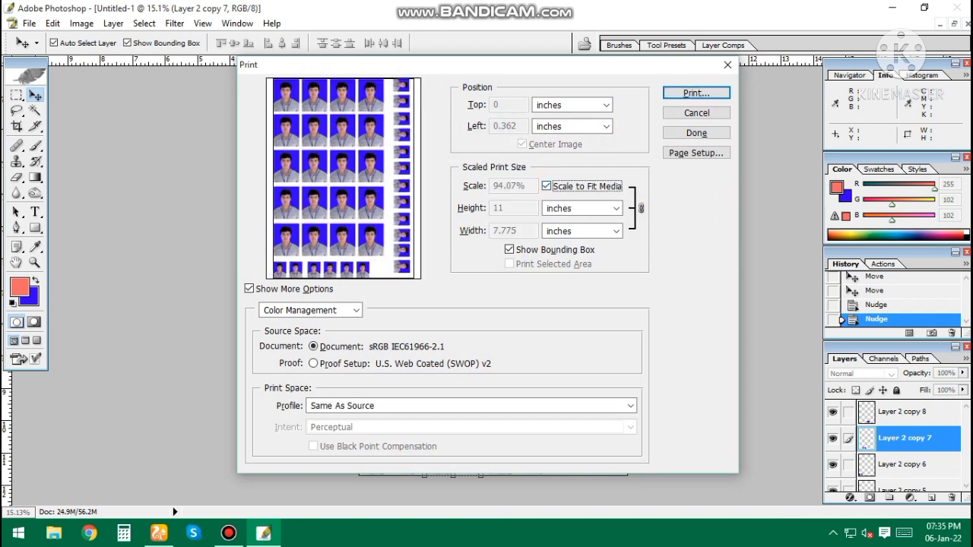
pyautogui.press('Return')
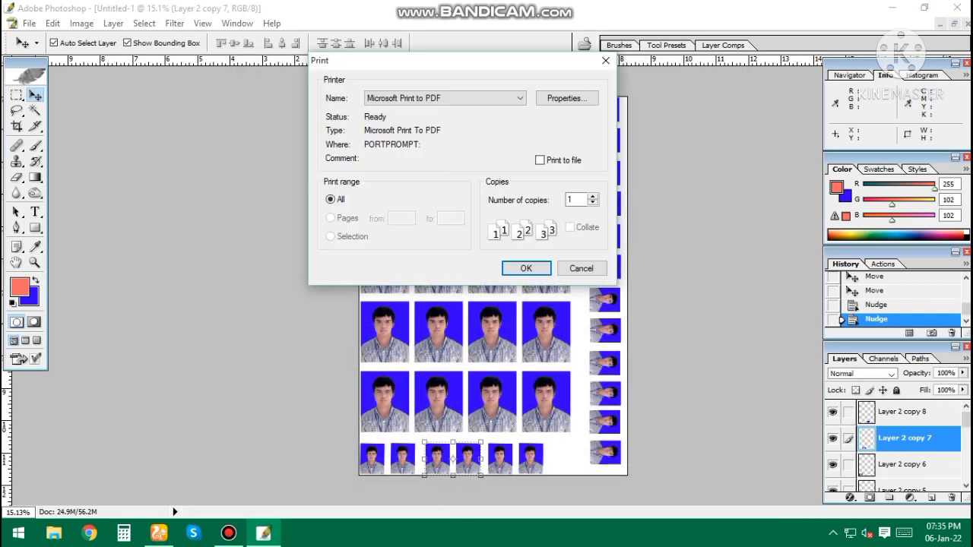
pyautogui.hotkey('alt', 'Down')
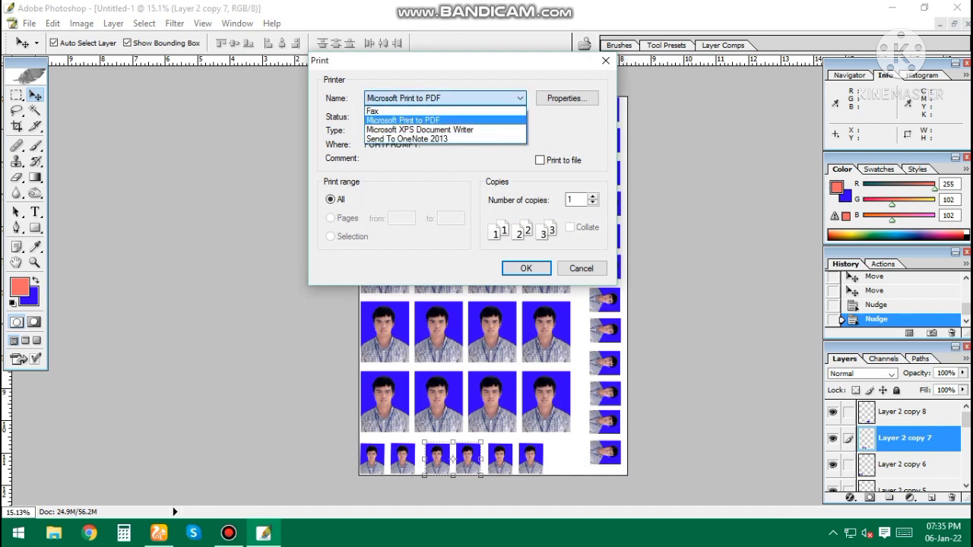
pyautogui.press('Down')
pyautogui.press('Down')
pyautogui.press('Return')
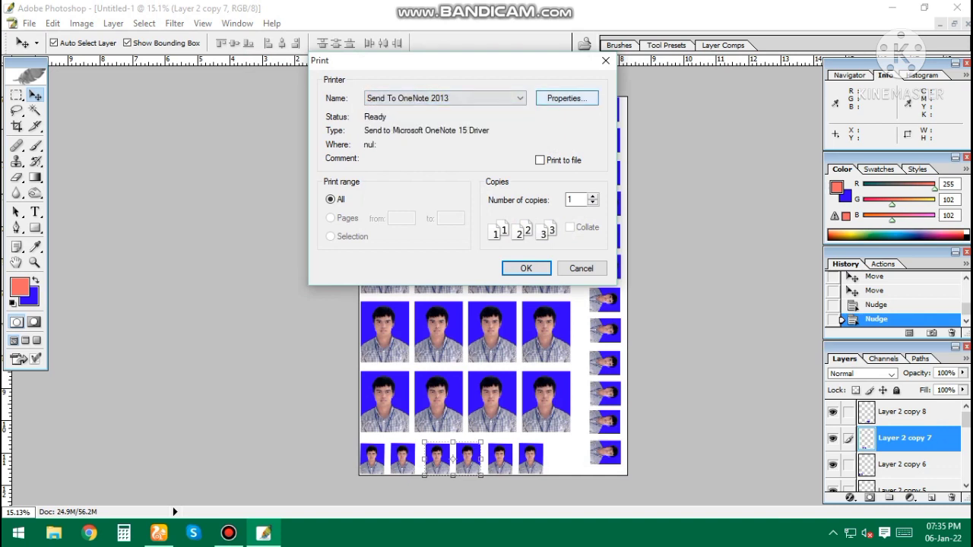
pyautogui.press('Return')
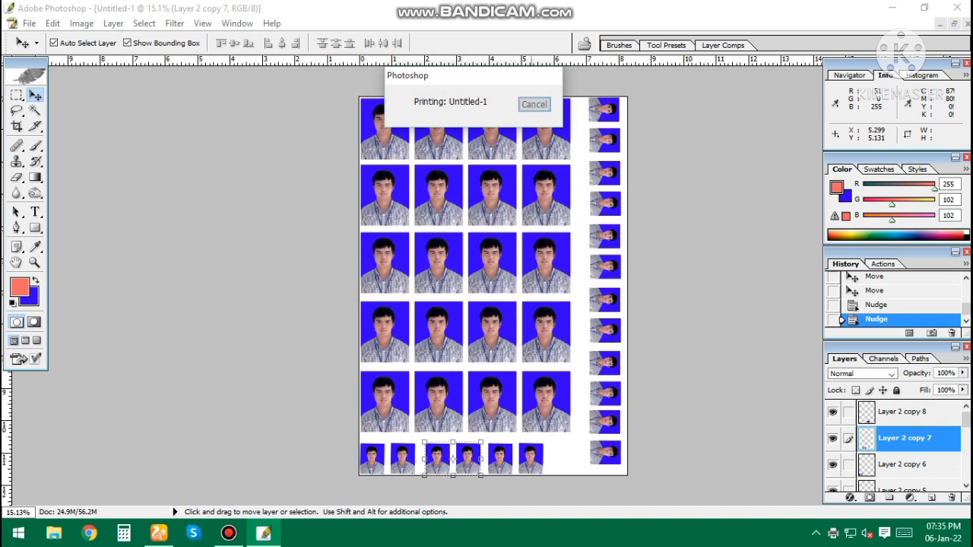